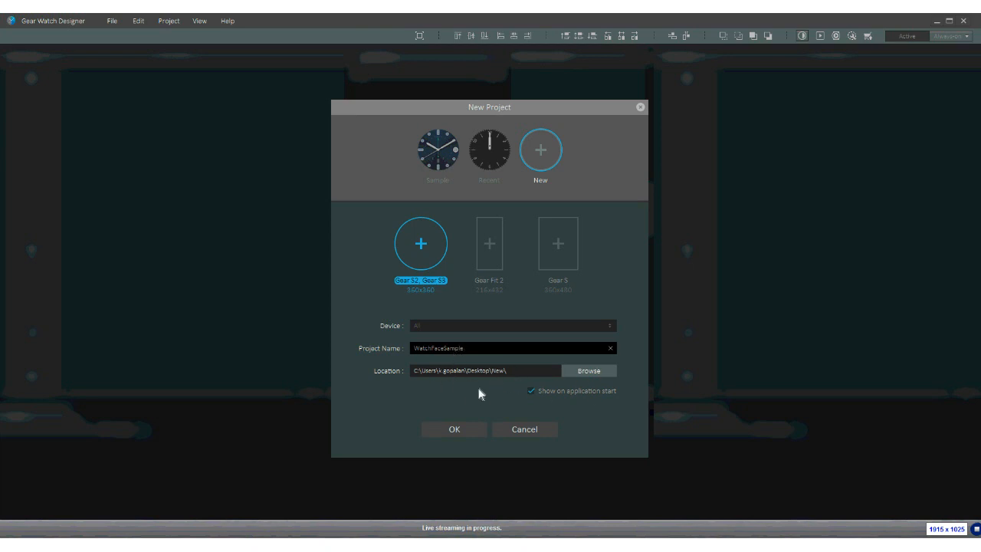
- Rename the new project to WatchFaceSample2 after the duplicate-name warning, and create it
left_click(454, 434)
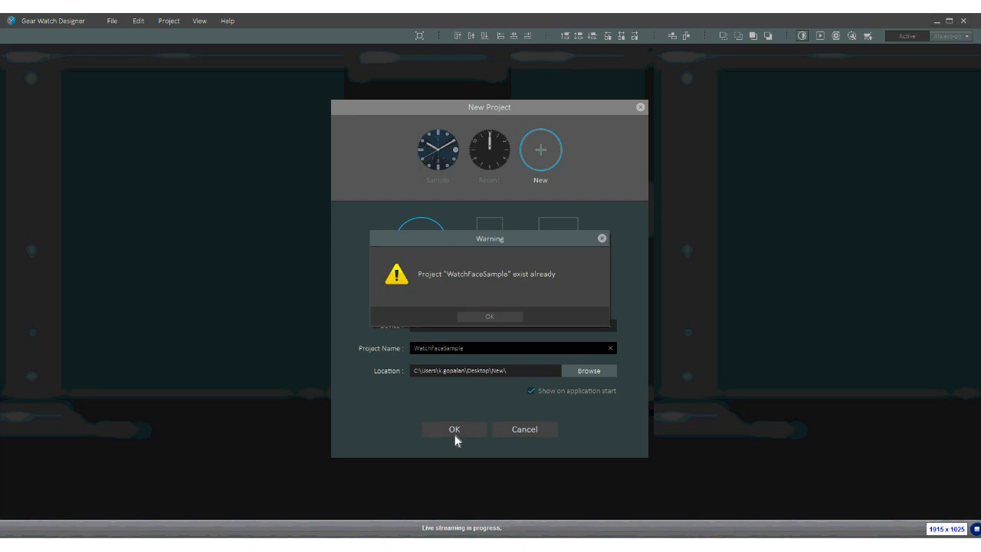
left_click(494, 317)
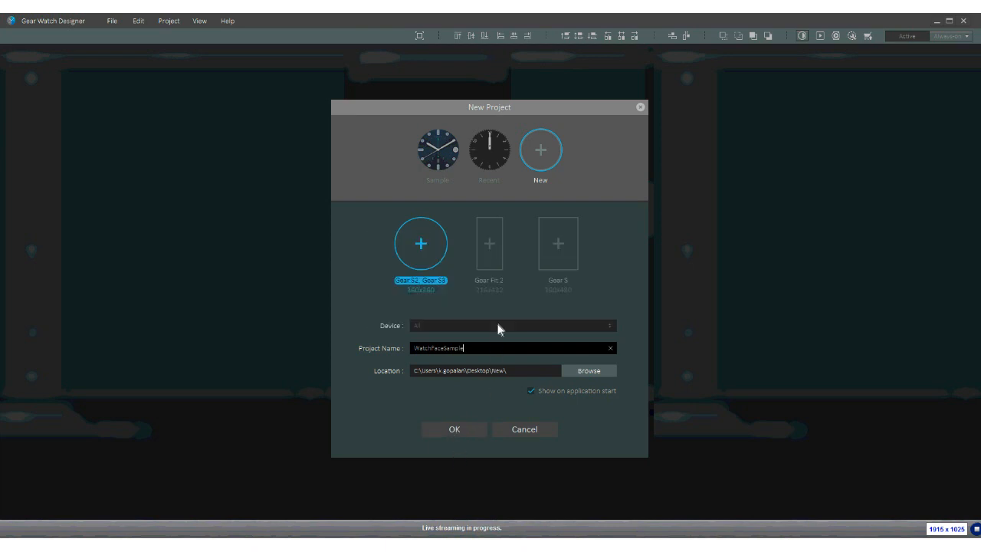
left_click(475, 351)
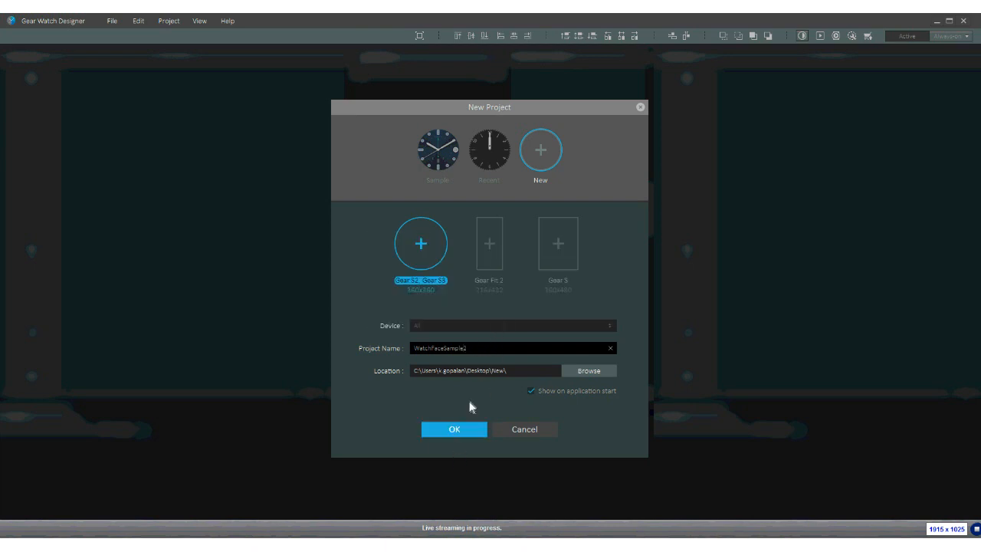
left_click(455, 431)
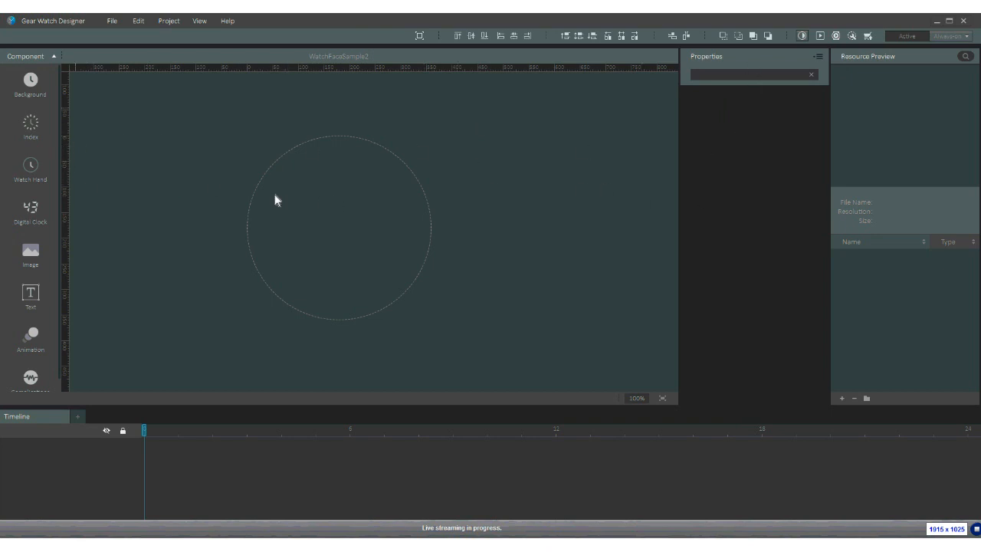
- Import background.png from webinar_image as the Background 1 layer filling the round canvas
left_click(32, 86)
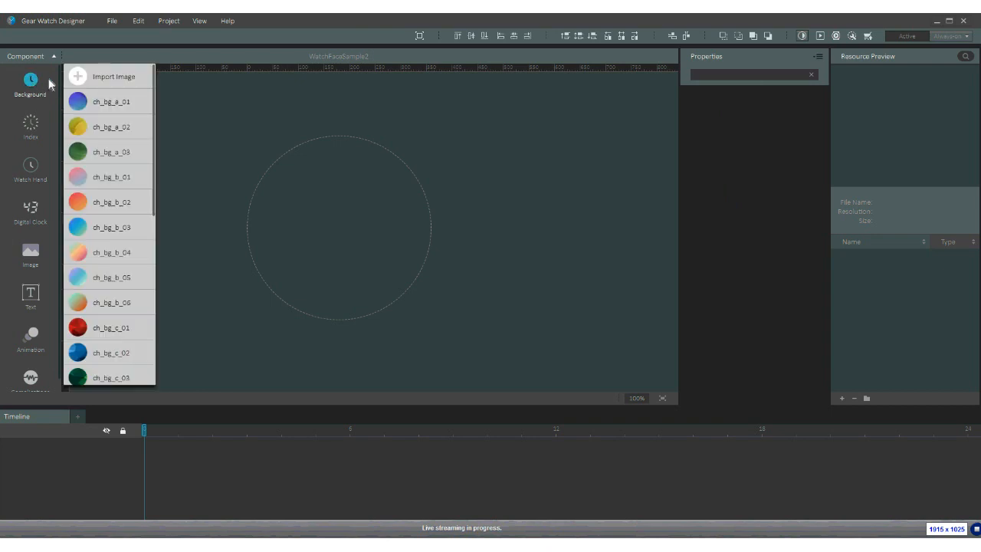
left_click(80, 77)
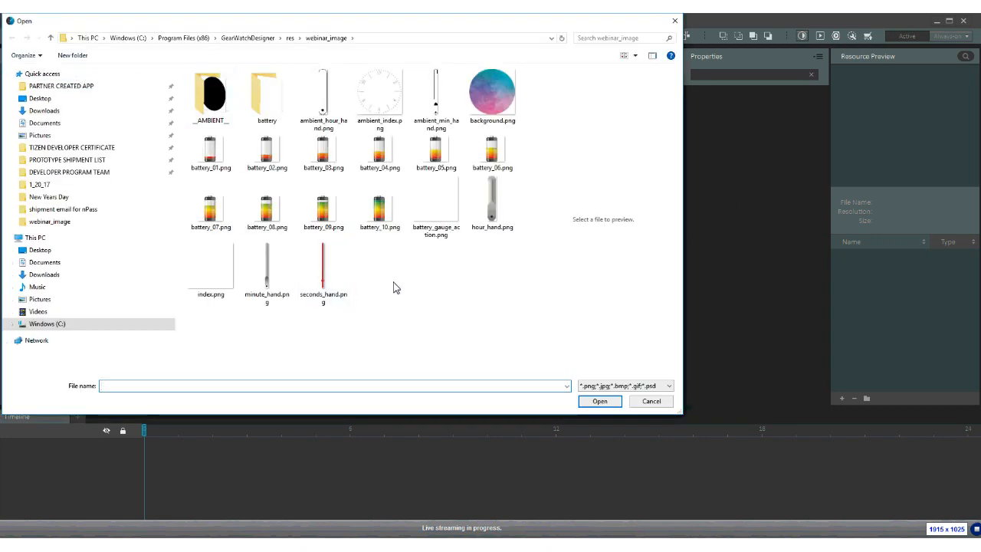
left_click(499, 96)
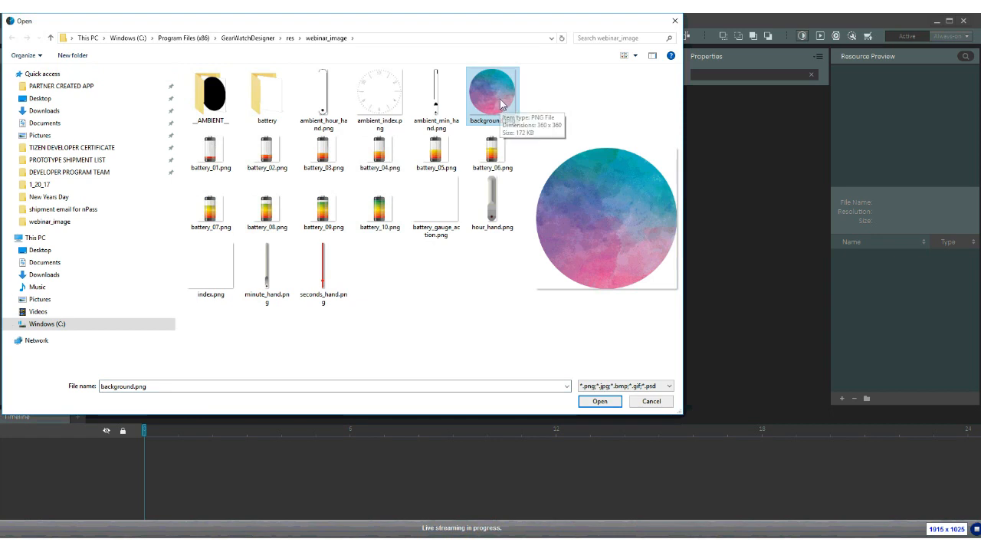
left_click(607, 409)
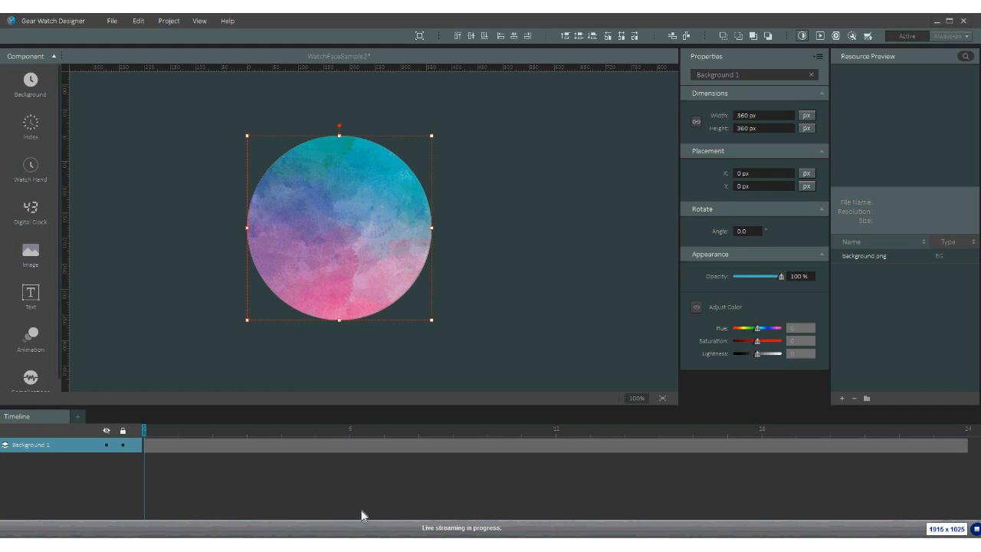
mouse_move(261, 544)
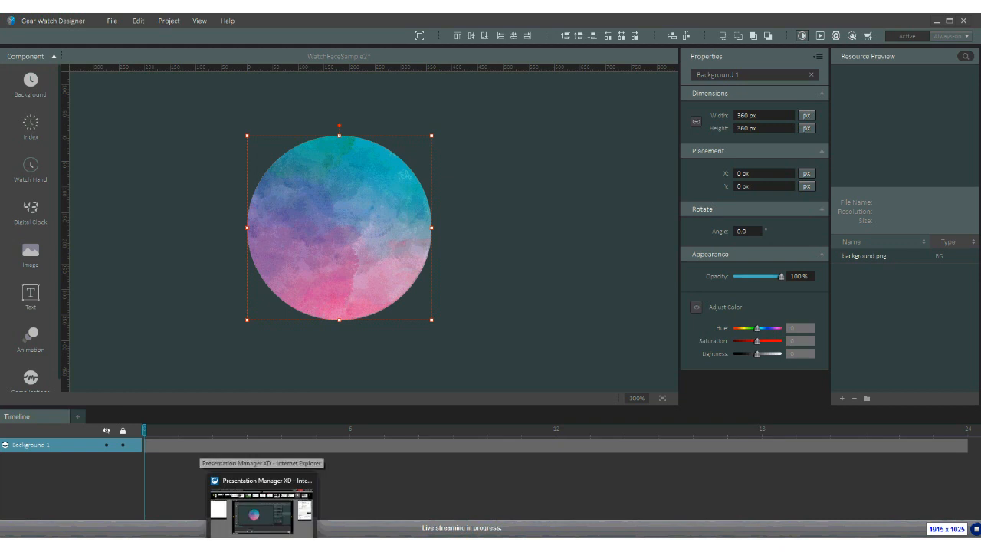
key("alt+Tab")
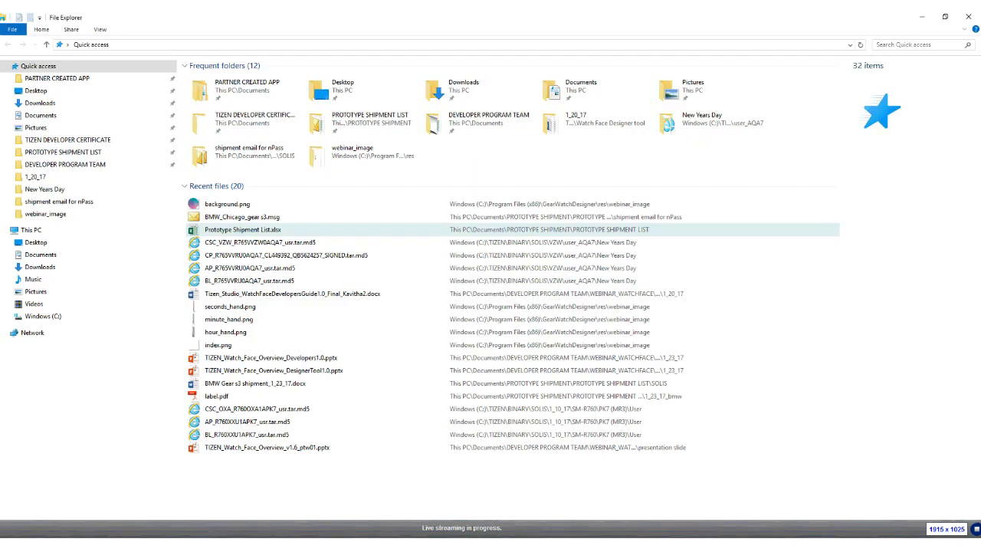
left_click(43, 318)
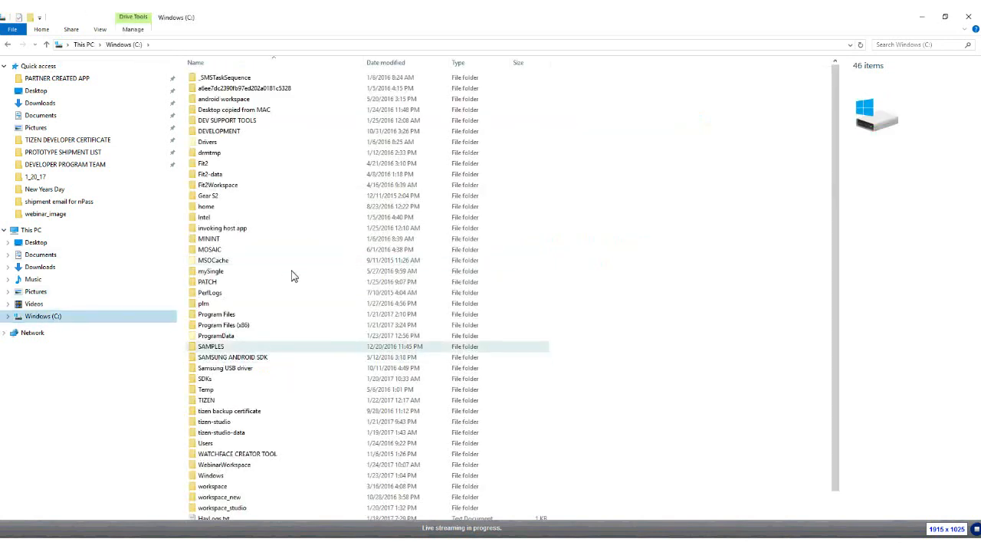
double_click(246, 325)
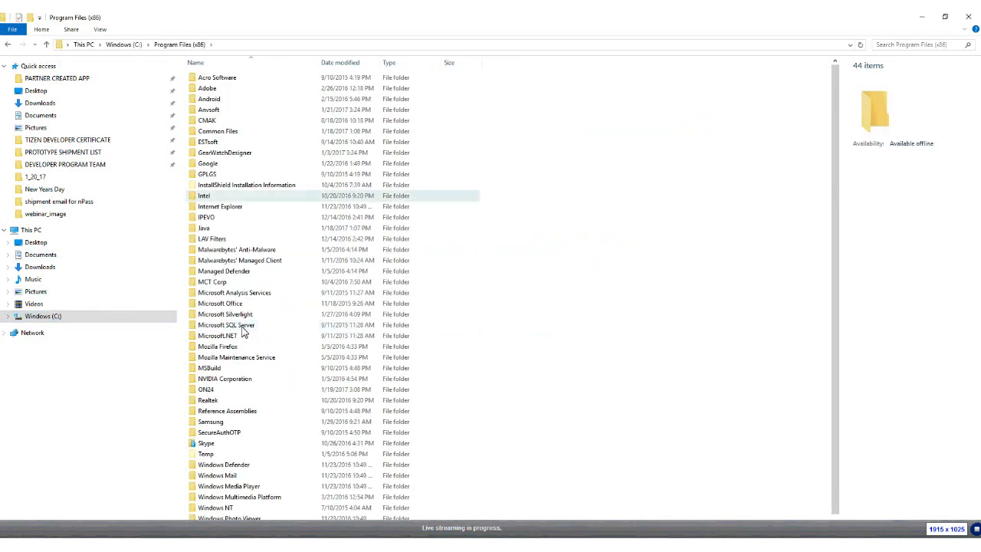
double_click(232, 153)
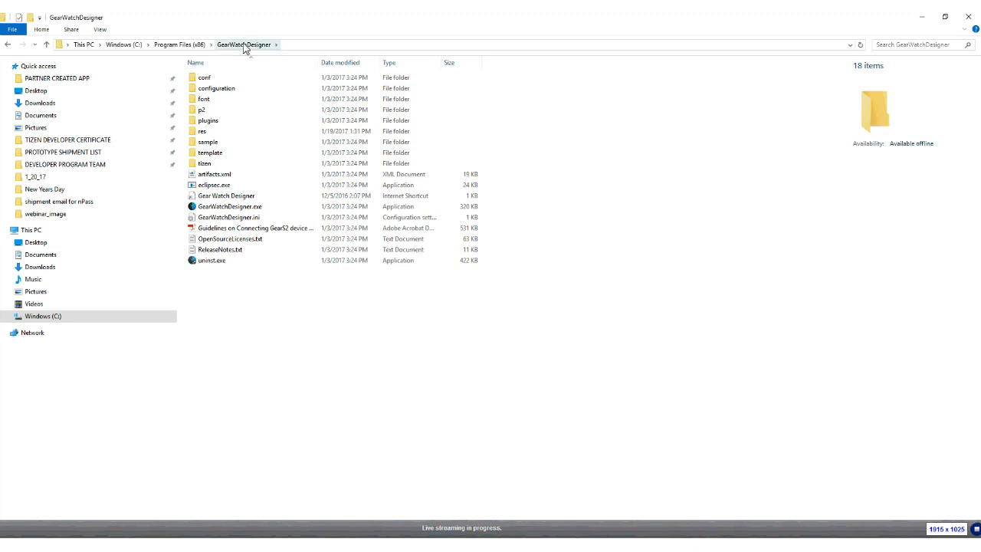
double_click(210, 134)
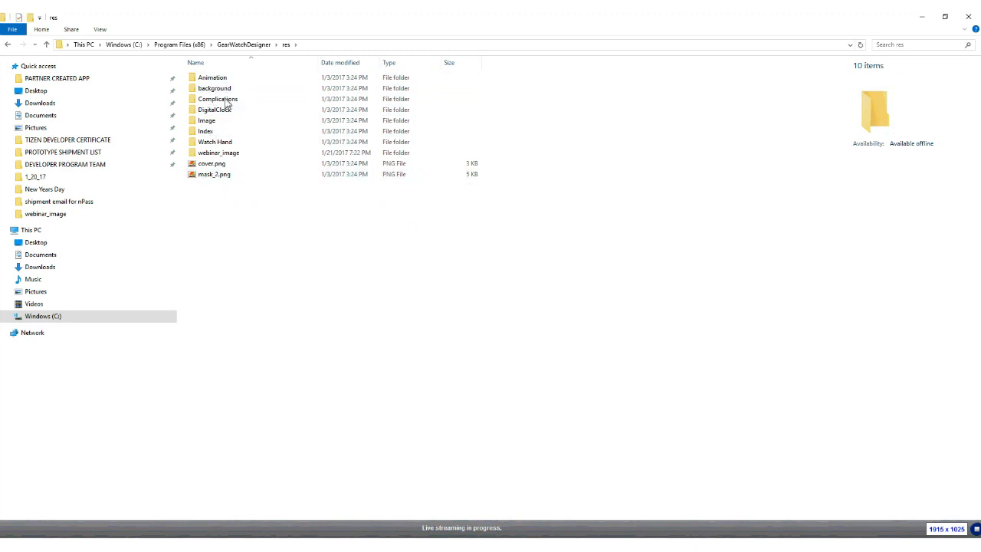
double_click(239, 153)
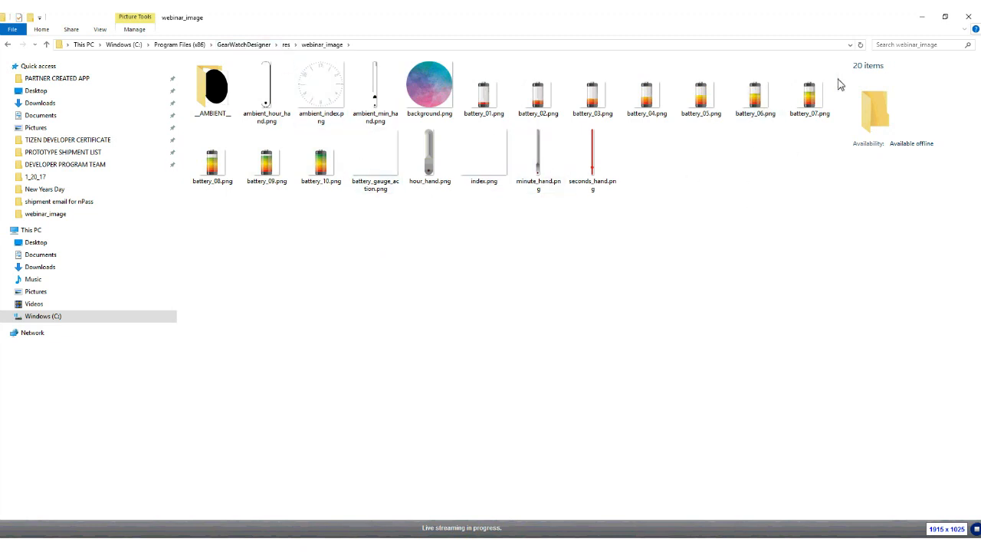
left_click(967, 21)
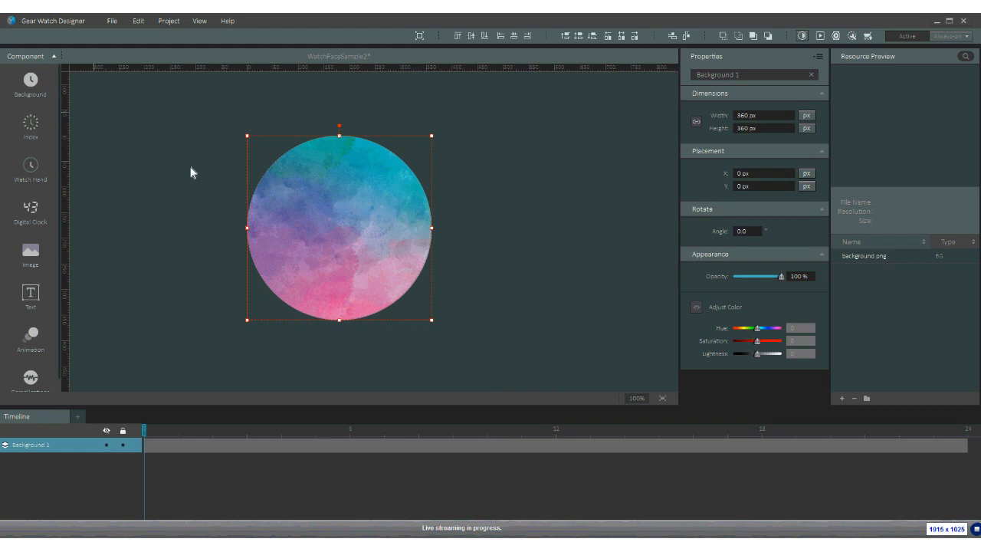
- Import hour_hand.png from res\webinar_image as the Index 1 layer
left_click(31, 129)
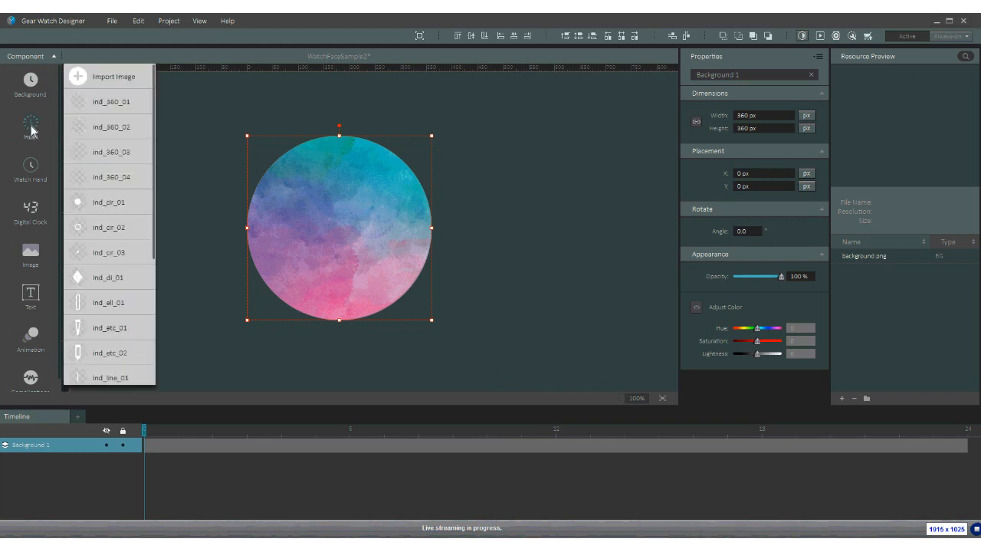
left_click(81, 78)
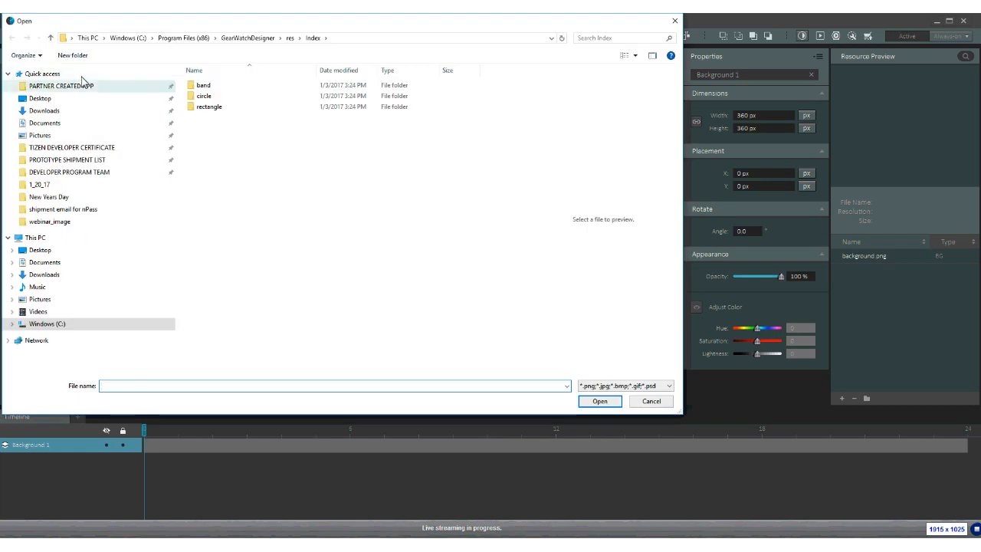
left_click(290, 37)
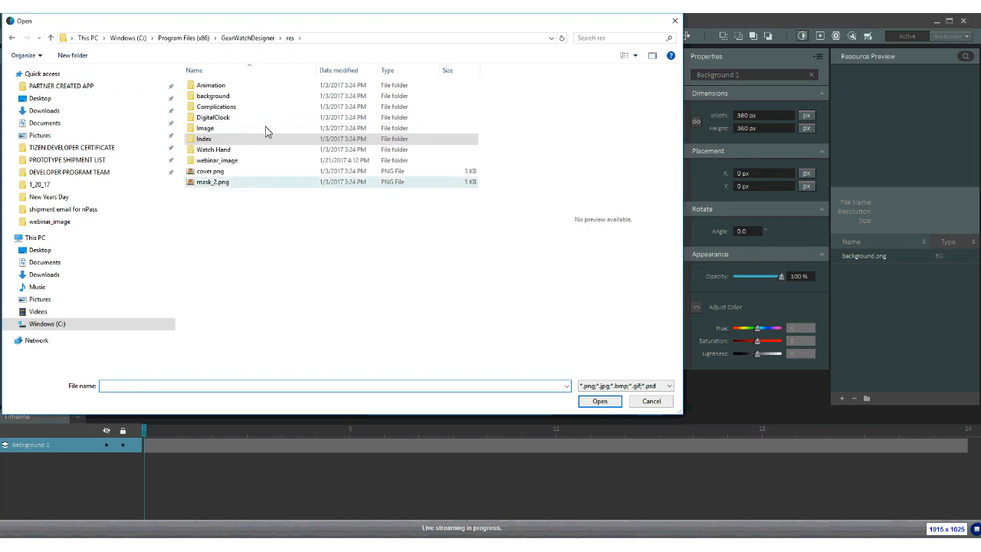
double_click(219, 161)
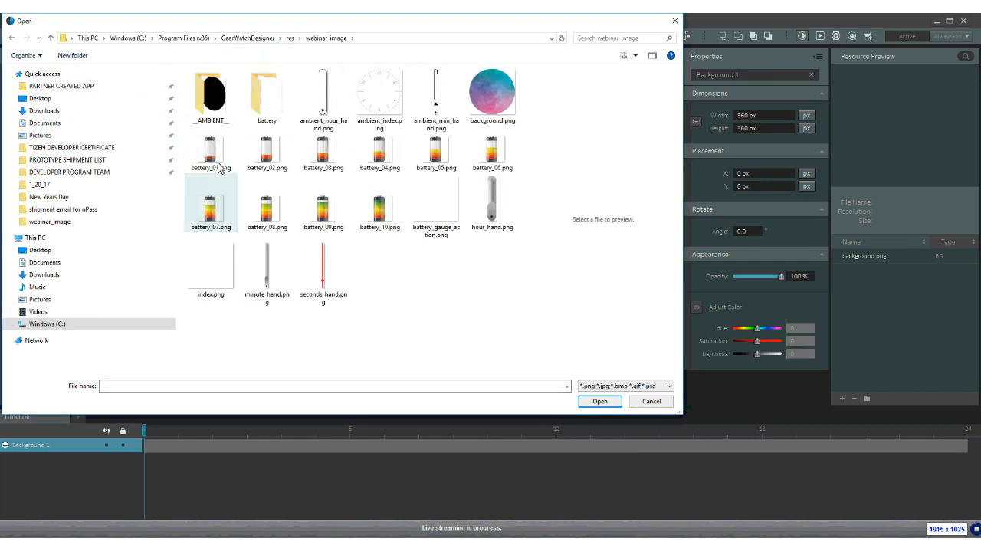
double_click(494, 206)
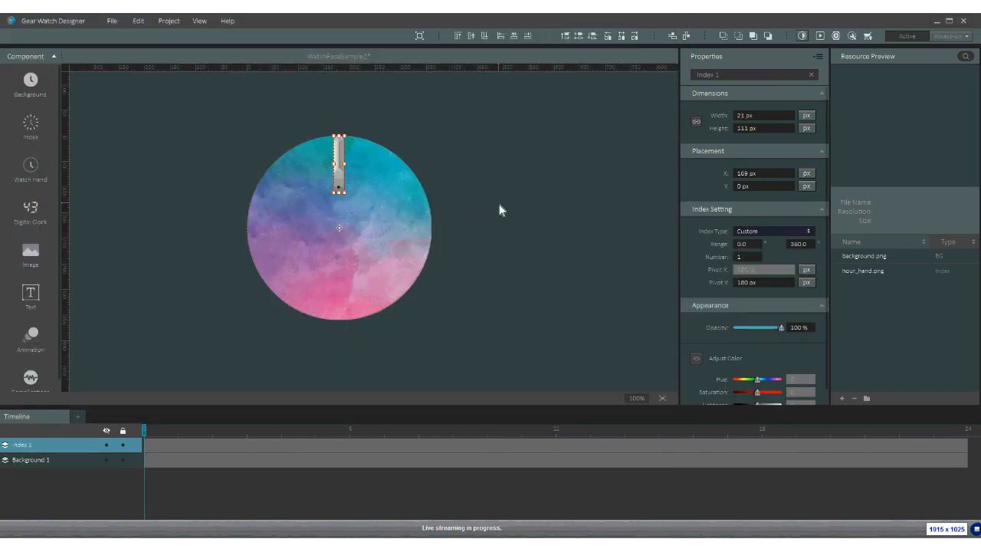
- Stand the hand upright above centre with its pivot at the dial centre
left_click_drag(347, 186, 342, 217)
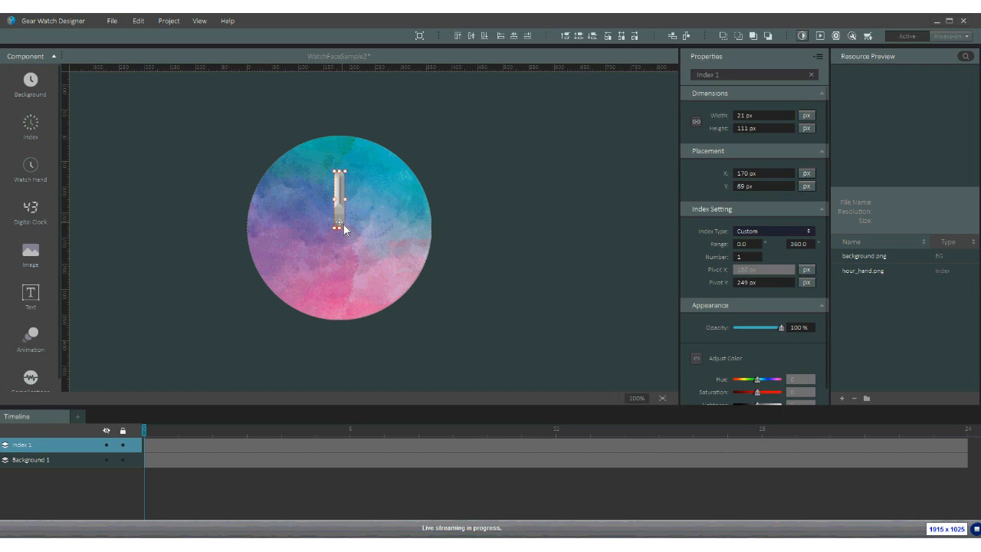
left_click_drag(342, 225, 342, 229)
left_click_drag(340, 232, 339, 223)
left_click(342, 205)
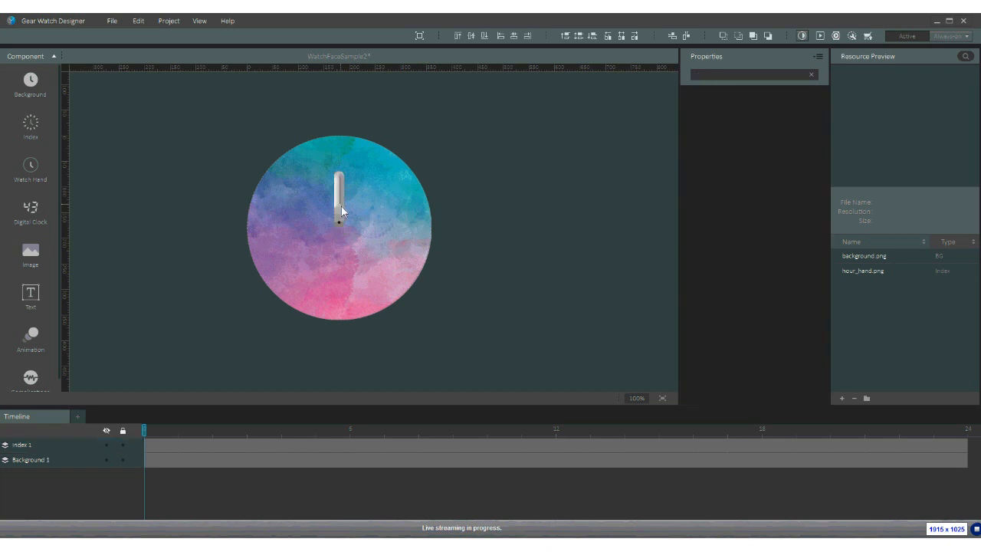
left_click(341, 205)
right_click(341, 205)
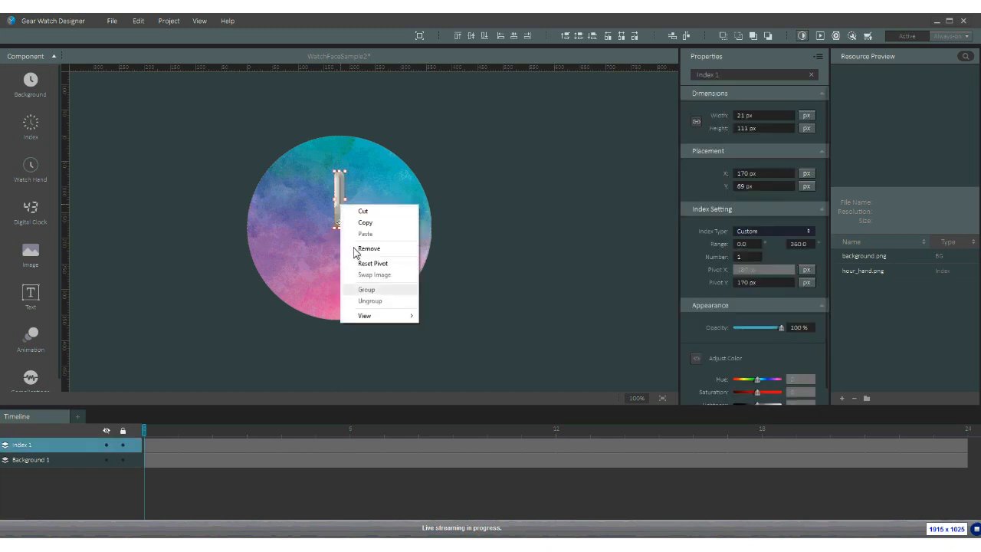
mouse_move(376, 316)
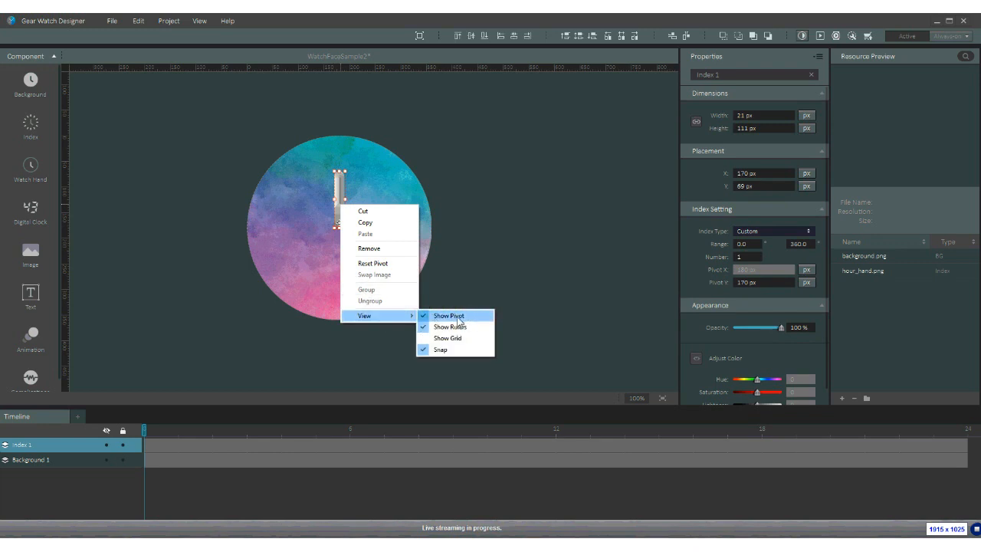
left_click(338, 222)
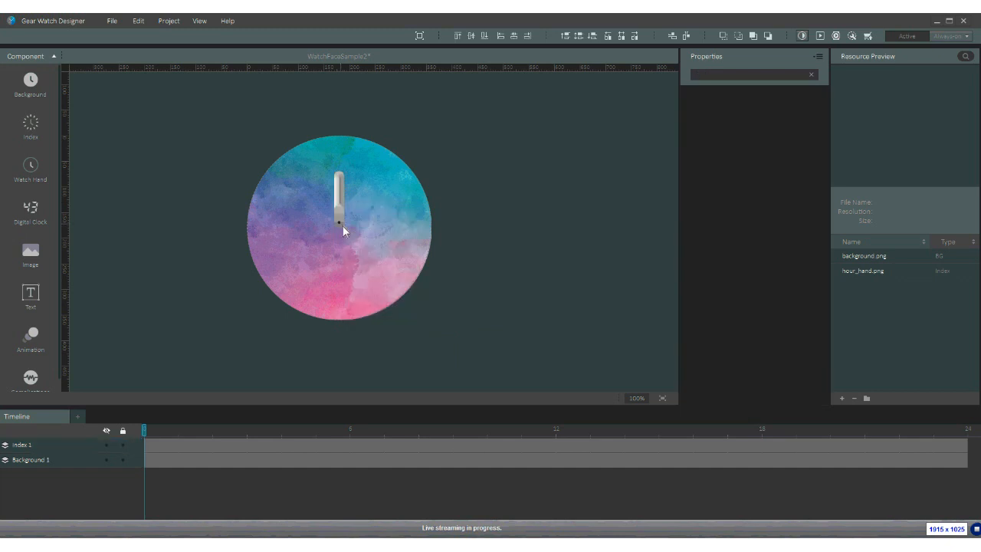
left_click(341, 227)
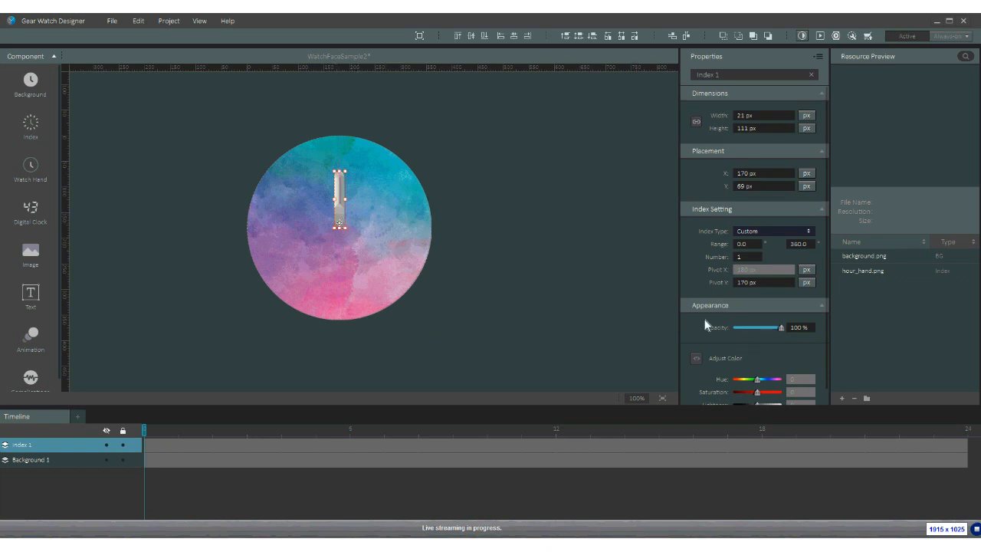
scroll(727, 328, "down", 1)
scroll(757, 245, "down", 1)
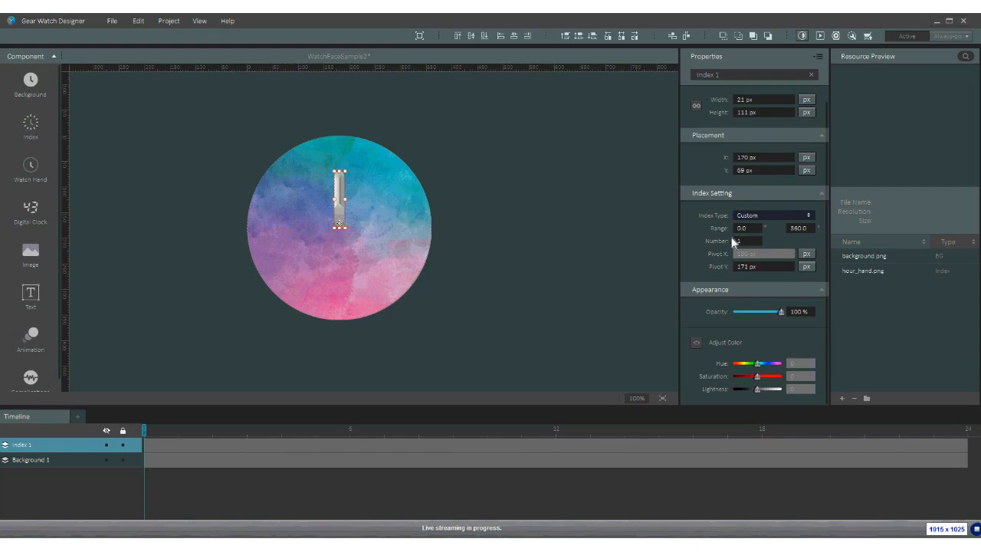
scroll(739, 225, "up", 1)
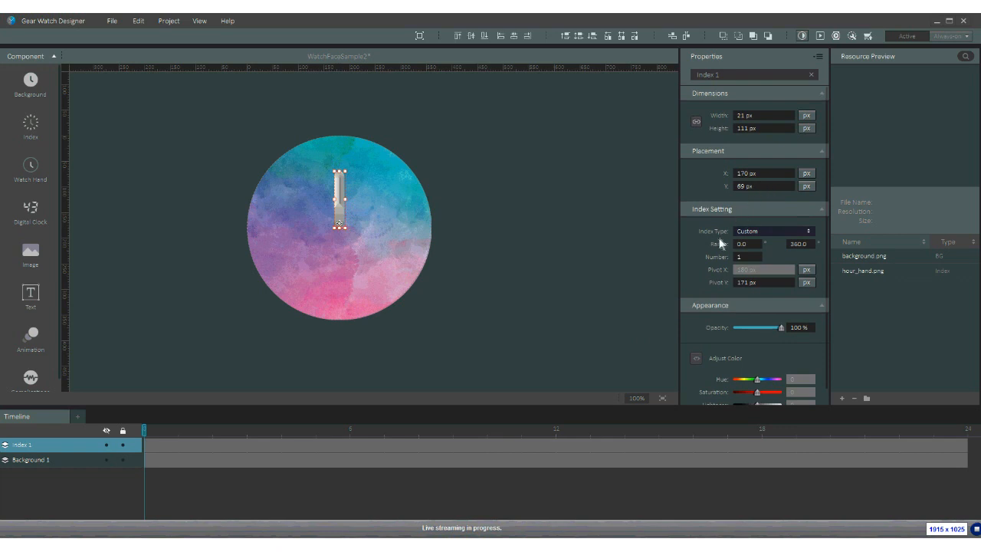
scroll(718, 354, "down", 1)
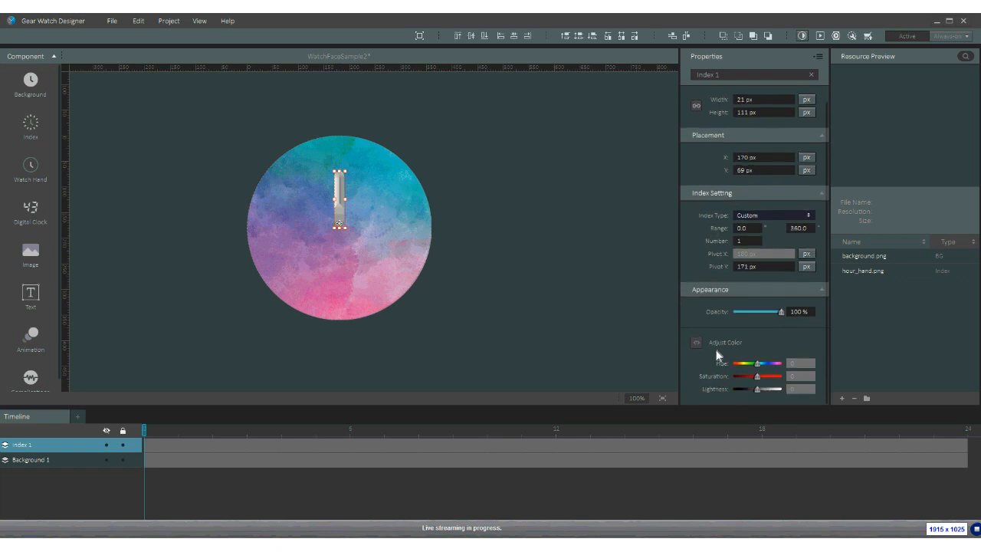
left_click(374, 245)
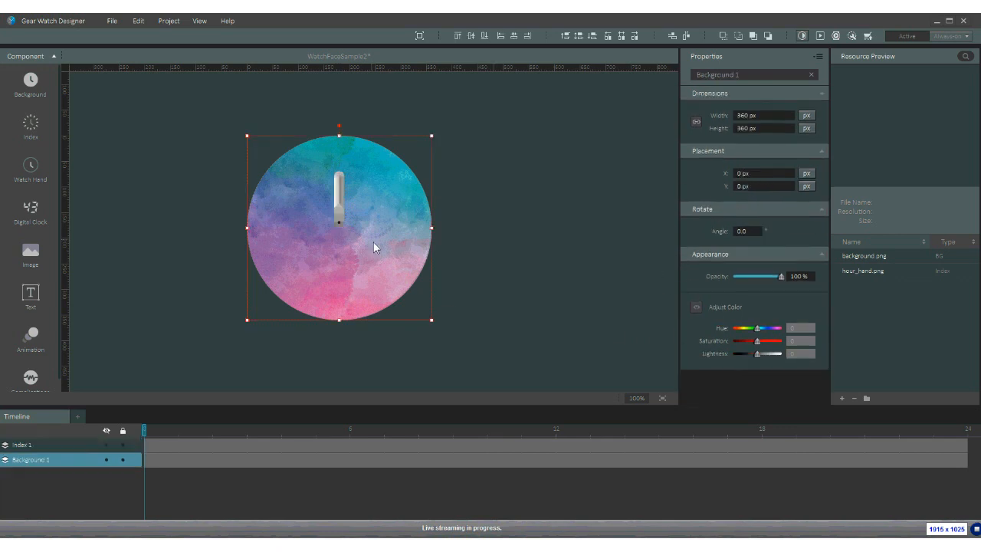
left_click(340, 198)
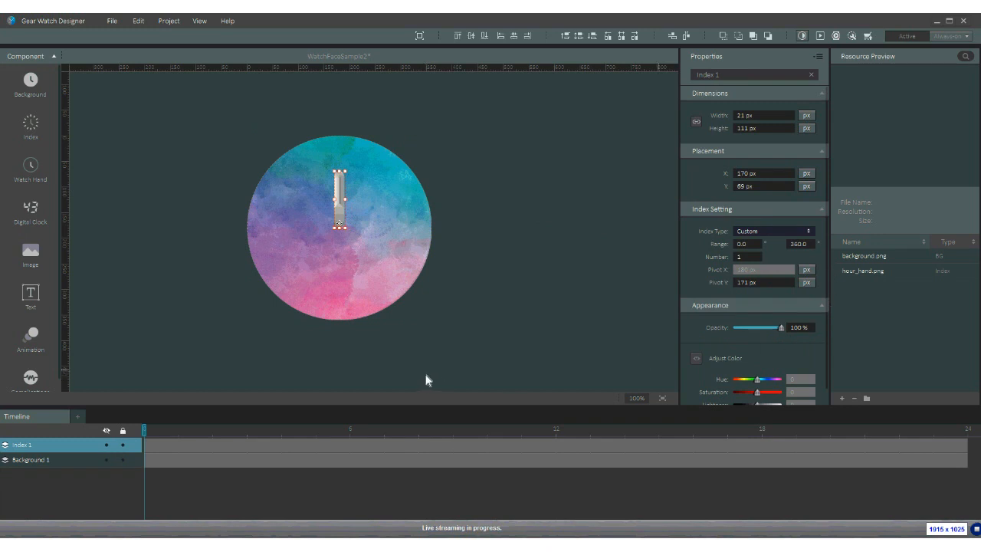
scroll(770, 376, "down", 1)
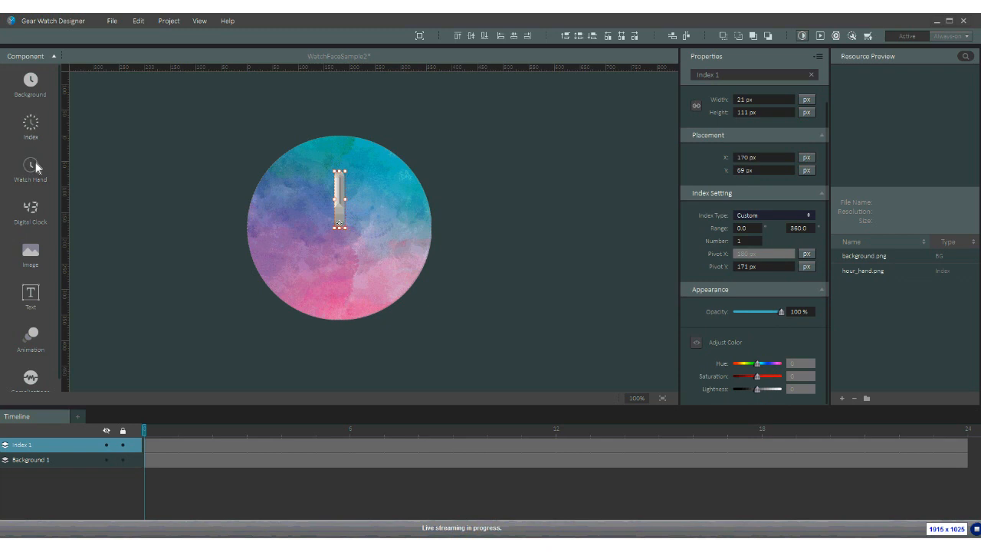
- Delete the misplaced Index 1 hour hand image
left_click(36, 130)
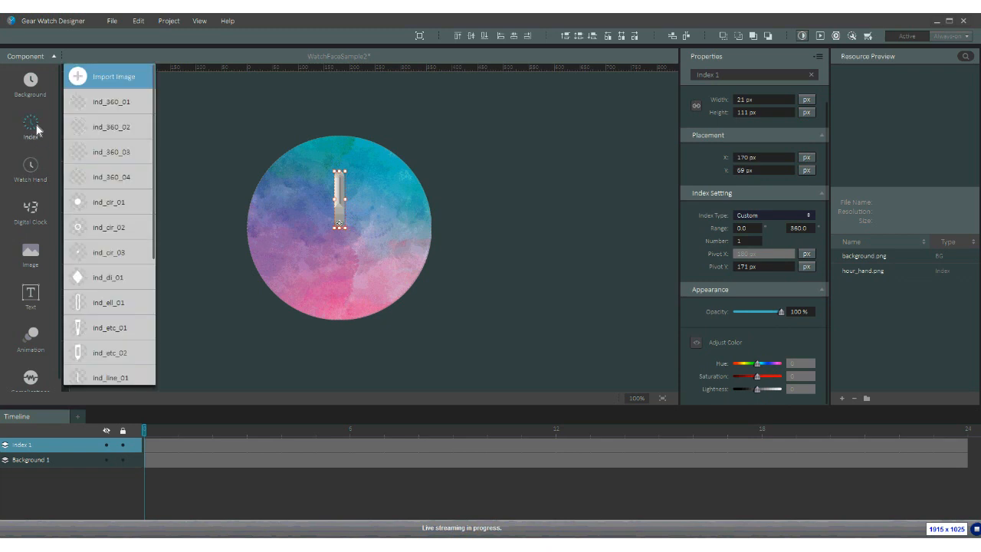
left_click(341, 197)
left_click(342, 198)
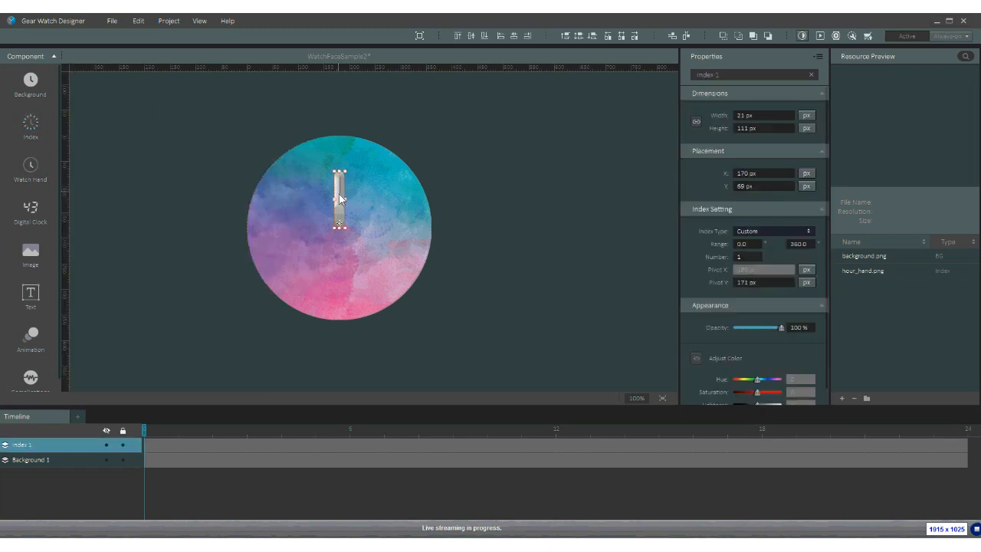
key("Delete")
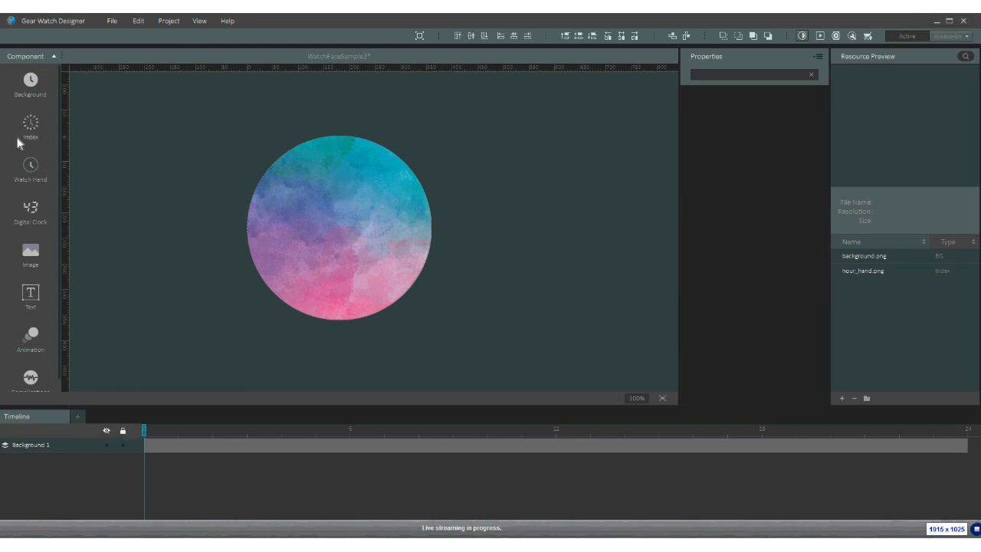
- Add index.png as the dial's numbered index
left_click(30, 128)
left_click(84, 81)
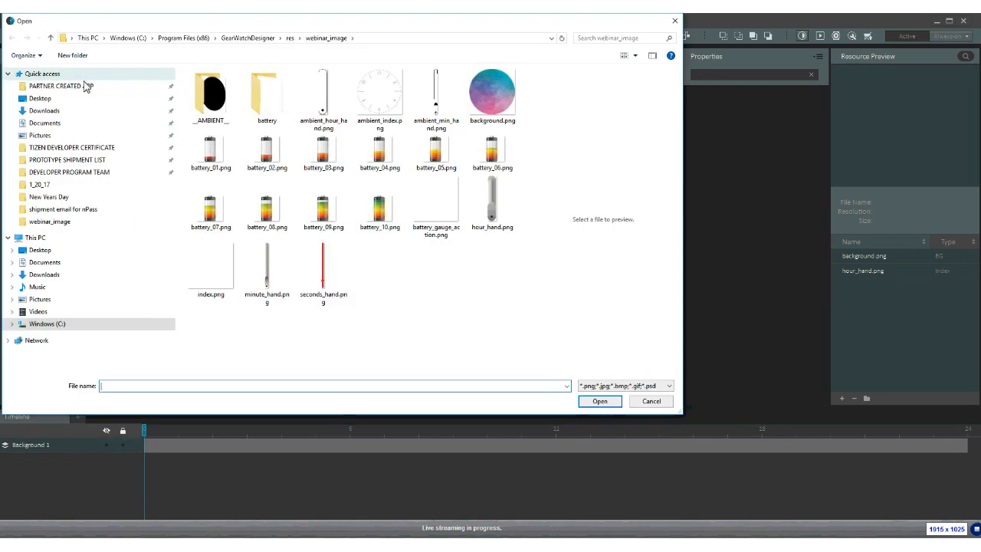
double_click(217, 270)
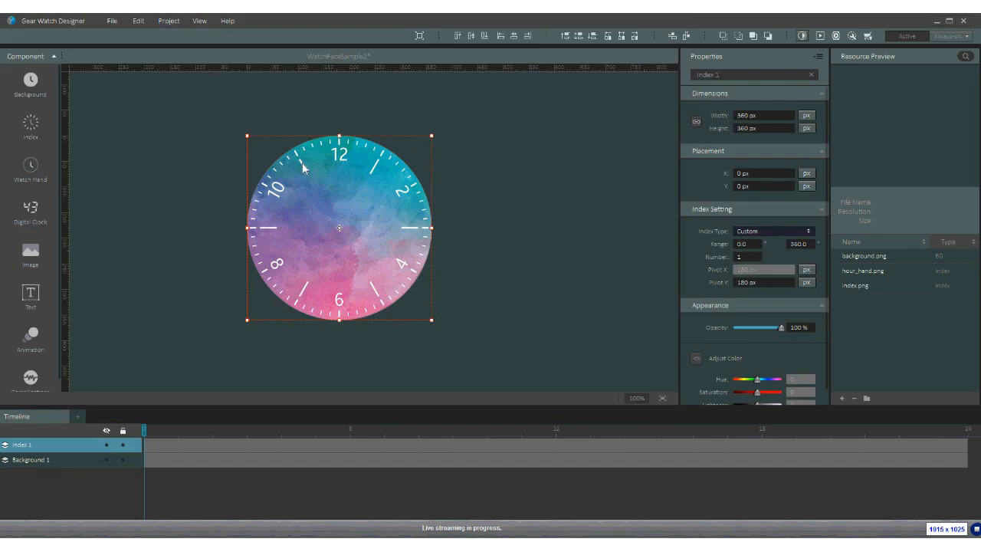
- Add hour_hand.png as a watch hand pointing at 12, synced to Hour in Day
left_click(30, 172)
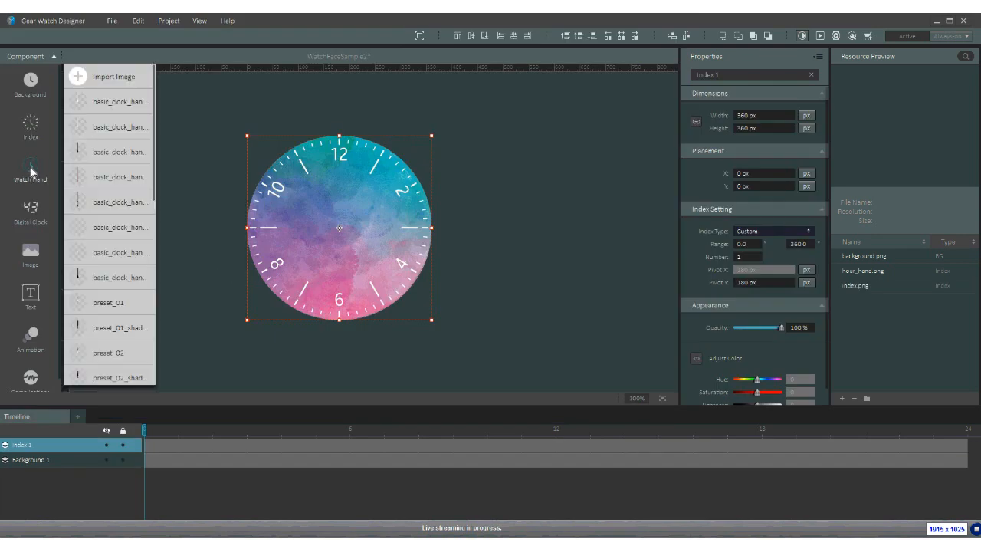
left_click(103, 77)
double_click(475, 230)
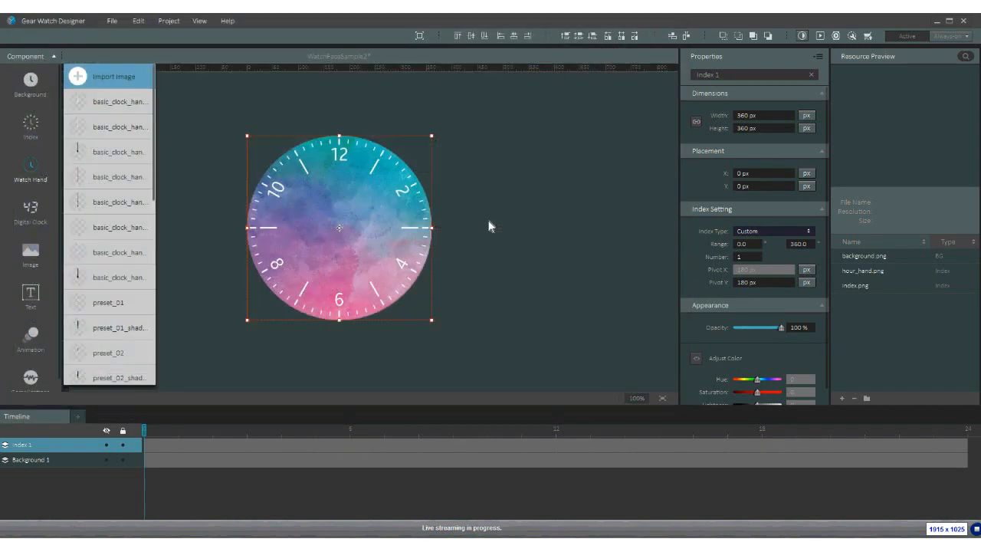
mouse_move(338, 223)
left_mouse_down()
mouse_move(342, 190)
mouse_move(342, 230)
left_mouse_up()
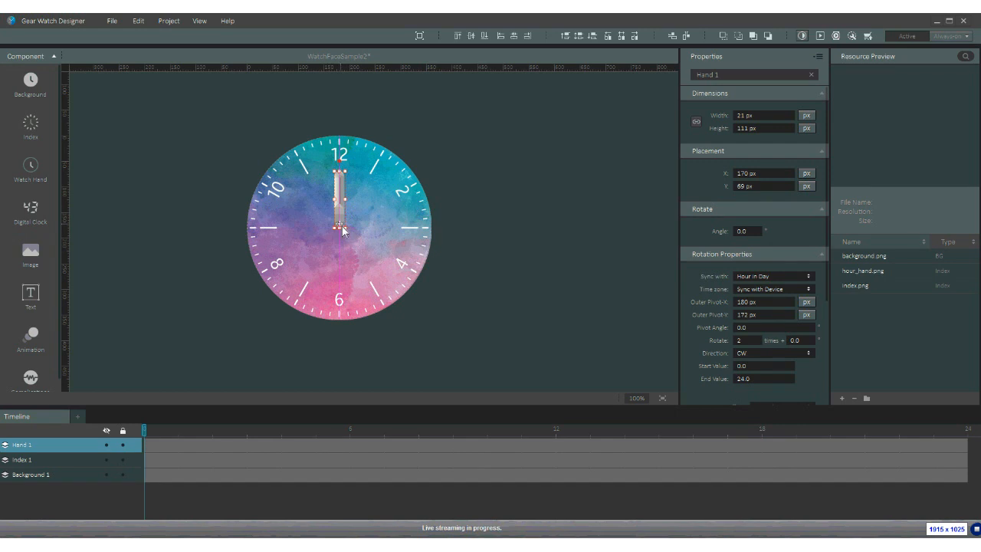
left_click_drag(344, 219, 345, 224)
left_click(800, 279)
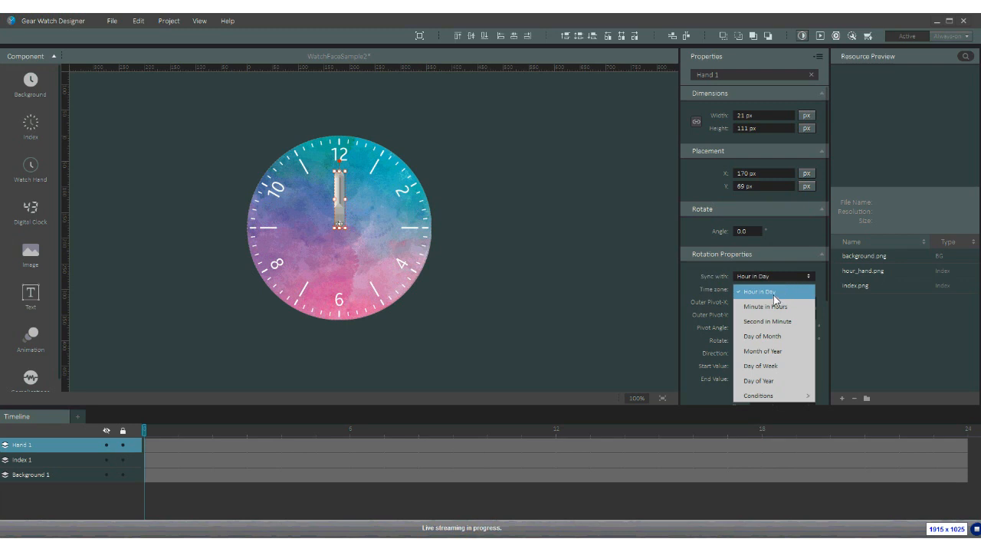
left_click(774, 296)
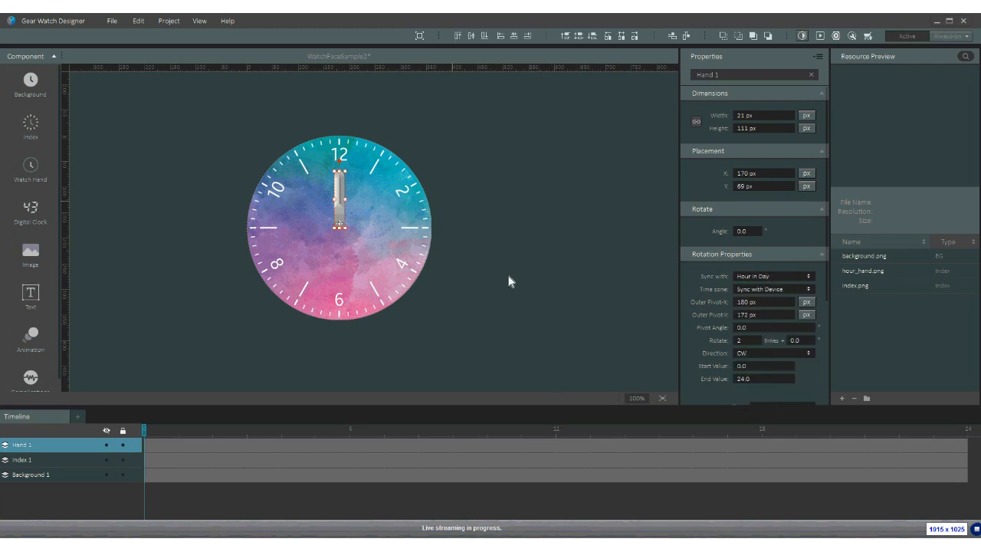
- Add minute_hand.png as Hand 2 pointing at 12, synced to Minute in Hours
left_click(35, 171)
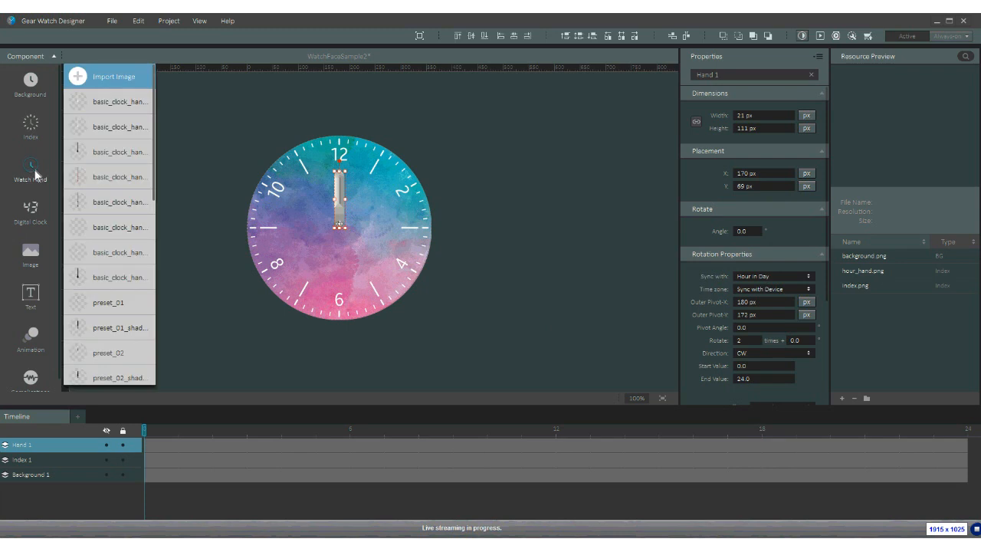
left_click(101, 79)
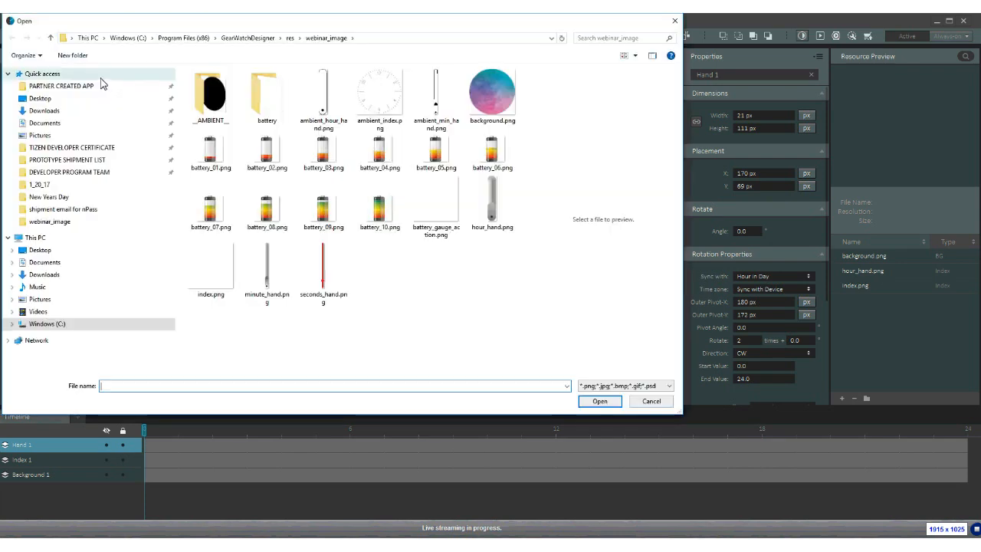
double_click(283, 295)
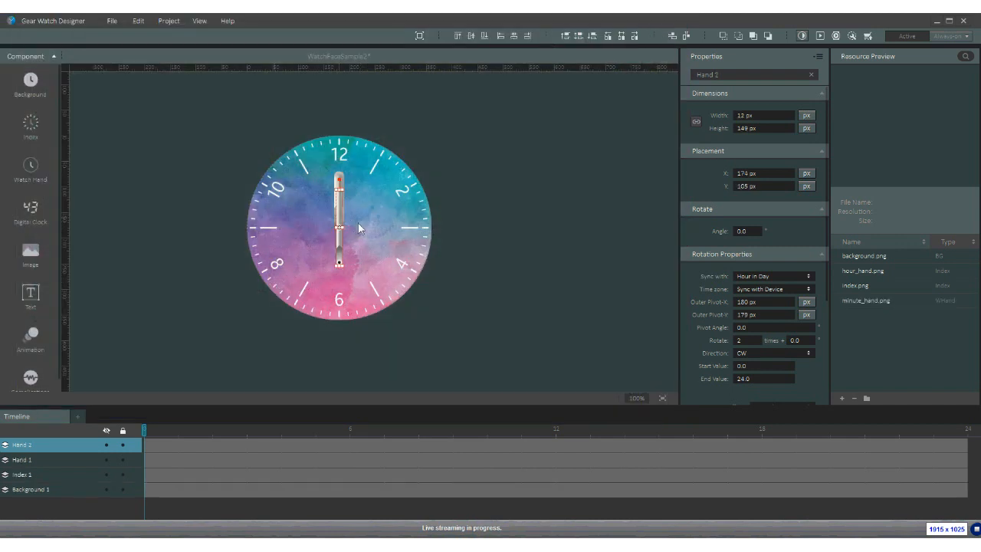
mouse_move(341, 224)
left_mouse_down()
mouse_move(342, 189)
mouse_move(343, 230)
left_mouse_up()
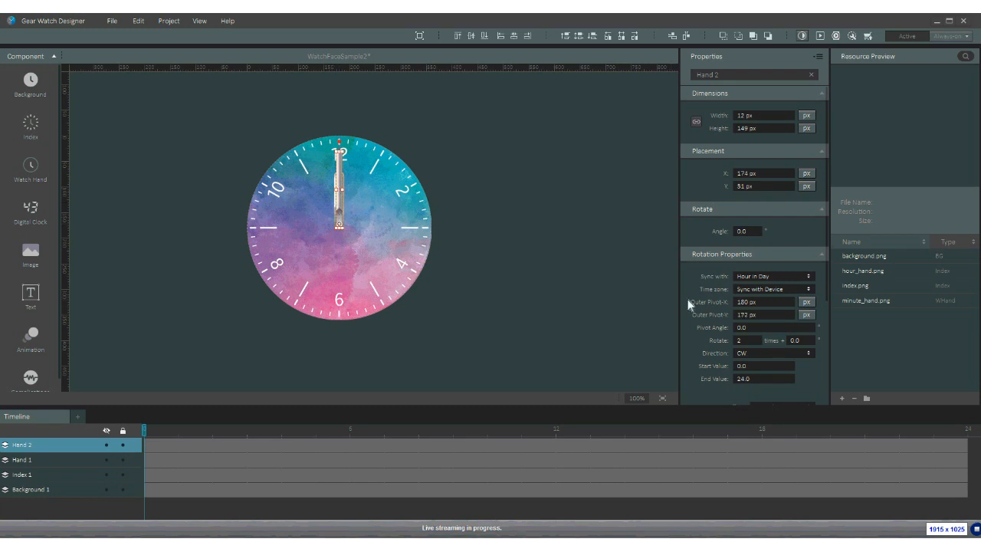
left_click(775, 279)
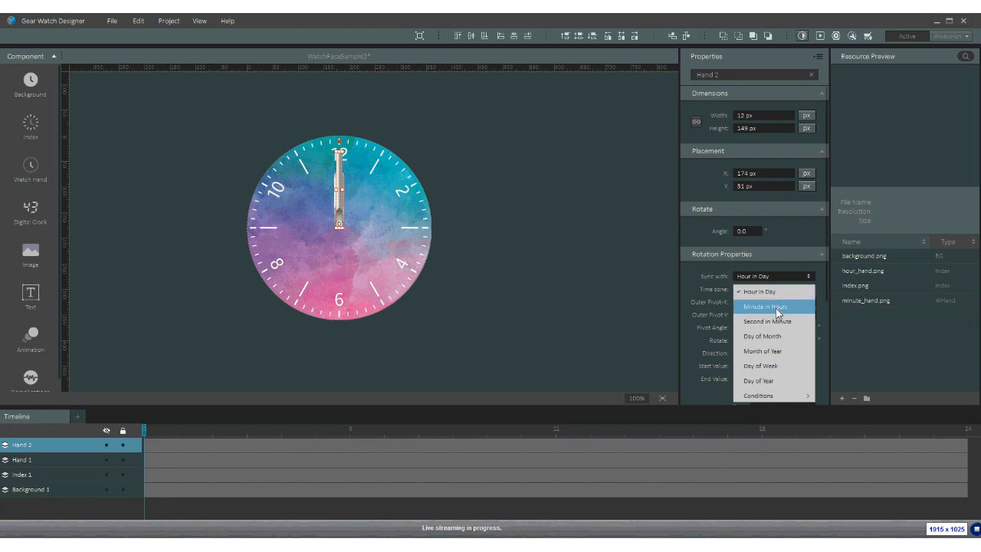
left_click(776, 308)
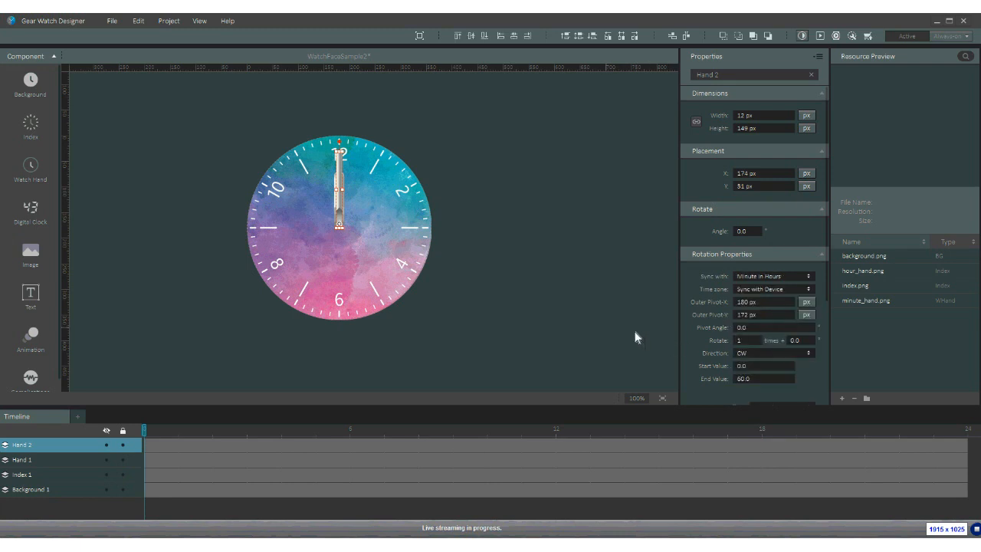
- Add seconds_hand.png as Hand 3 and nudge it into place toward 12
left_click(32, 171)
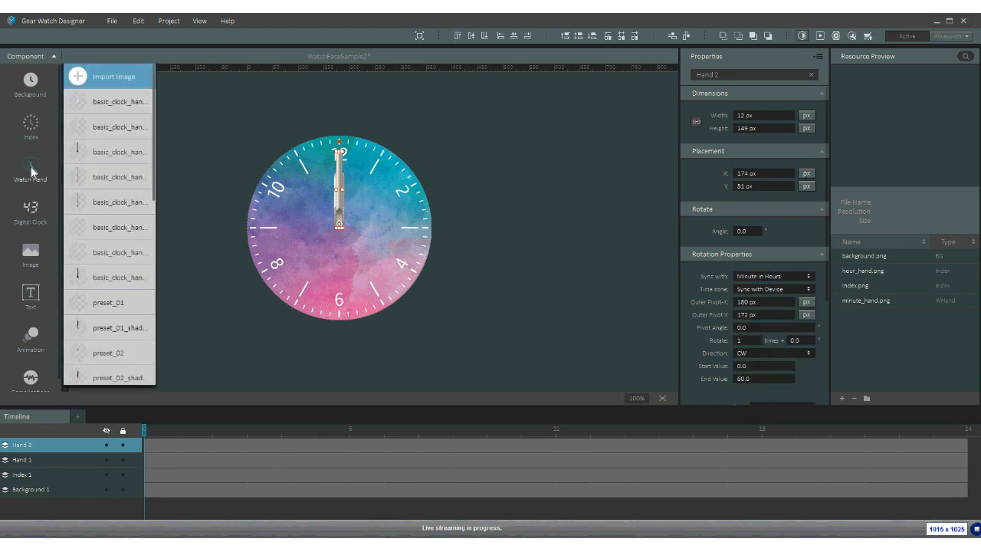
left_click(81, 77)
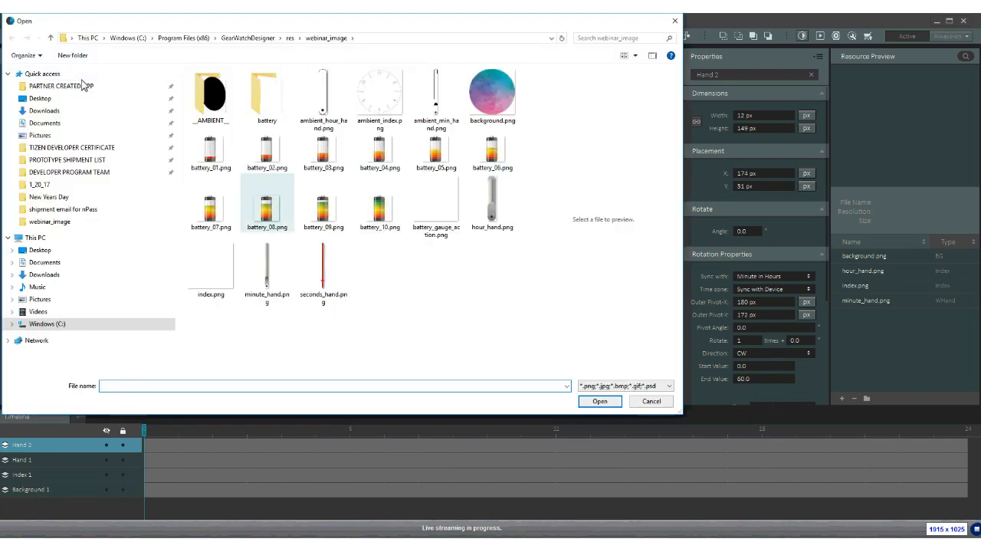
double_click(322, 284)
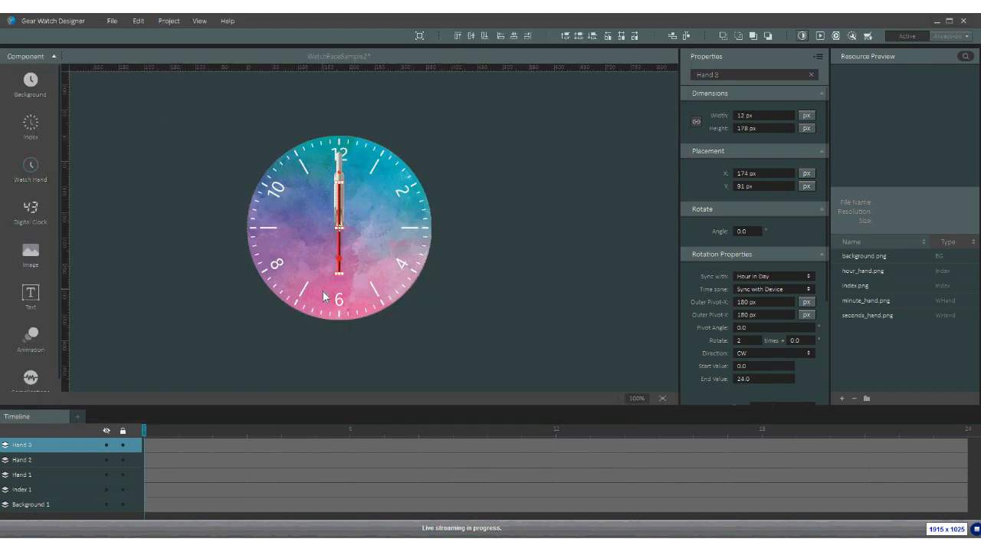
left_click_drag(347, 229, 343, 172)
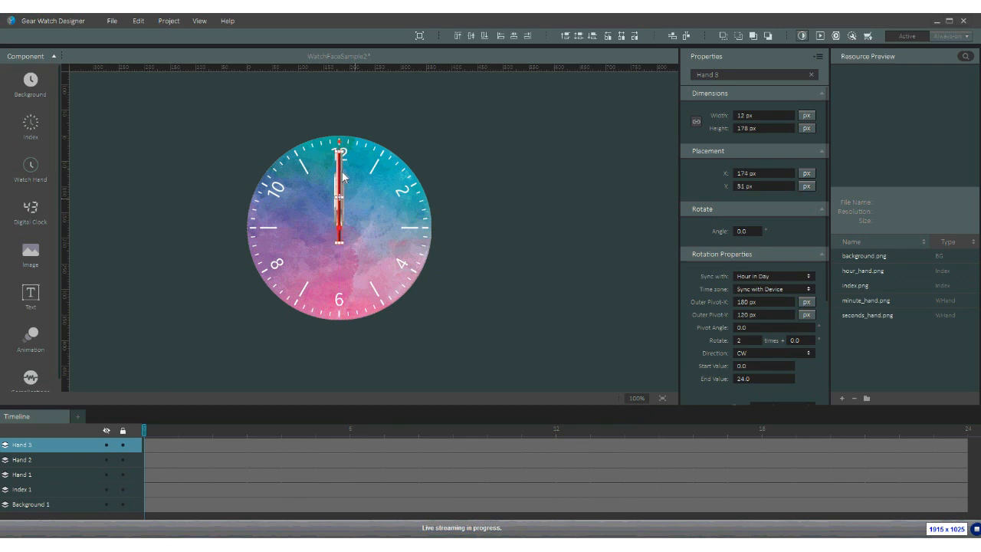
key("Up")
key("Up")
key("Up")
key("Right")
key("Up")
key("Up")
key("Down")
key("Up")
key("Left")
- Pivot the seconds hand at the dial centre, sync it to Second in Minute, and save
left_click_drag(338, 195, 340, 233)
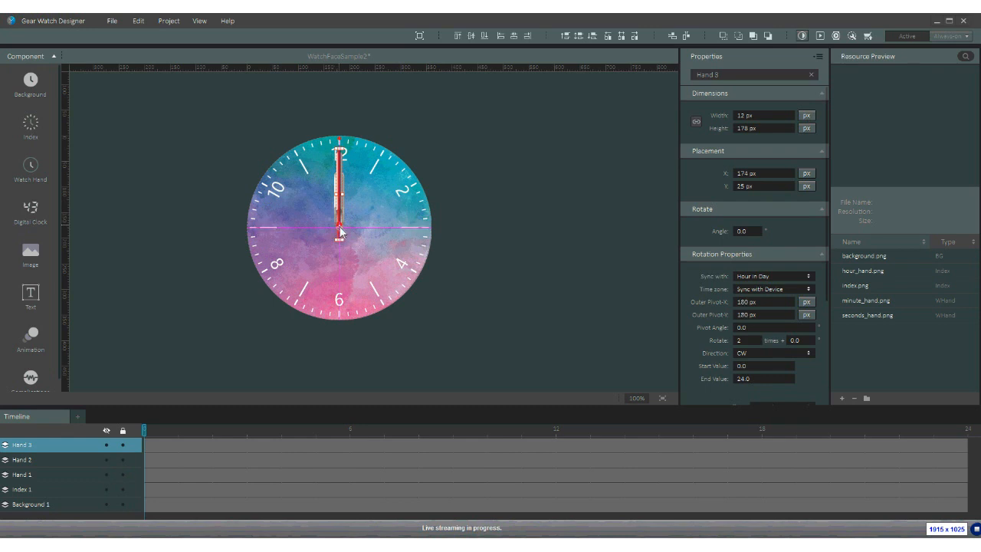
left_click_drag(339, 227, 340, 228)
left_click(778, 277)
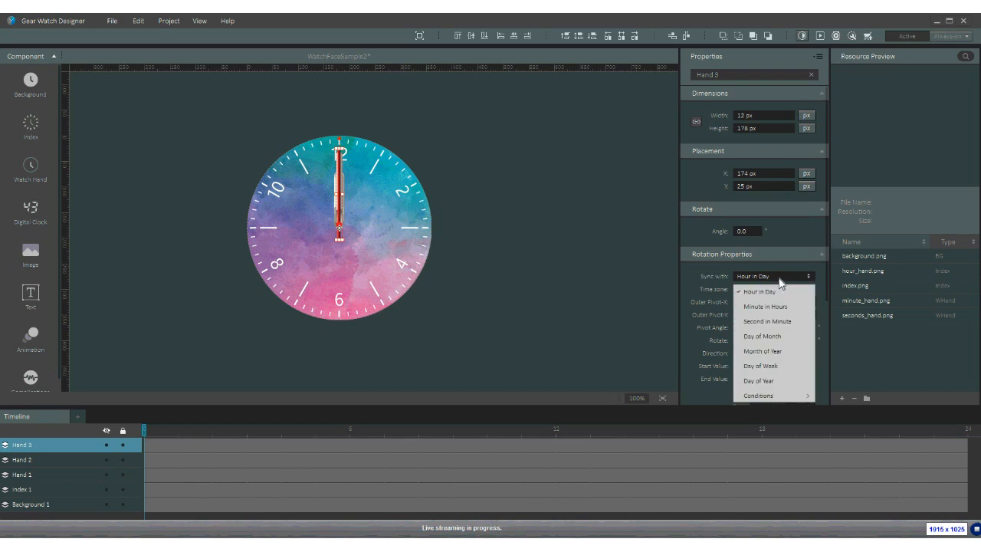
left_click(771, 318)
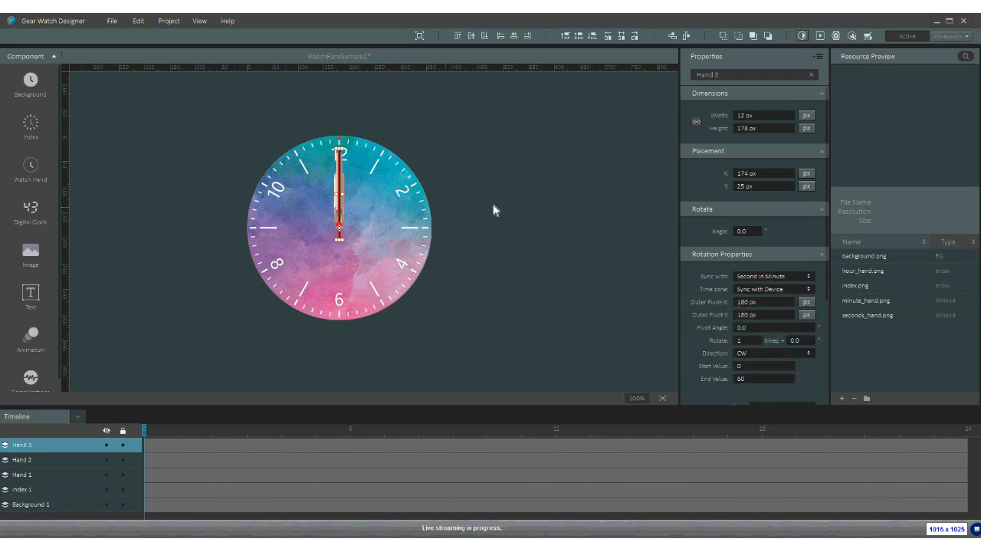
key("ctrl+s")
left_click(820, 37)
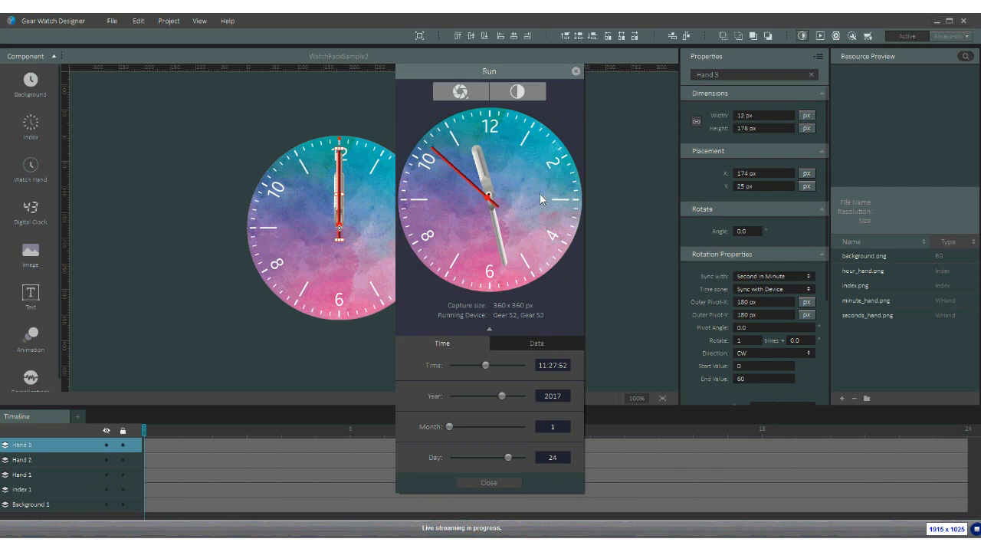
left_click(575, 71)
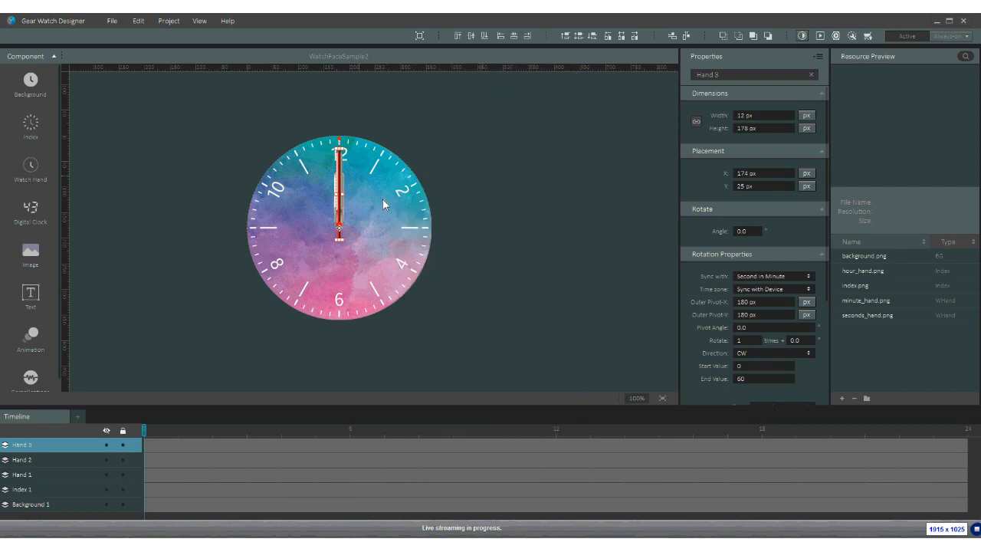
- Shift the seconds hand around the centre, nudge it up 3 px, and save
left_click_drag(339, 227, 342, 220)
key("Up")
key("Up")
key("Up")
key("ctrl+s")
- Pick battery_01–battery_10 and battery_gauge_action.png from res\webinar_image as Image components
left_click(32, 254)
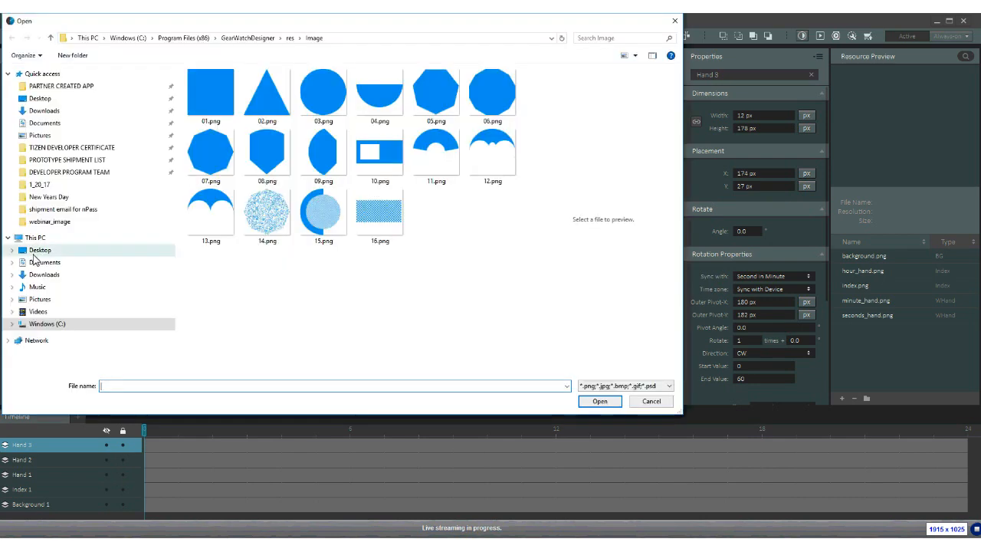
left_click(291, 38)
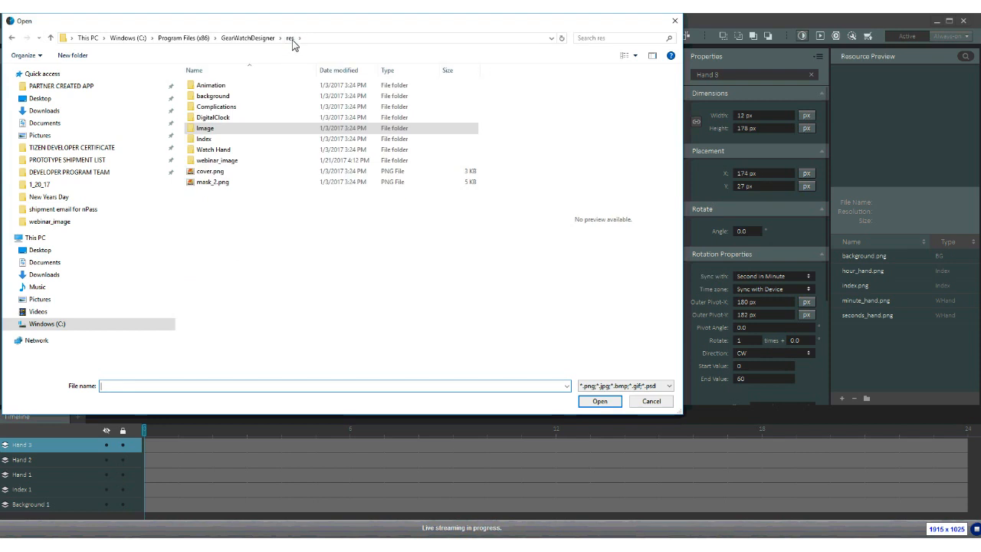
double_click(232, 160)
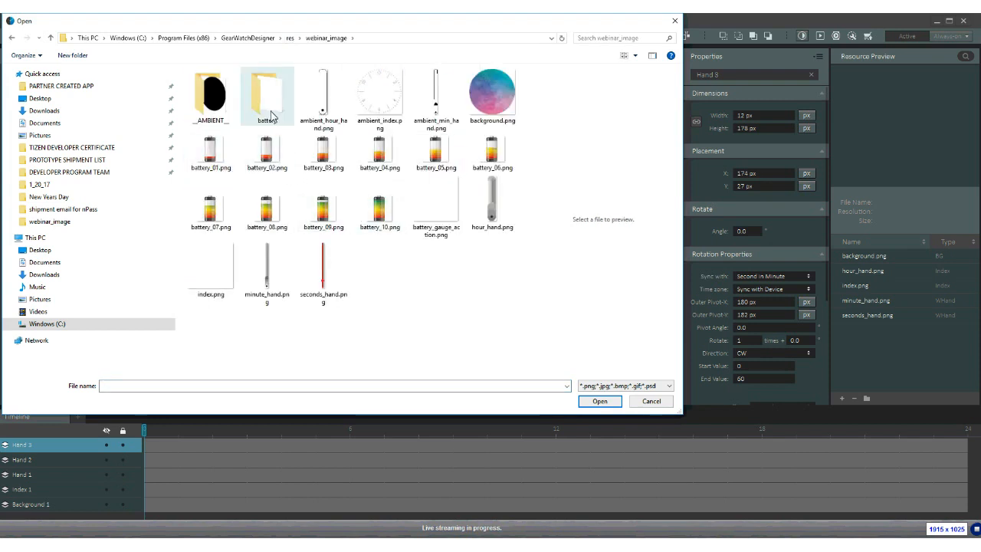
left_click(218, 157)
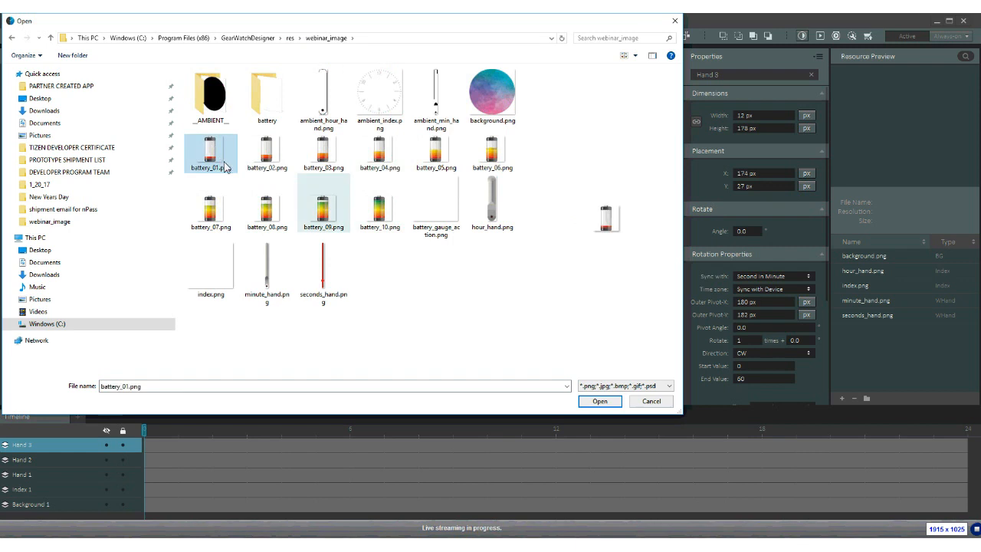
left_click(370, 219, "shift")
left_click(434, 209, "ctrl")
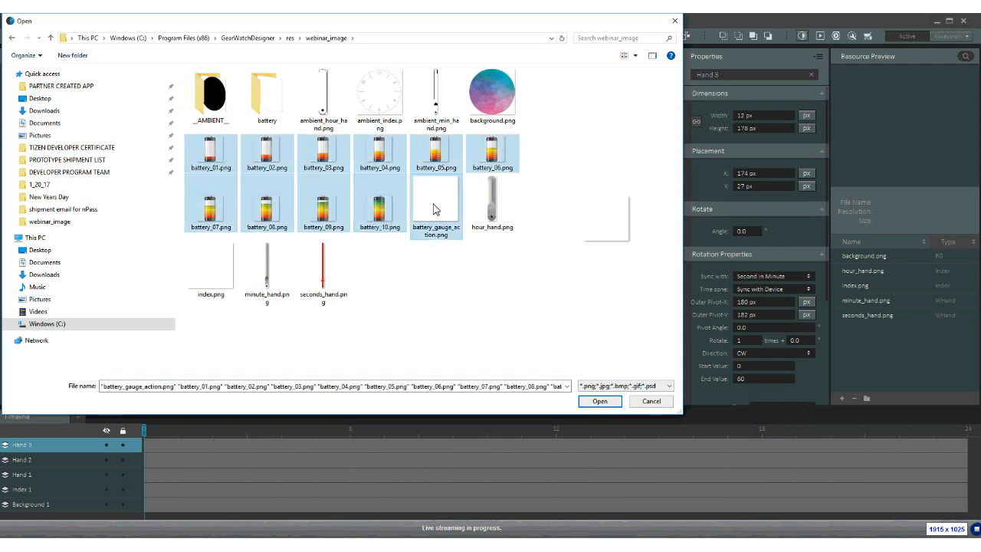
right_click(430, 213)
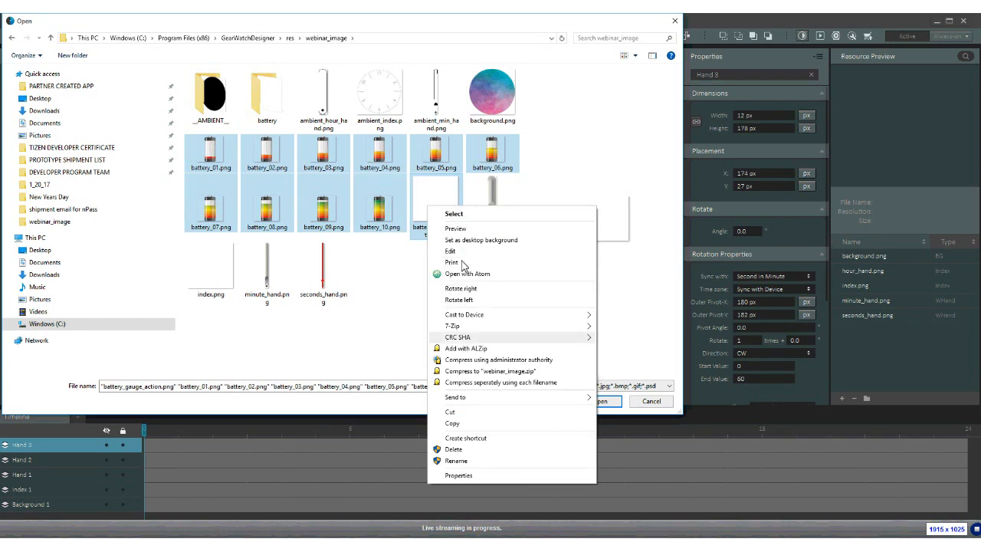
left_click(423, 210)
left_click(230, 168)
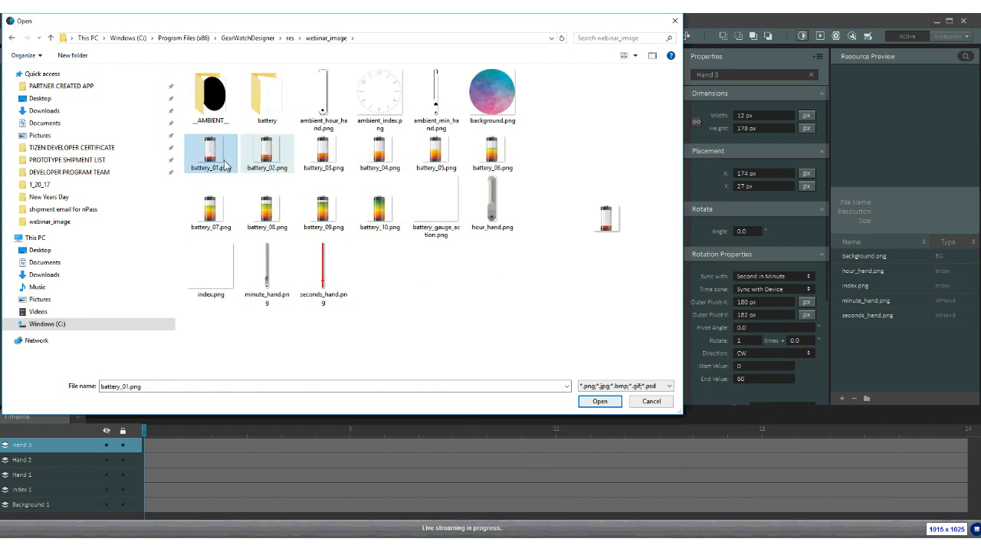
left_click(428, 219, "shift")
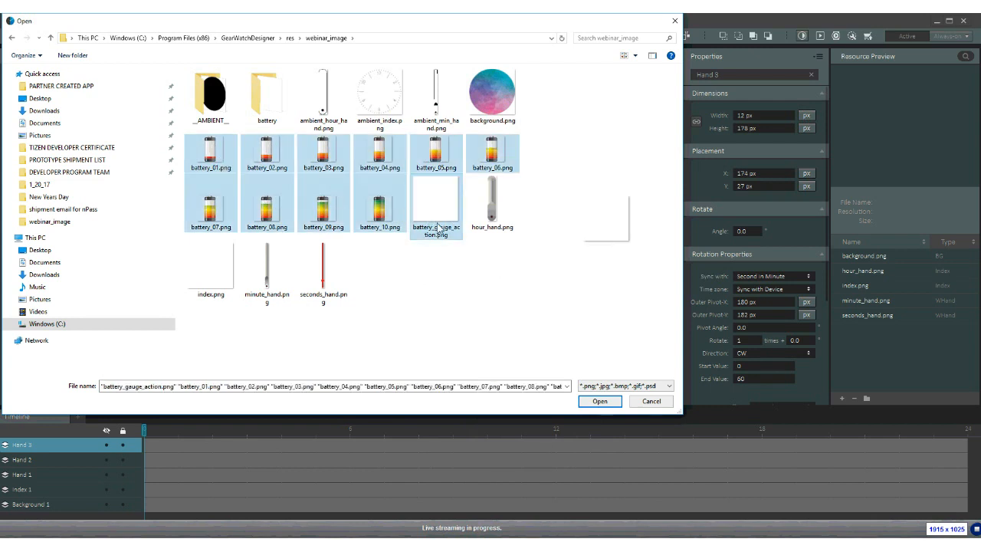
left_click(595, 401)
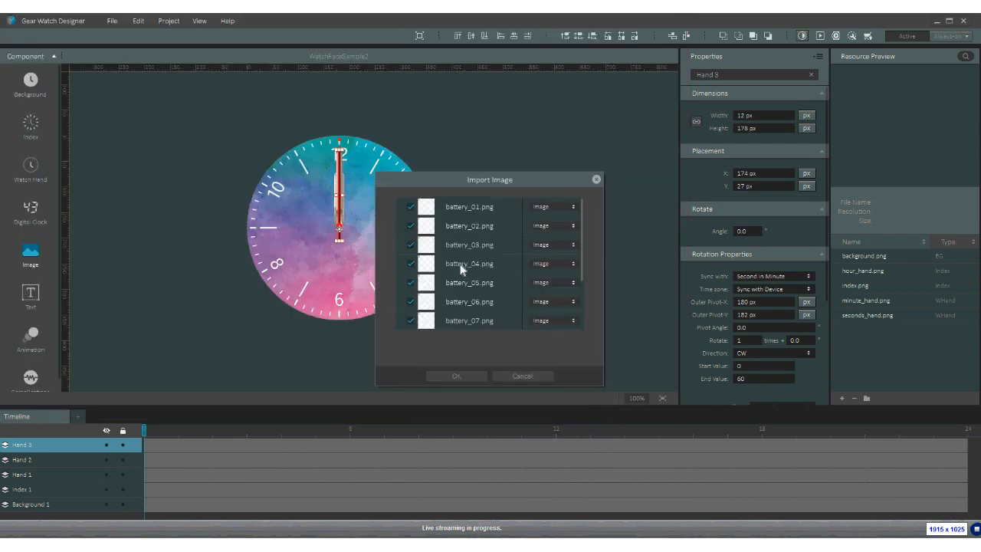
- Import the battery images as Image 1–11 and move them onto the dial left of centre
left_click(455, 376)
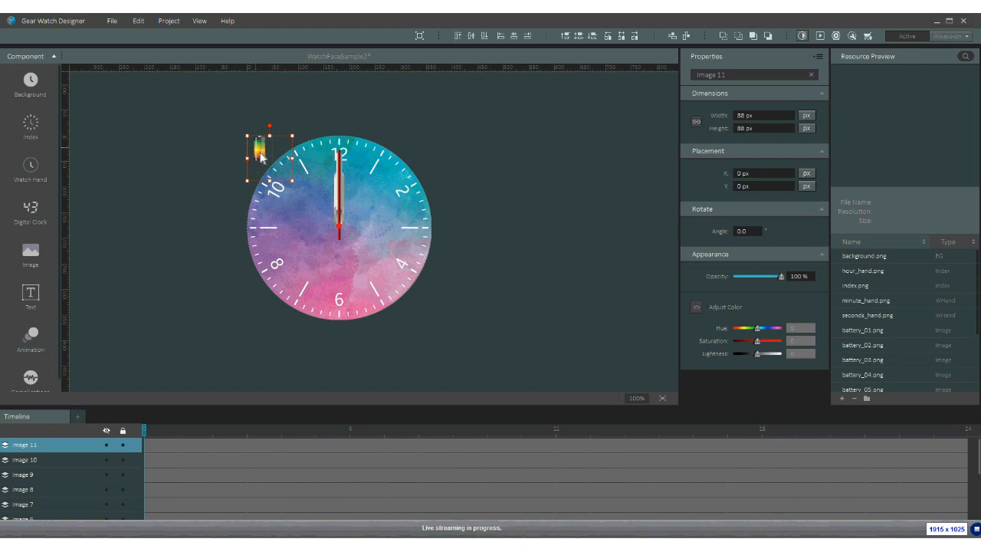
left_click_drag(260, 153, 292, 218)
scroll(59, 496, "down", 1)
scroll(59, 496, "down", 3)
left_click(41, 452)
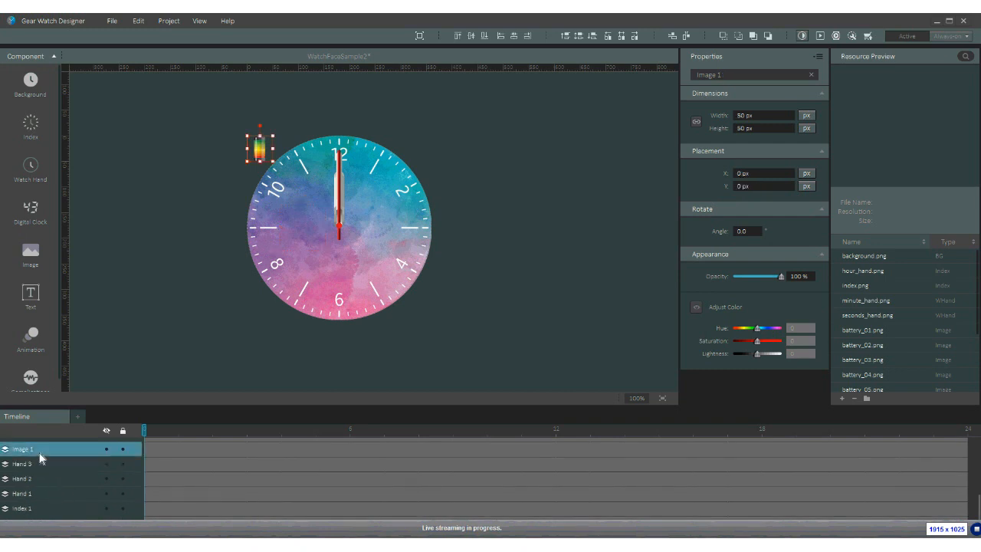
scroll(41, 458, "up", 5)
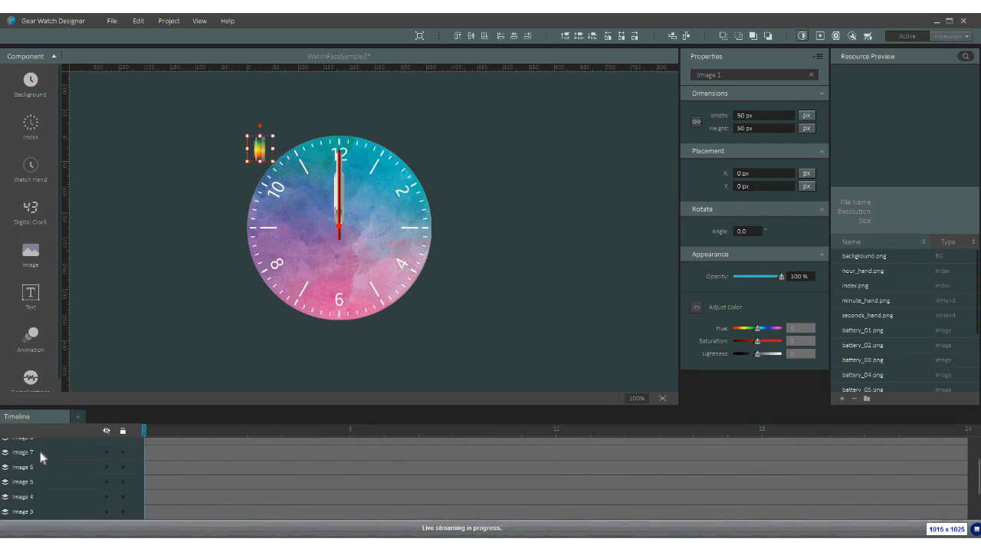
left_click(37, 464, "shift")
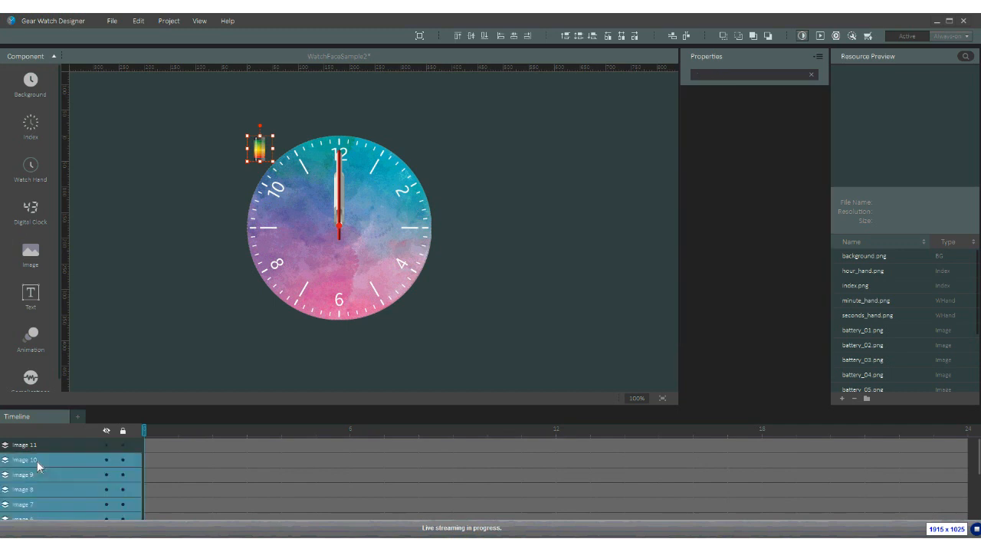
left_click_drag(260, 149, 308, 235)
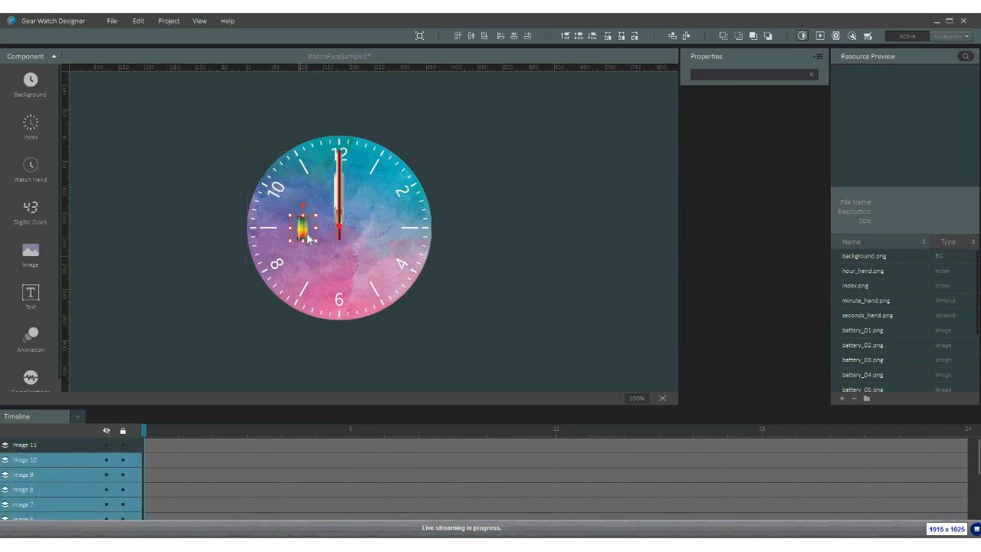
- Enlarge the Timeline panel and select layers Image 10 through Image 1
left_click(43, 448)
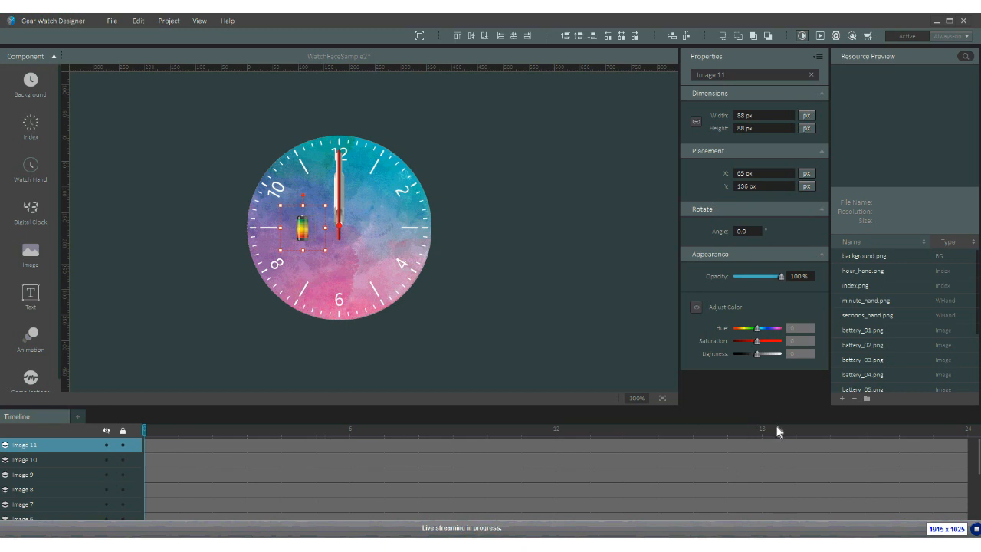
left_click(27, 463)
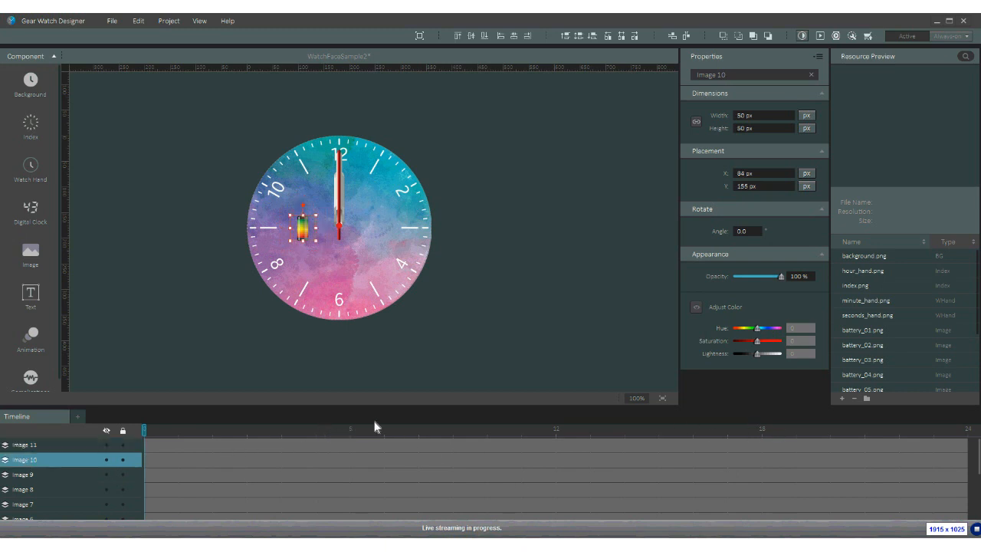
left_click_drag(374, 408, 380, 333)
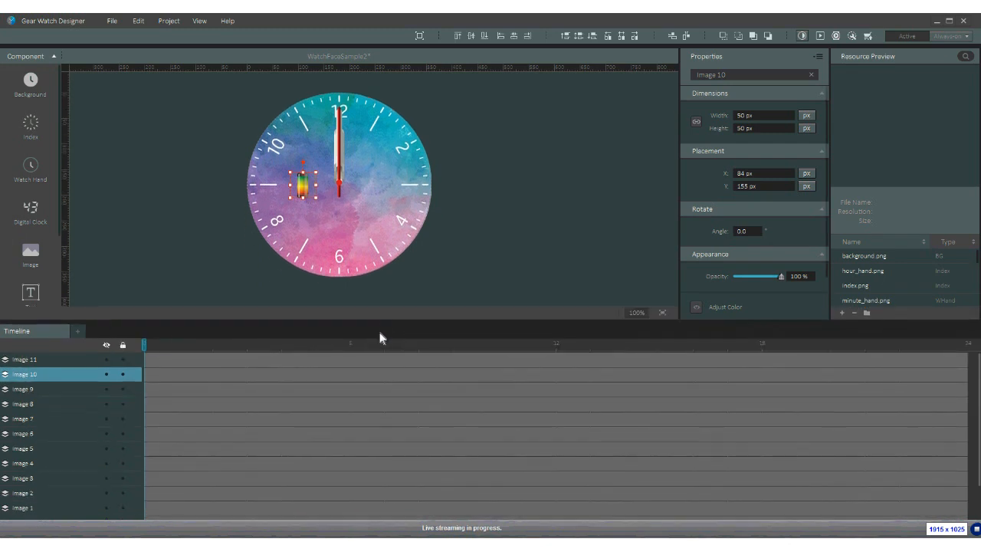
left_click(23, 508, "shift")
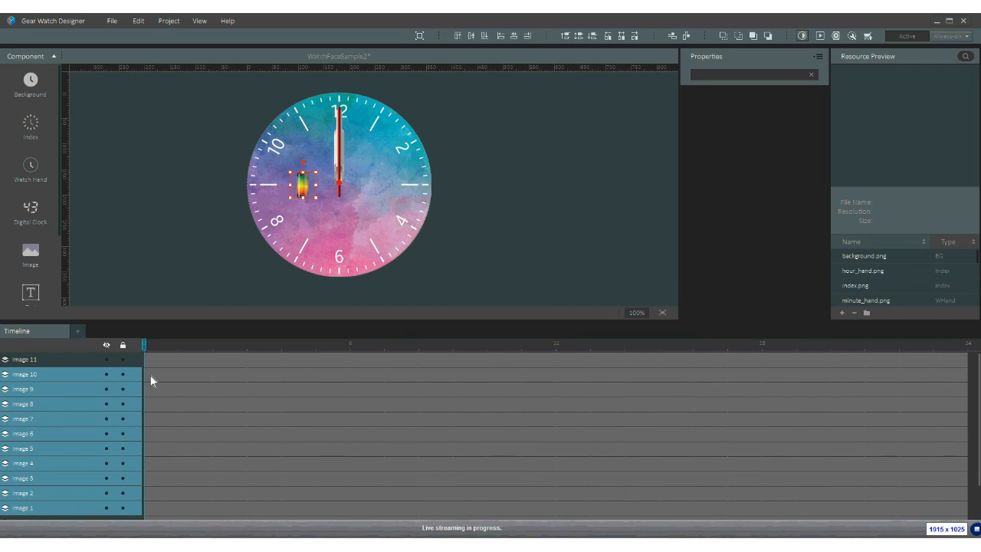
left_click_drag(150, 375, 951, 520)
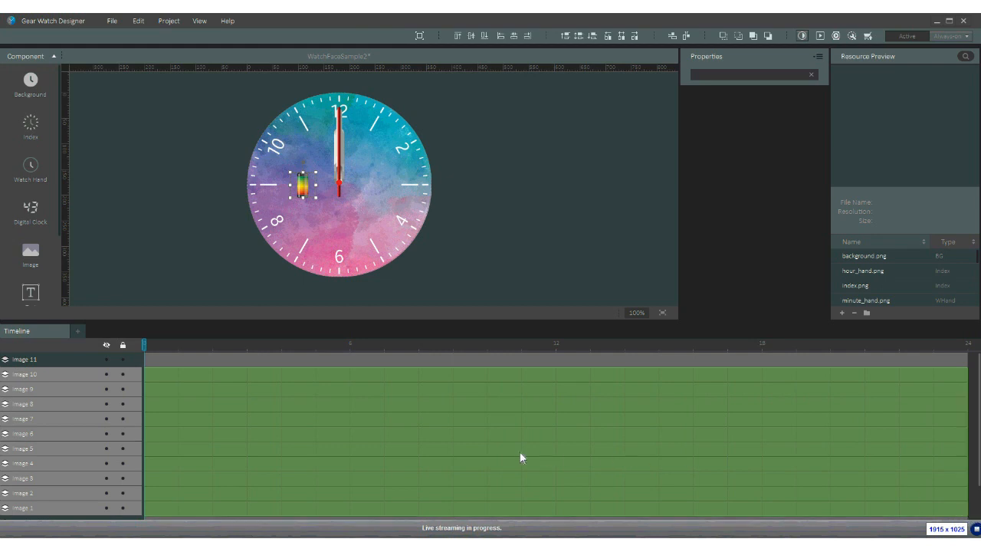
right_click(229, 411)
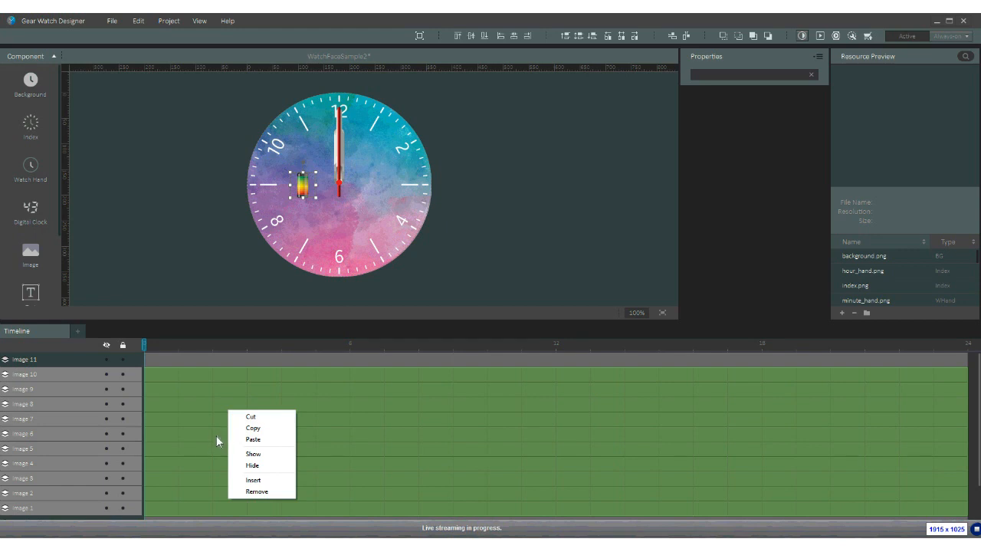
left_click(188, 422)
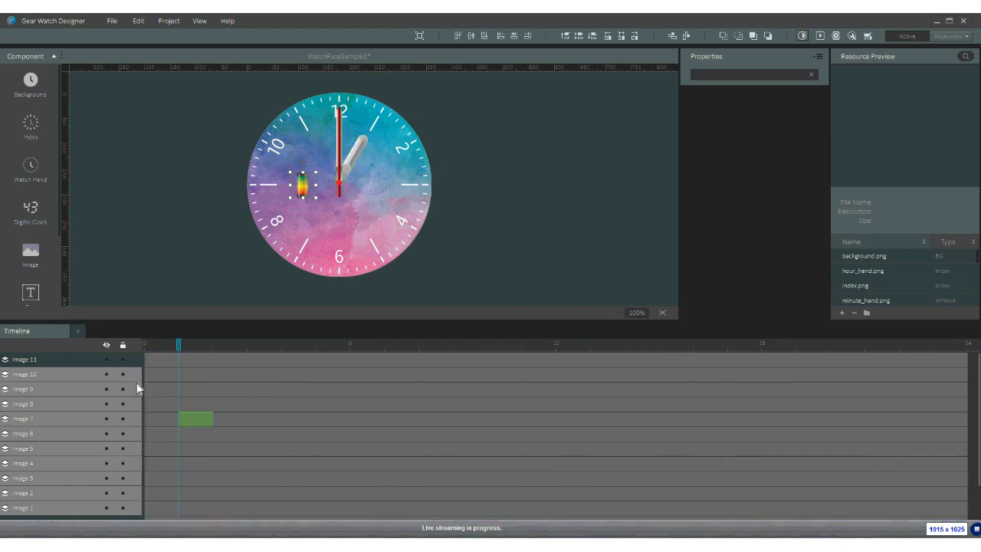
right_click(188, 422)
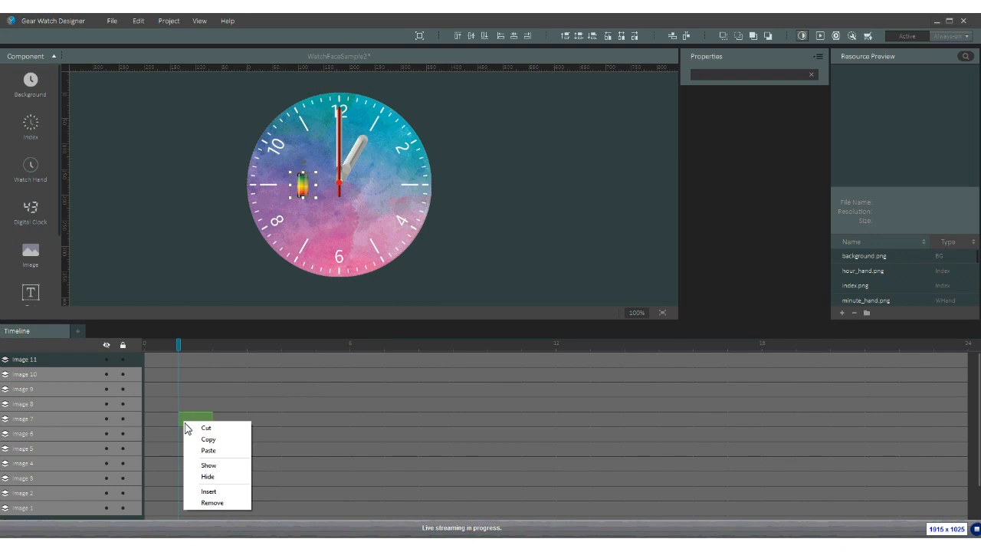
left_click(191, 396)
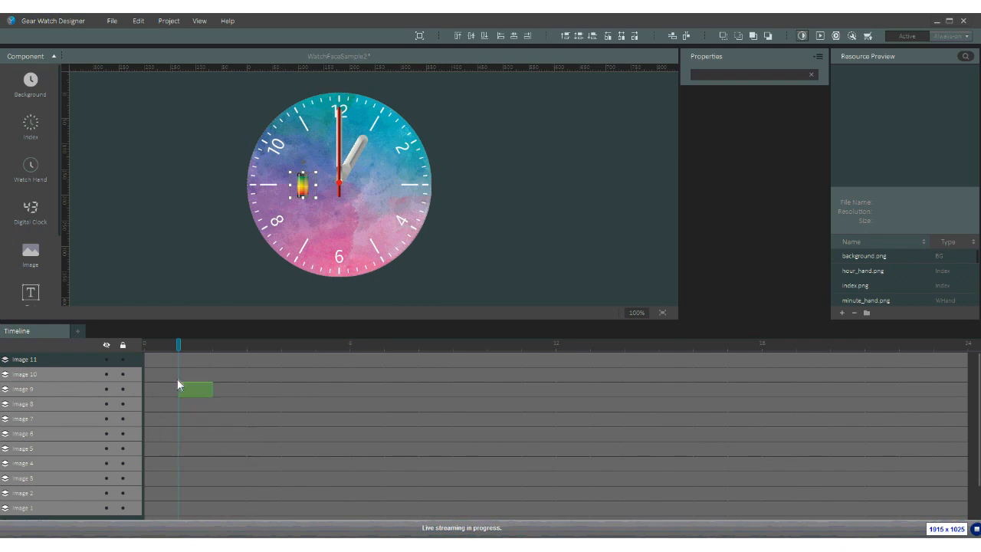
scroll(189, 495, "down", 2)
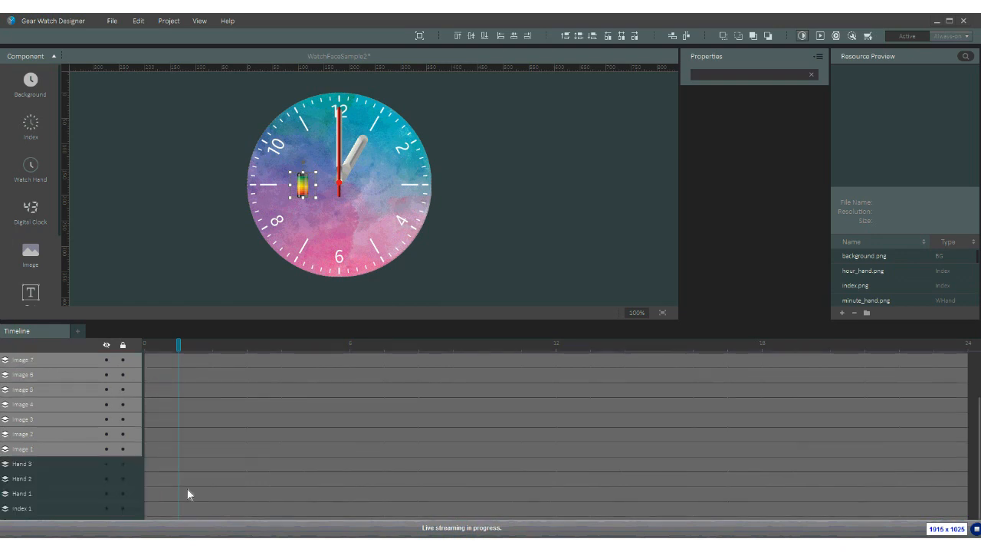
left_click(159, 451)
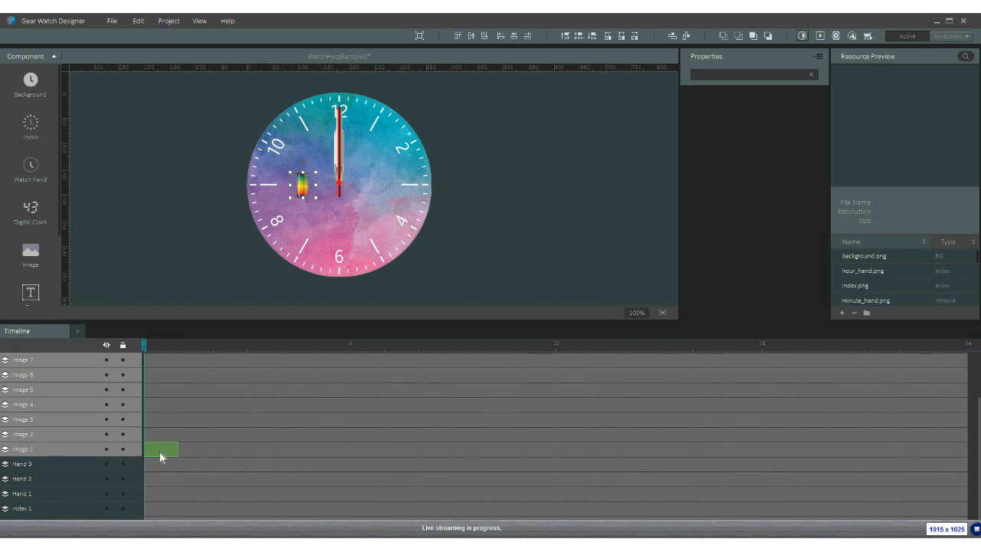
scroll(164, 380, "up", 2)
left_click(150, 375)
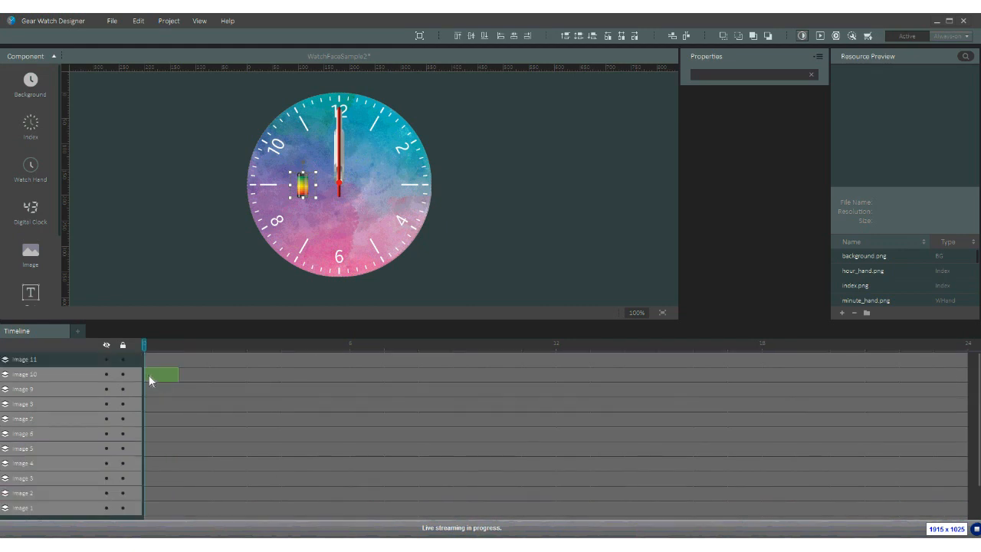
left_click_drag(164, 386, 937, 520)
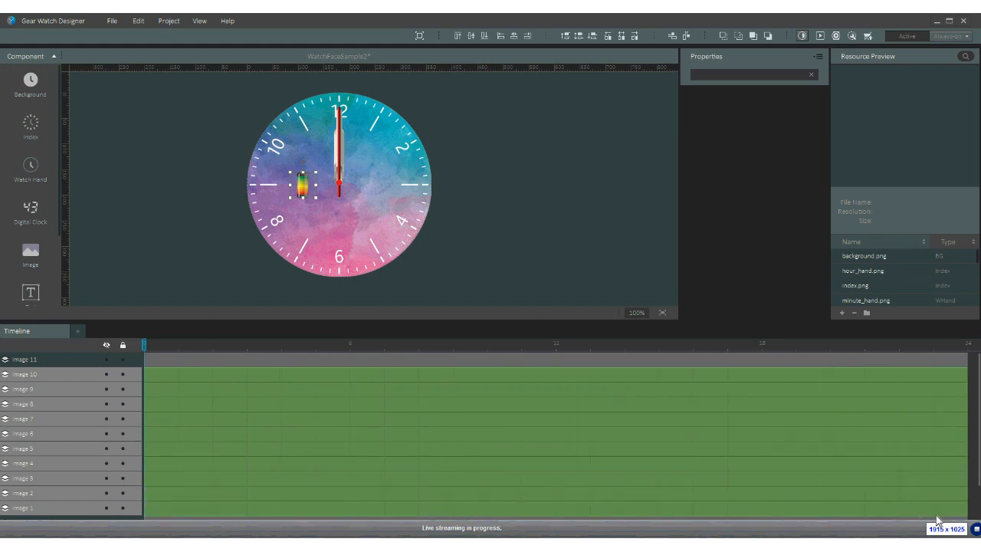
right_click(233, 430)
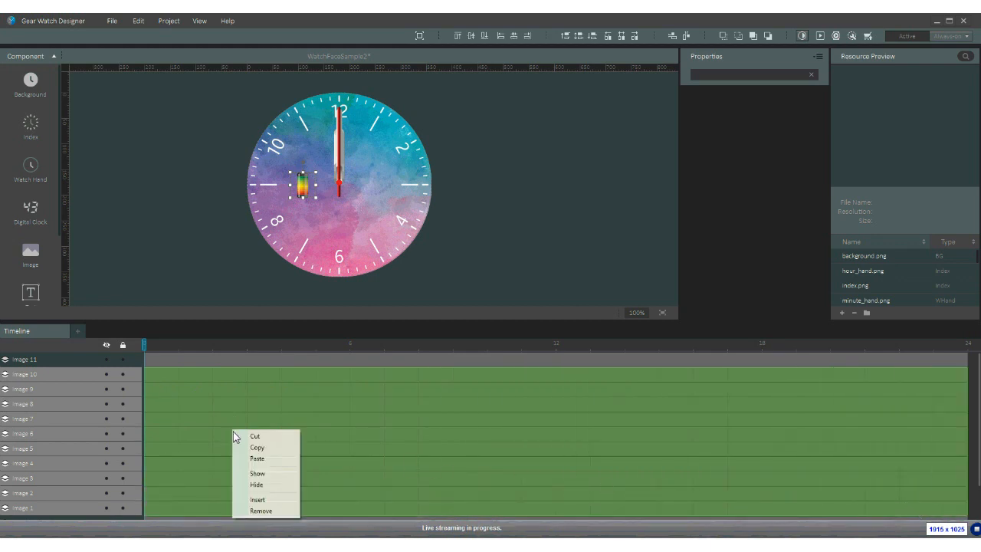
left_click(252, 485)
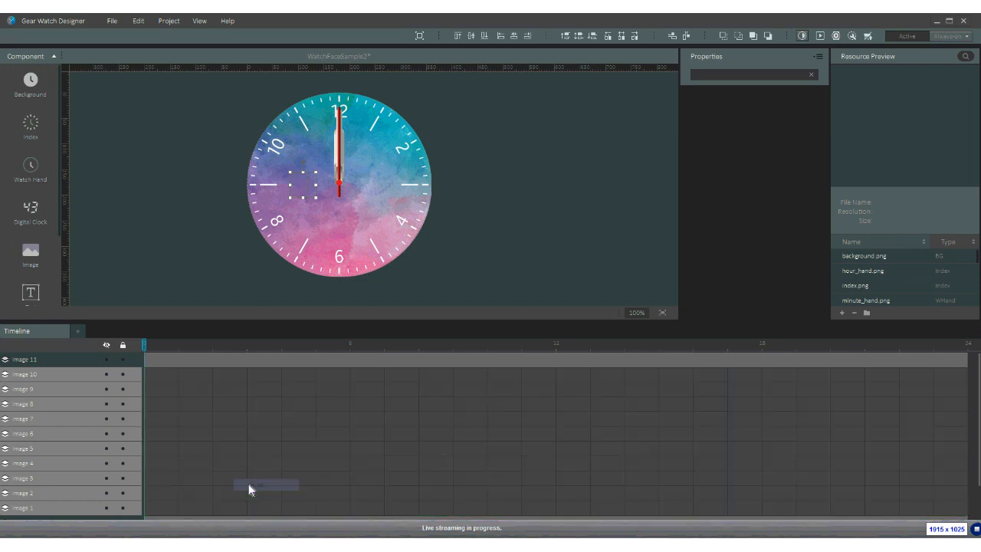
left_click(151, 376)
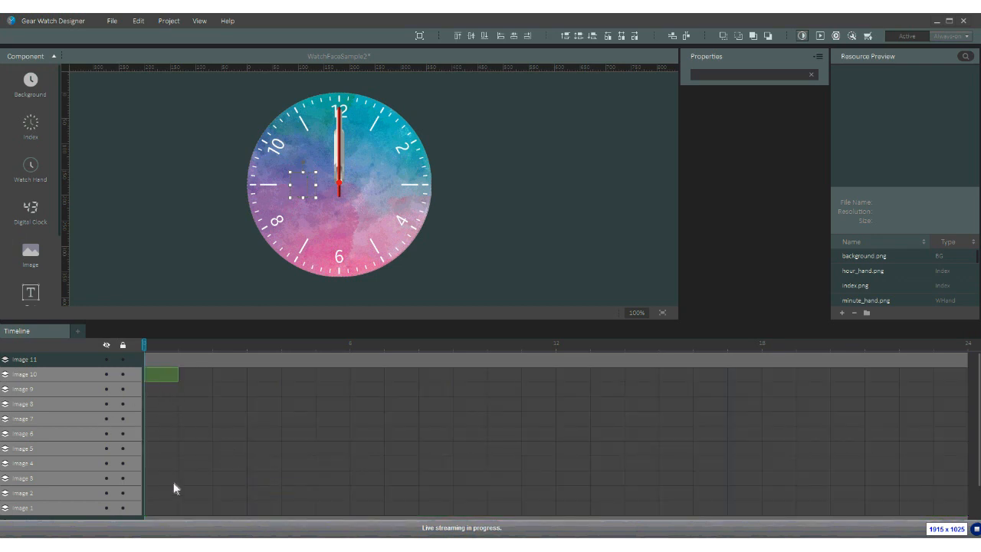
left_click(164, 508)
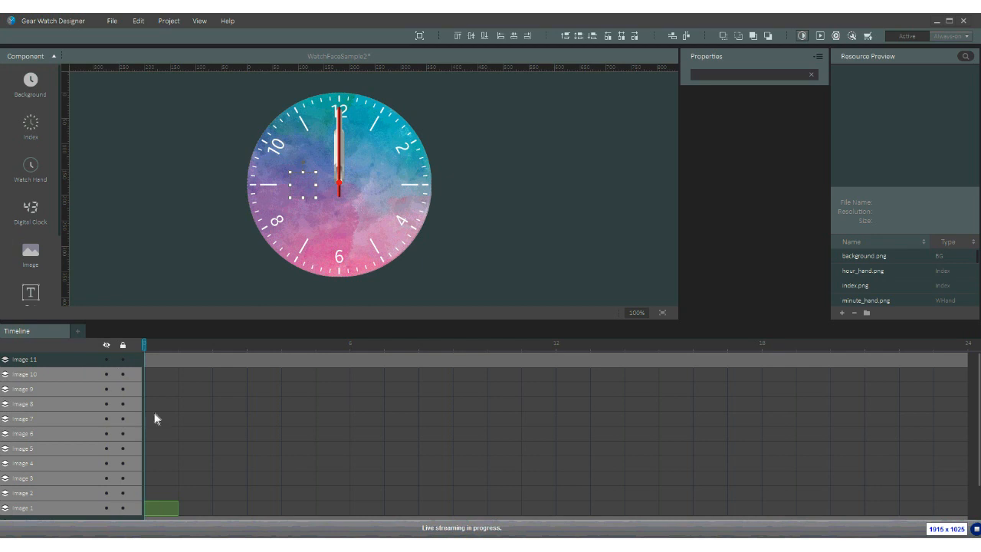
- Add a Battery % timeline and show Image 10–Image 1 across levels 0 to 100
left_click(80, 336)
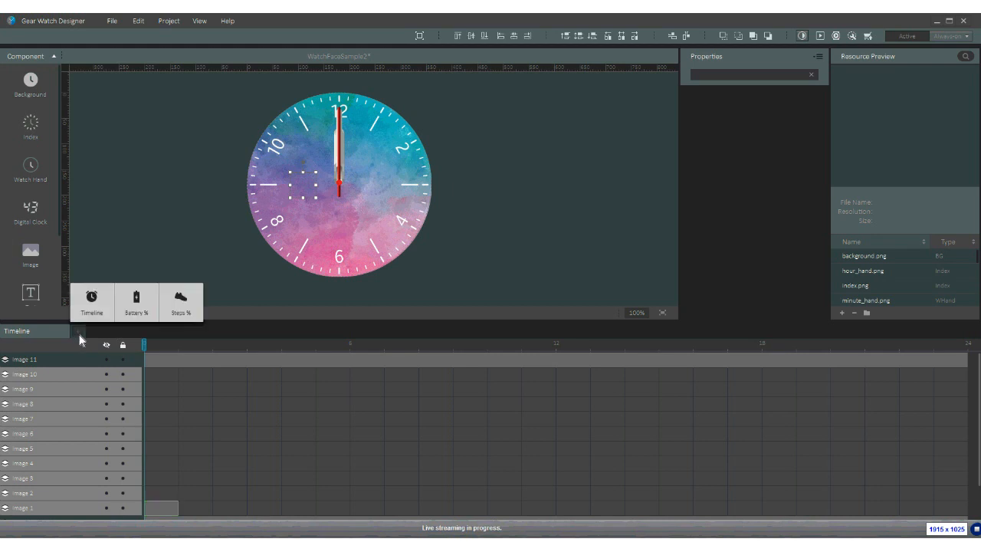
left_click(133, 303)
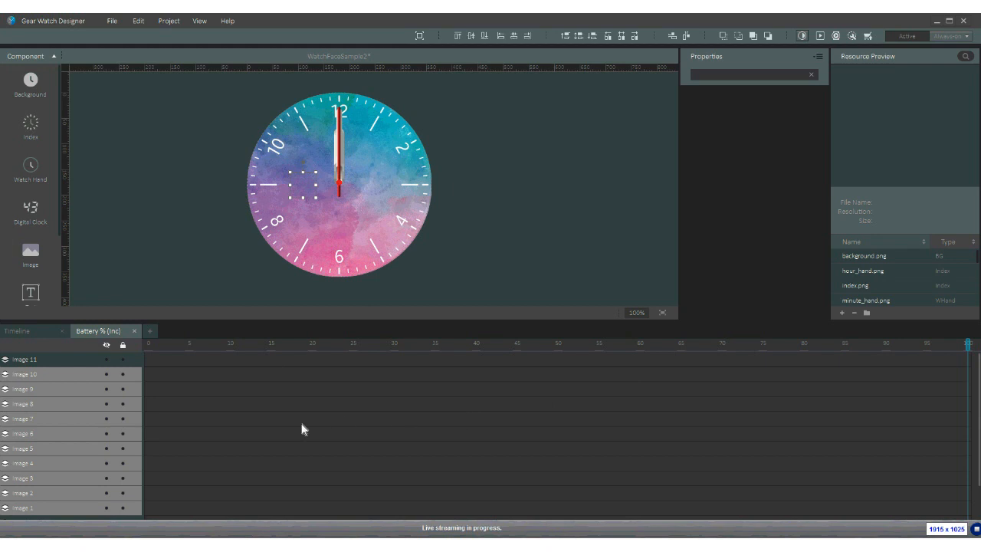
left_click(46, 374)
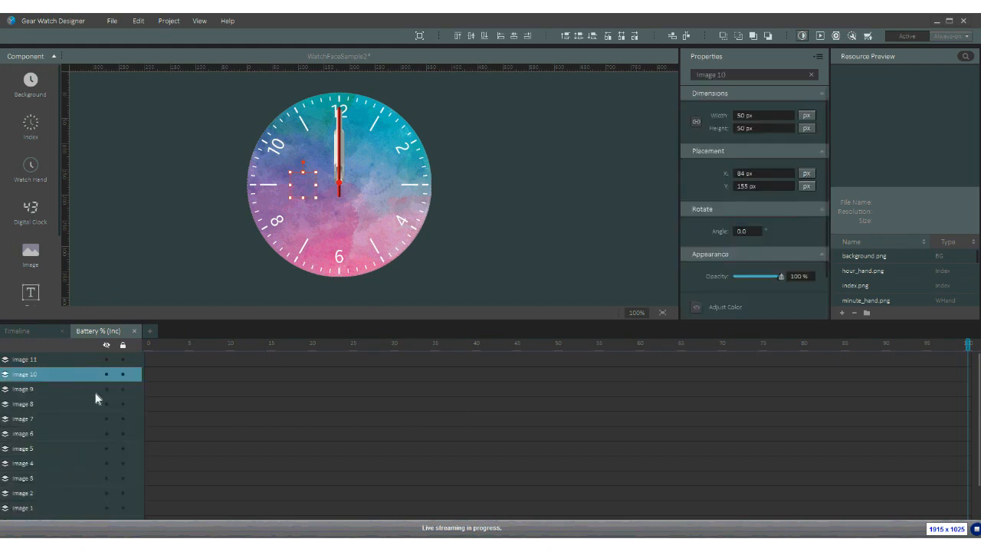
left_click(49, 509, "shift")
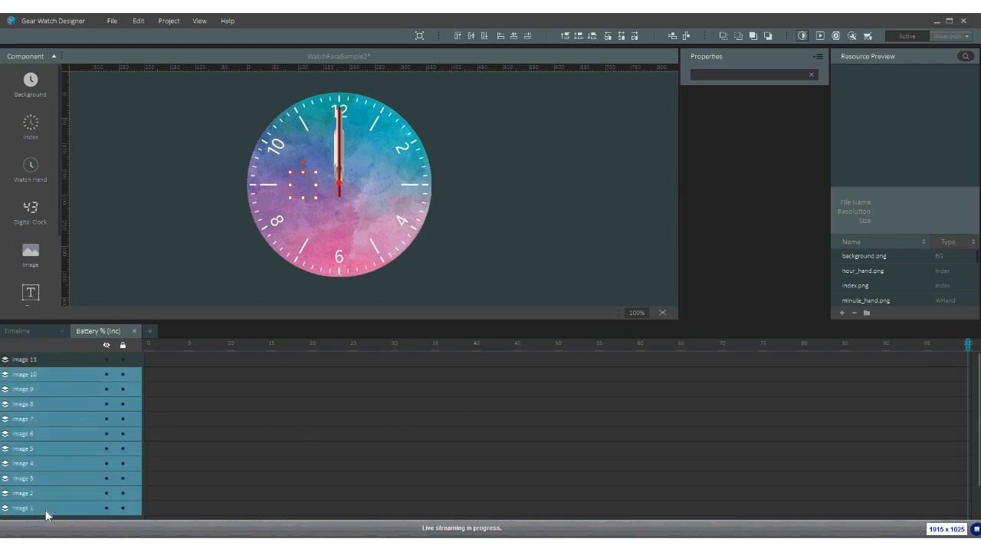
left_click(151, 374)
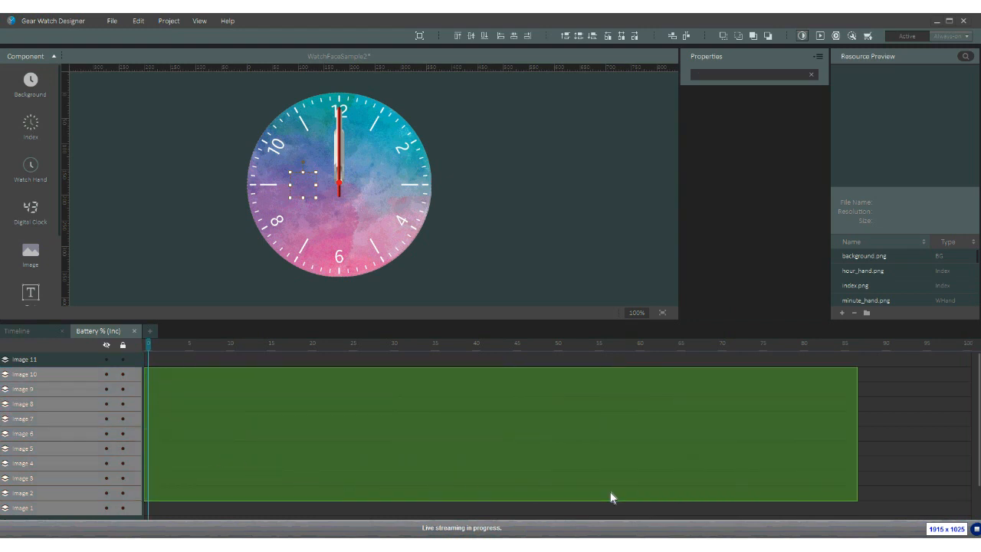
left_click_drag(764, 498, 972, 508)
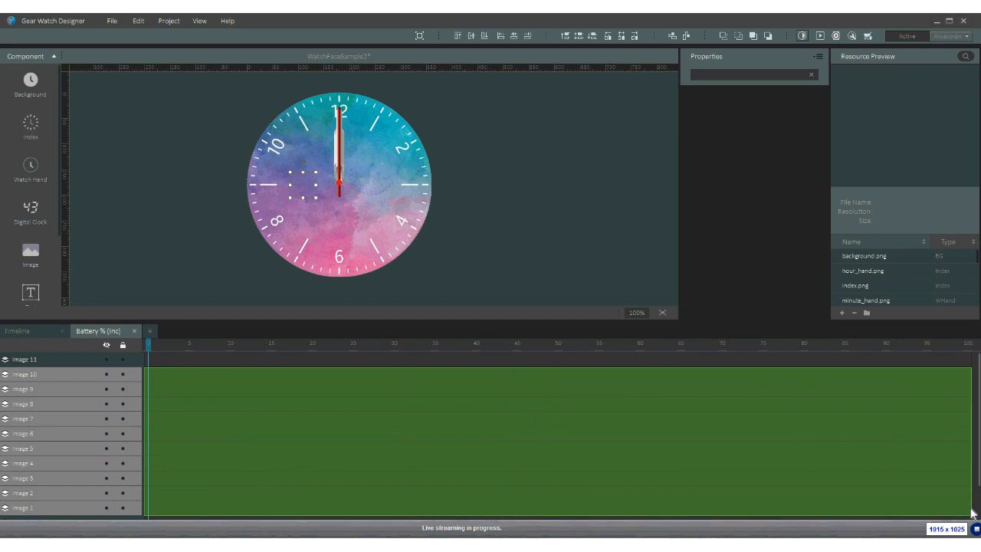
left_click(262, 410)
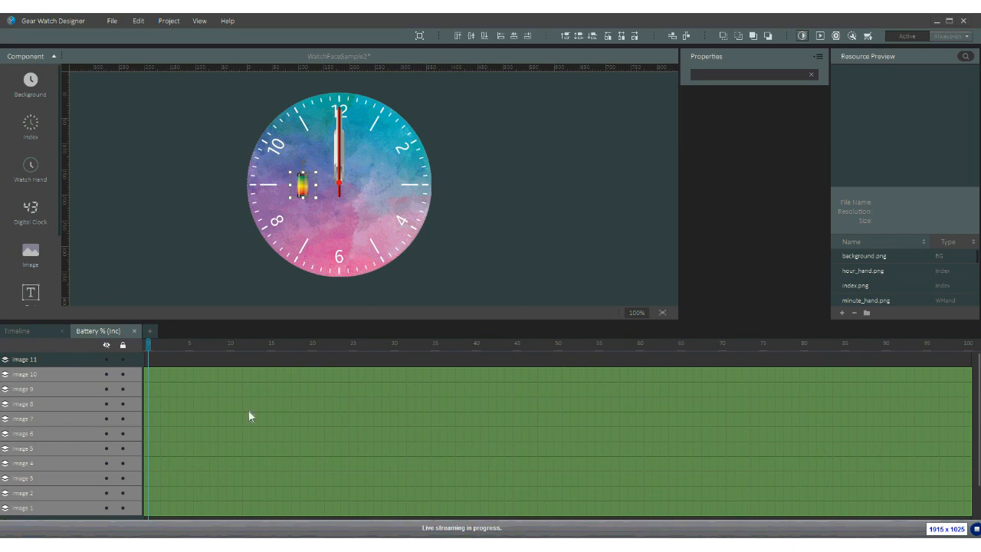
- Hide the images across the full battery range, then show Image 1 for 0–10%
right_click(226, 414)
left_click(245, 468)
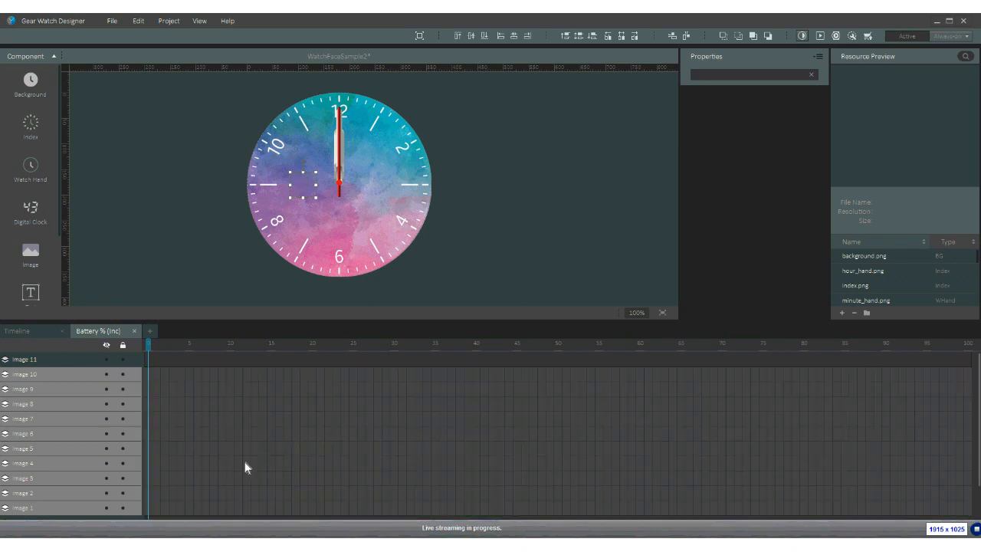
left_click(152, 511)
left_click(115, 510)
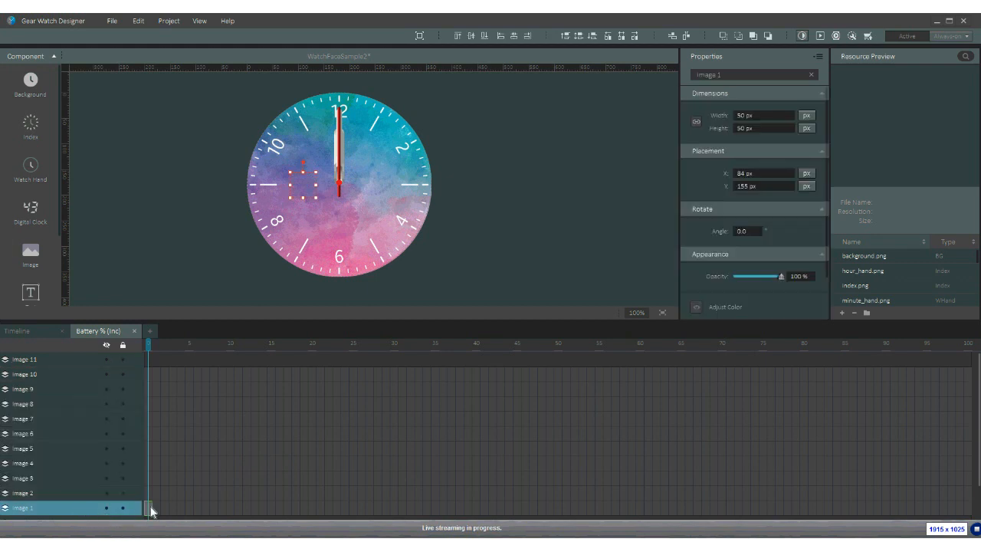
left_click(150, 511)
left_click_drag(149, 515, 231, 518)
right_click(229, 516)
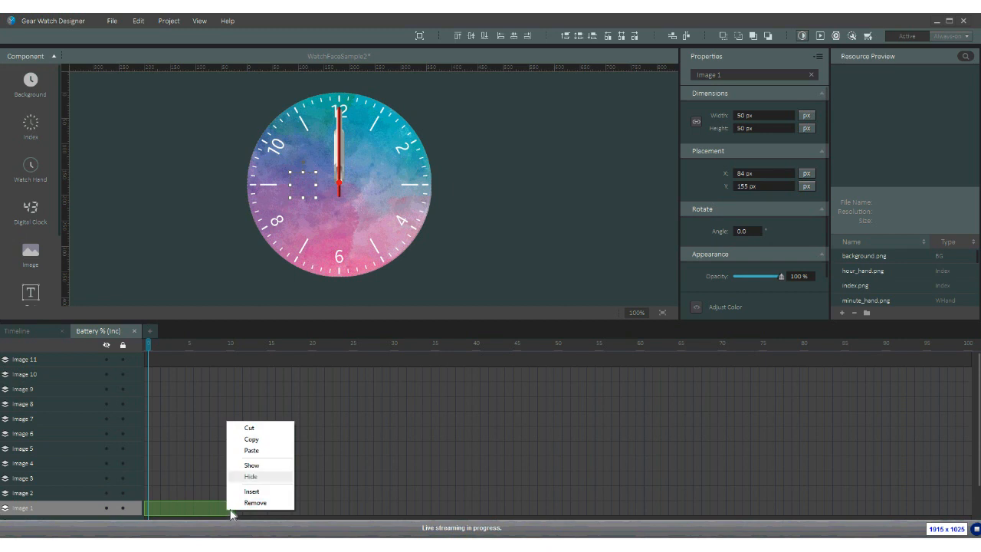
left_click(246, 475)
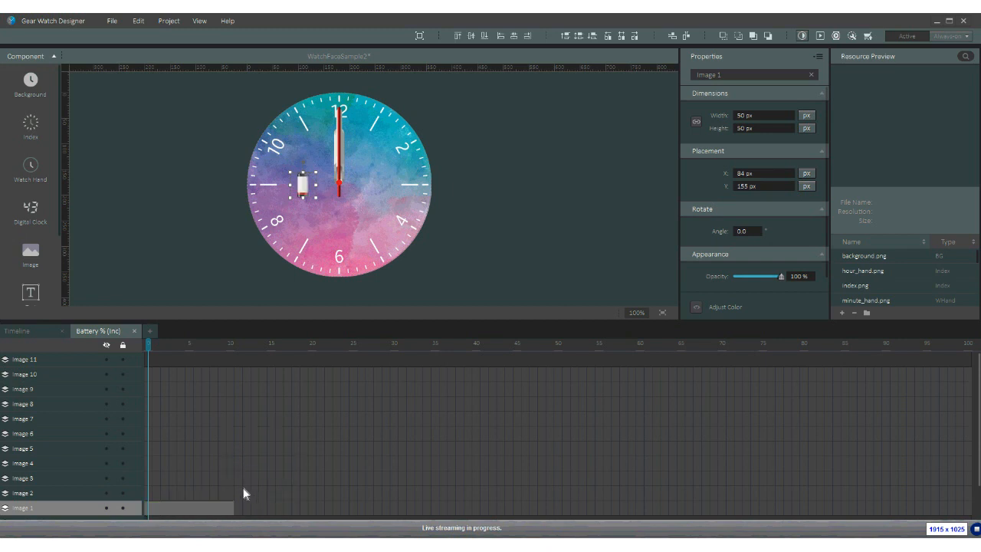
- Show Images 2–5 for the 10–20, 20–30, 30–40 and 40–50 battery spans
left_click(233, 495)
left_click_drag(232, 496, 320, 502)
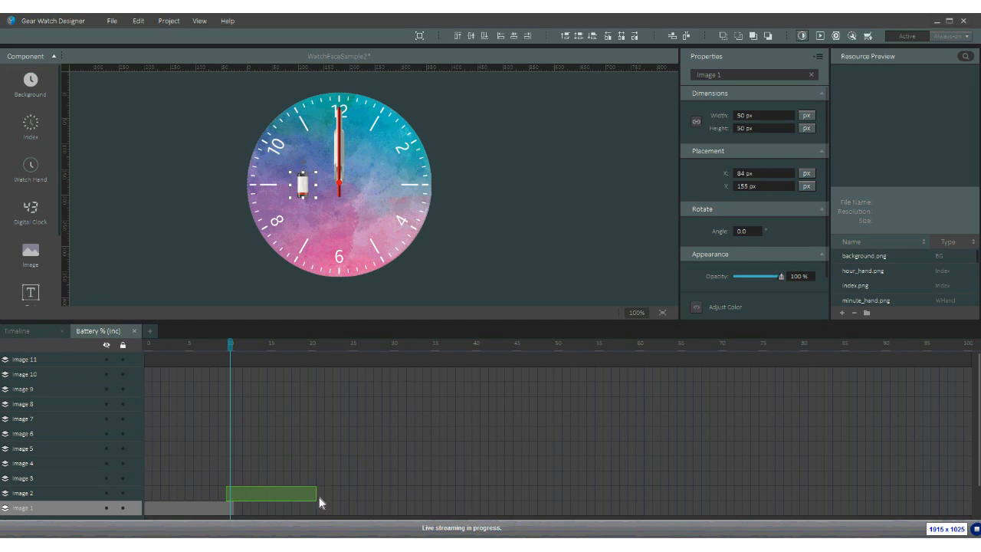
right_click(314, 497)
key("Up")
key("Up")
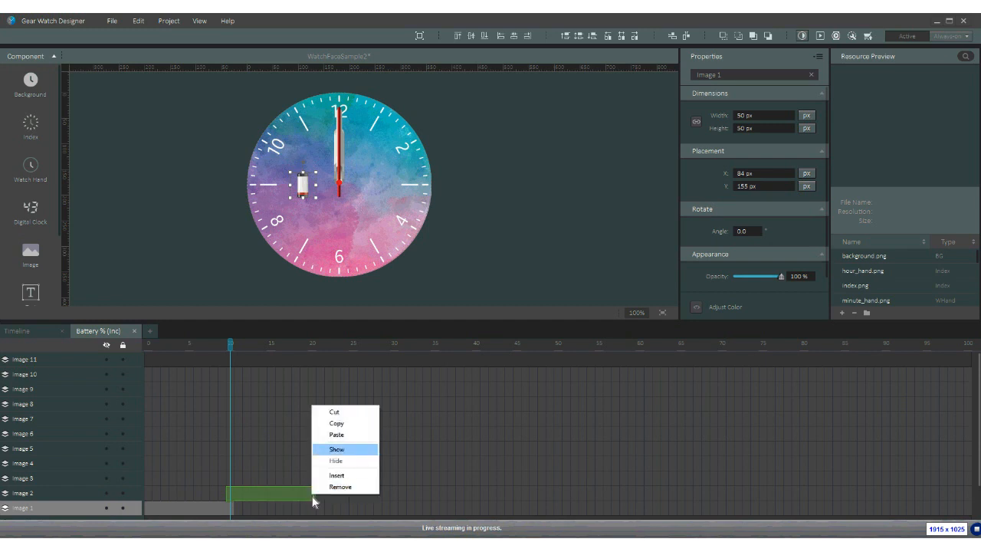
left_click(332, 450)
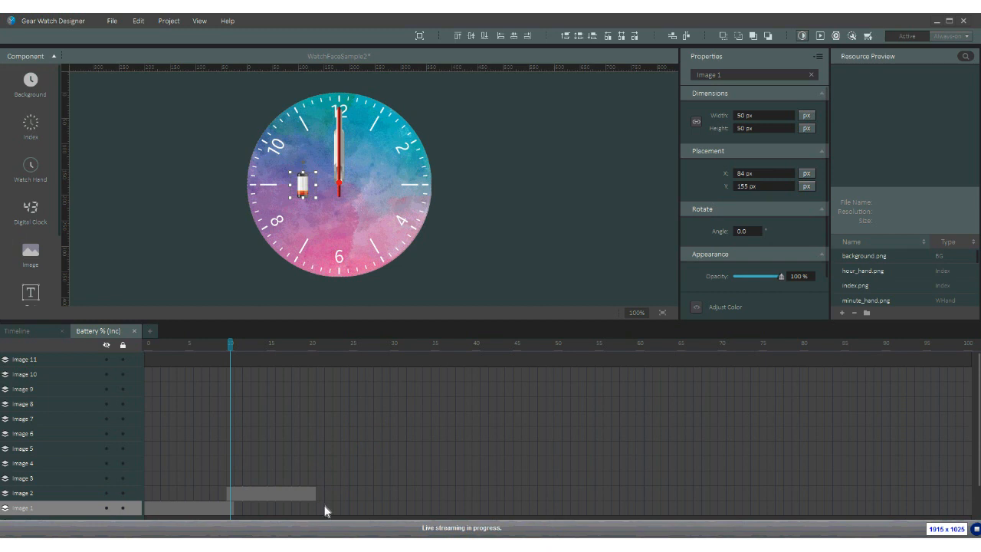
left_click_drag(315, 484, 401, 487)
right_click(402, 483)
left_click(426, 437)
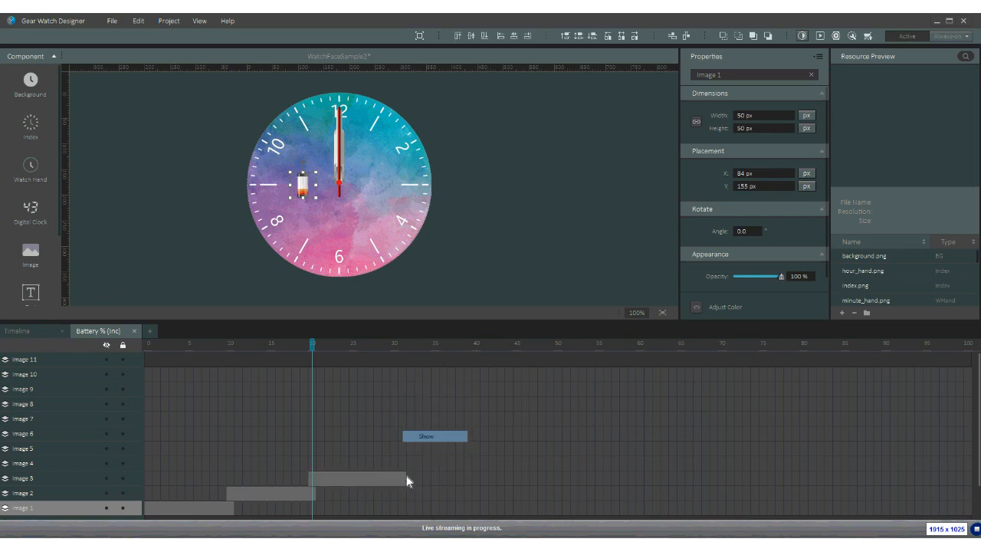
left_click_drag(406, 469, 480, 471)
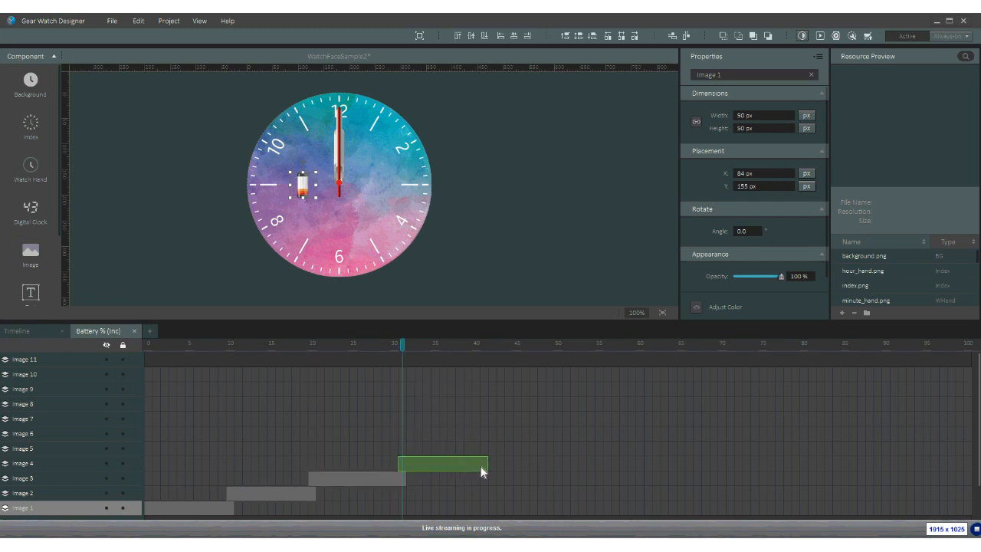
right_click(482, 464)
left_click(506, 416)
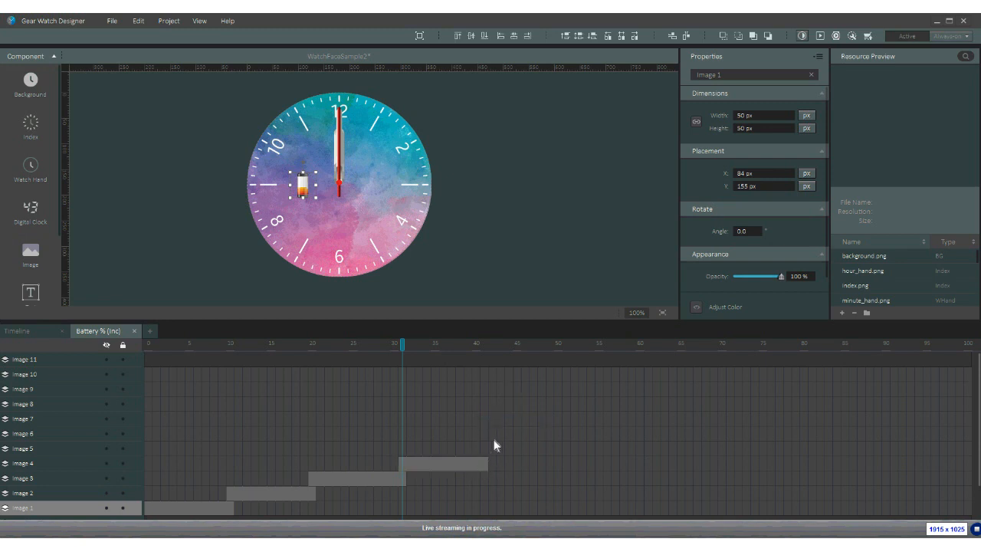
left_click_drag(487, 450, 561, 450)
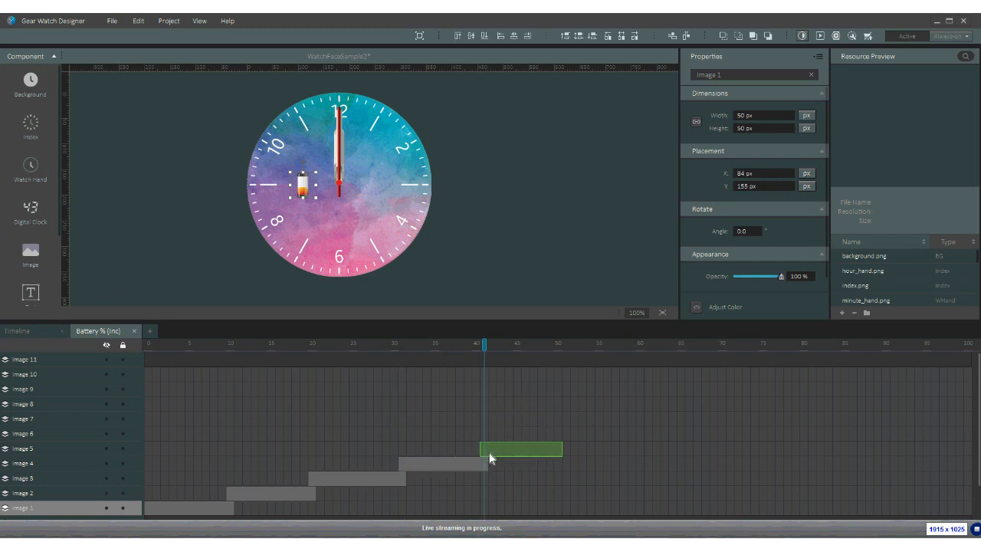
right_click(559, 448)
left_click(584, 490)
- Show Image 6 for 50–60 and Image 7 for 60–70 battery
left_click_drag(558, 434, 652, 434)
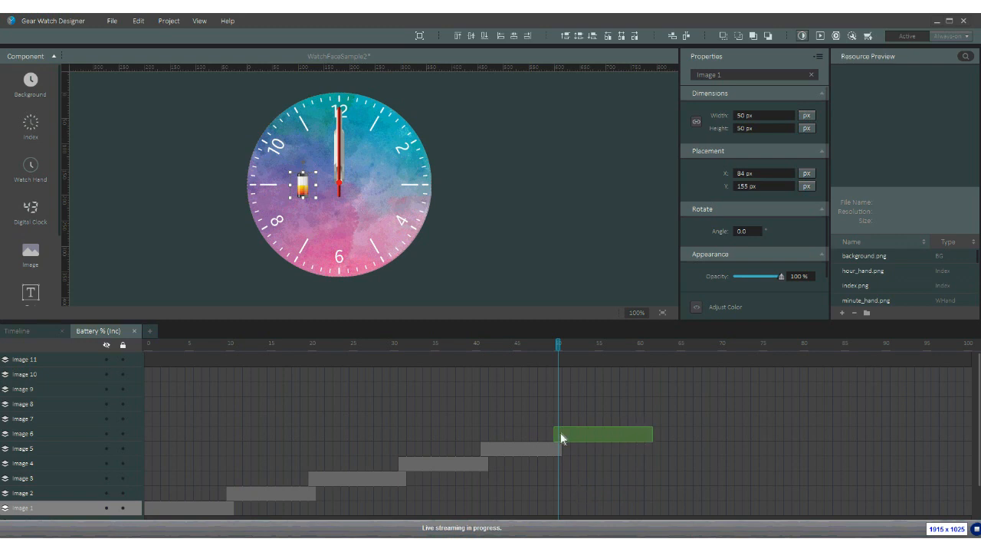
right_click(646, 437)
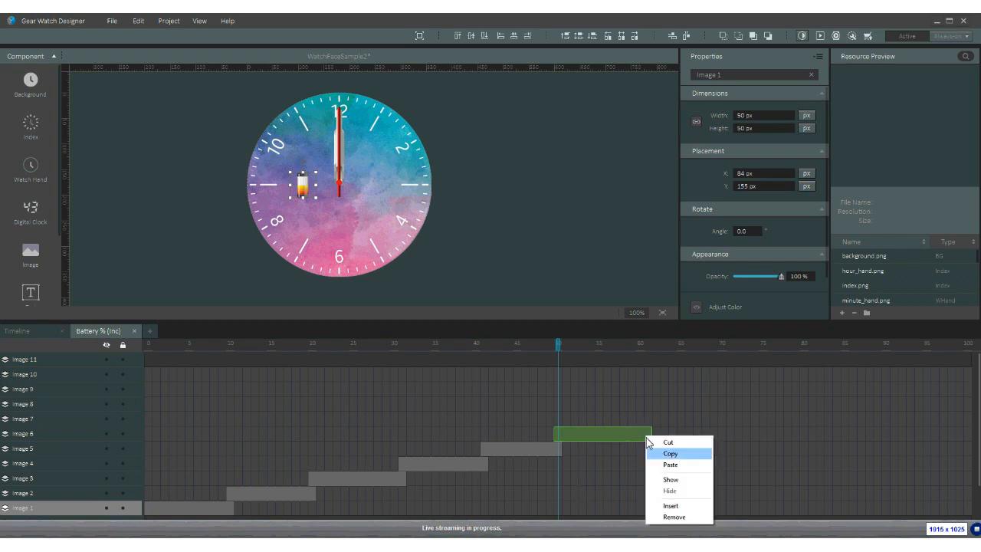
left_click(670, 479)
left_click(662, 464)
mouse_move(685, 434)
left_mouse_down()
mouse_move(702, 421)
mouse_move(732, 419)
left_mouse_up()
right_click(729, 418)
key("Down")
key("Down")
key("Down")
key("Return")
- Show Images 8, 9 and 10 for the 70–80, 80–90 and 90–100 spans, then deselect
left_click_drag(730, 404, 813, 404)
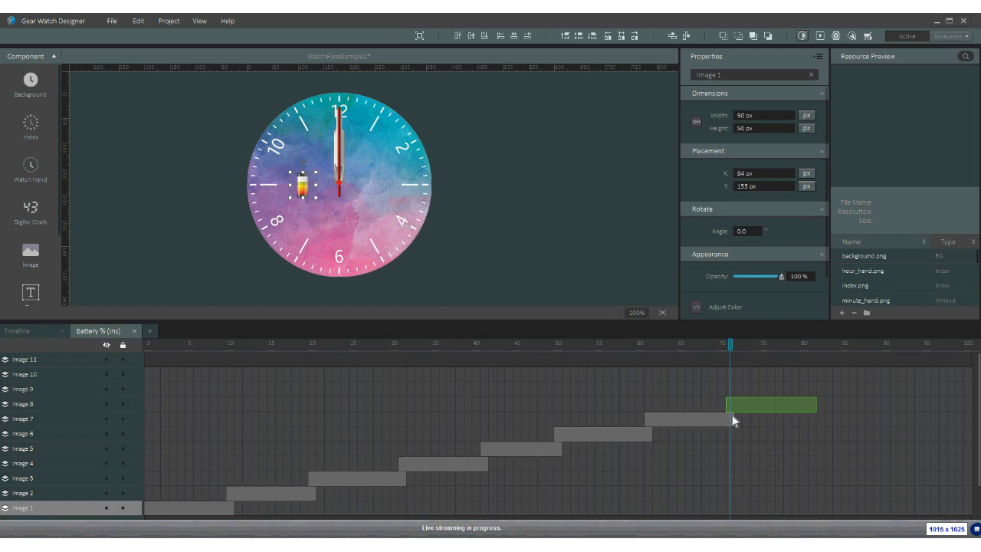
right_click(814, 406)
key("Down")
key("Down")
key("Down")
key("Return")
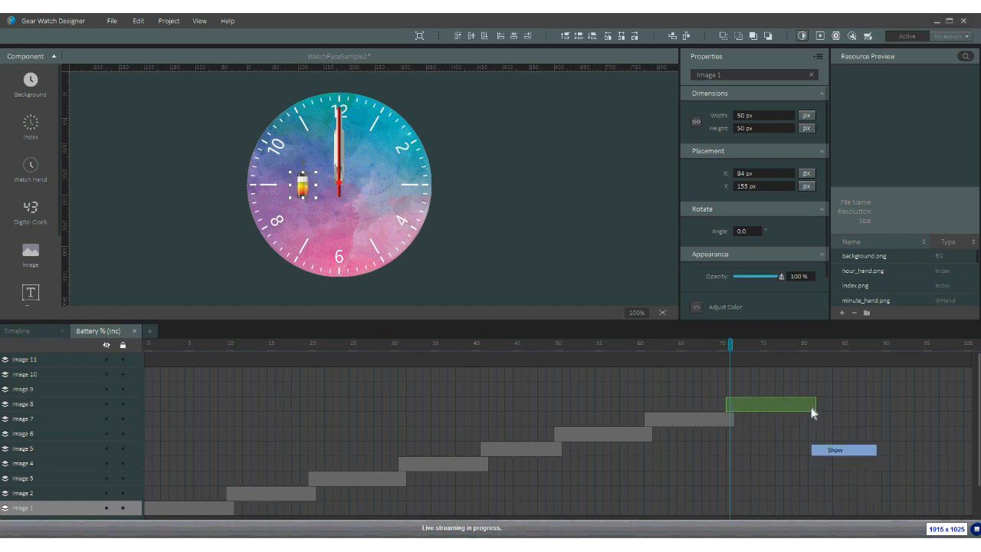
left_click_drag(812, 390, 888, 390)
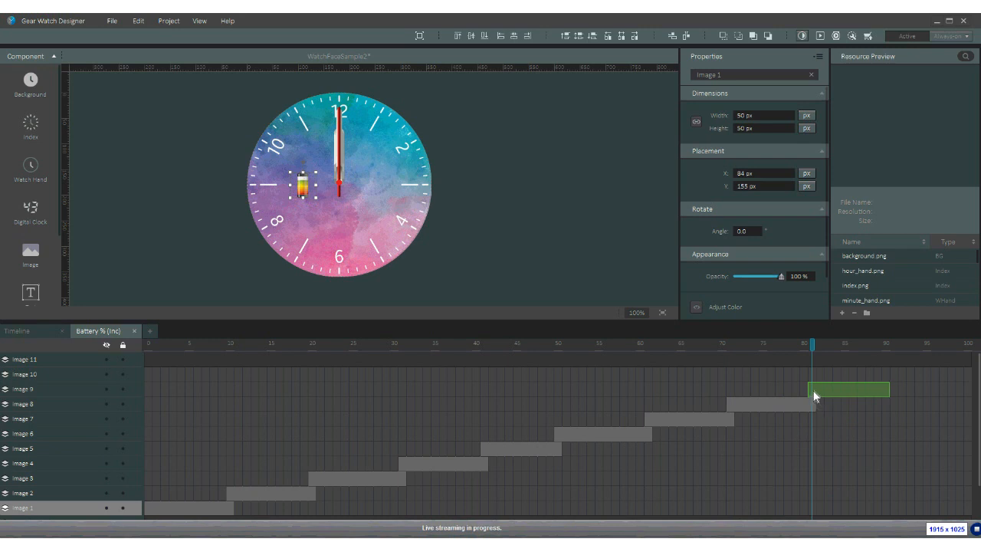
right_click(887, 392)
key("Down")
key("Down")
key("Down")
key("Return")
left_click(887, 376)
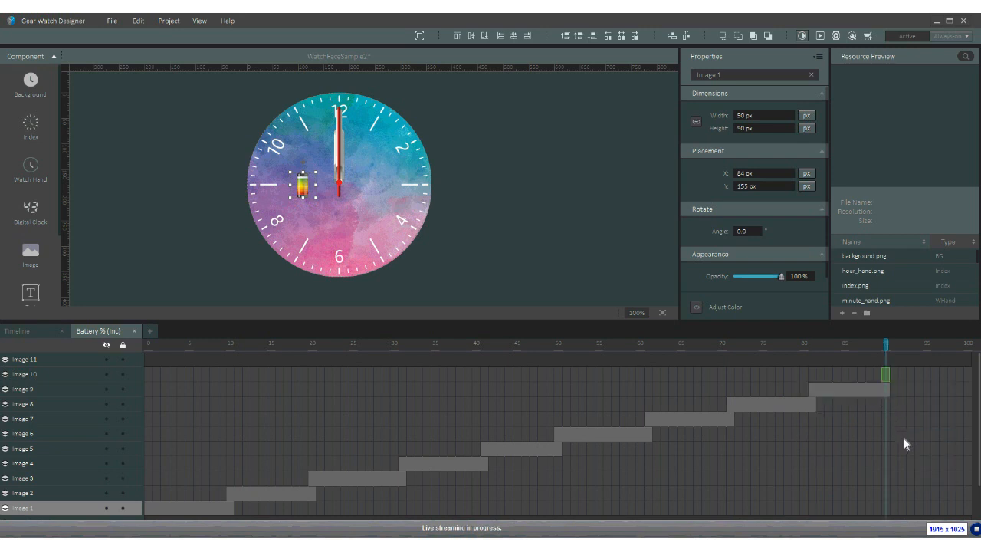
left_click_drag(886, 375, 968, 375)
right_click(914, 373)
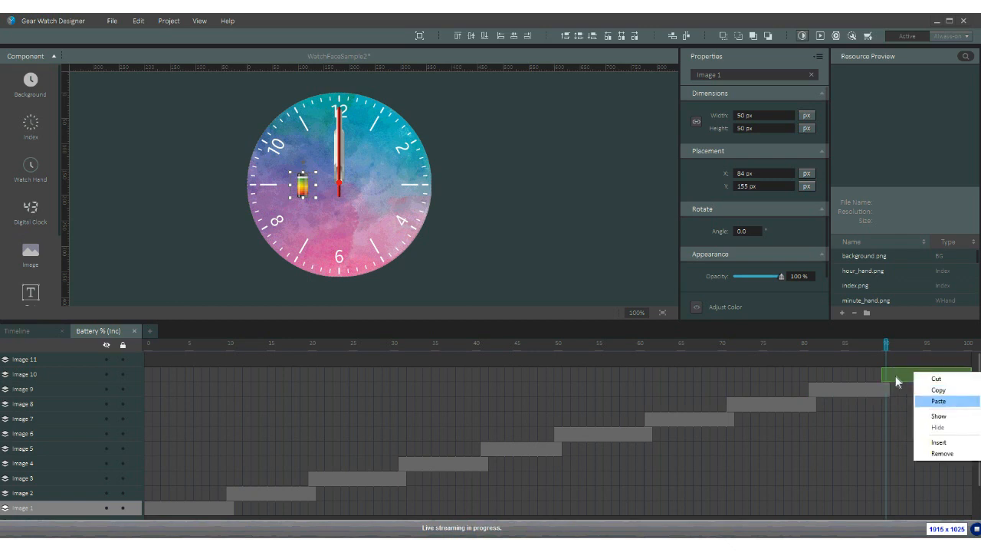
left_click(938, 416)
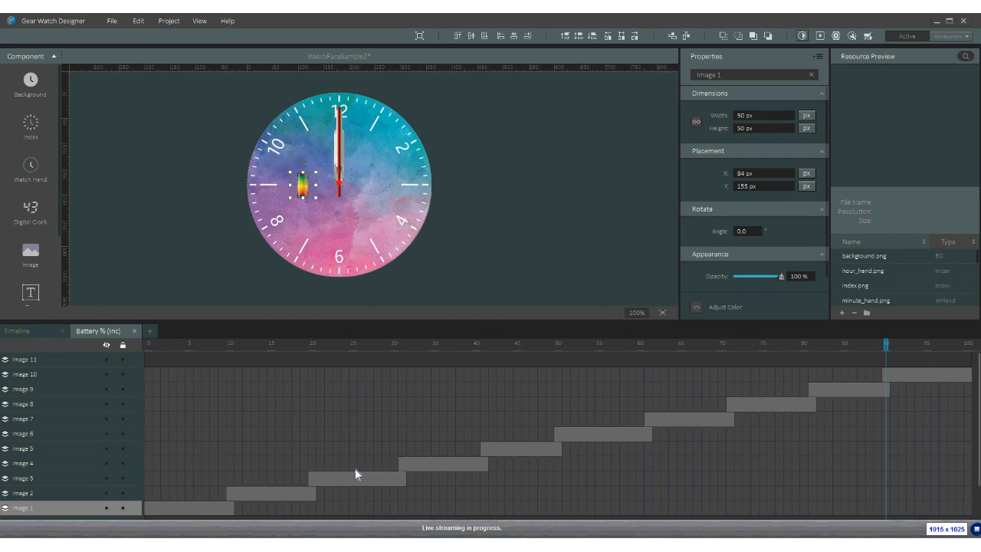
left_click(321, 463)
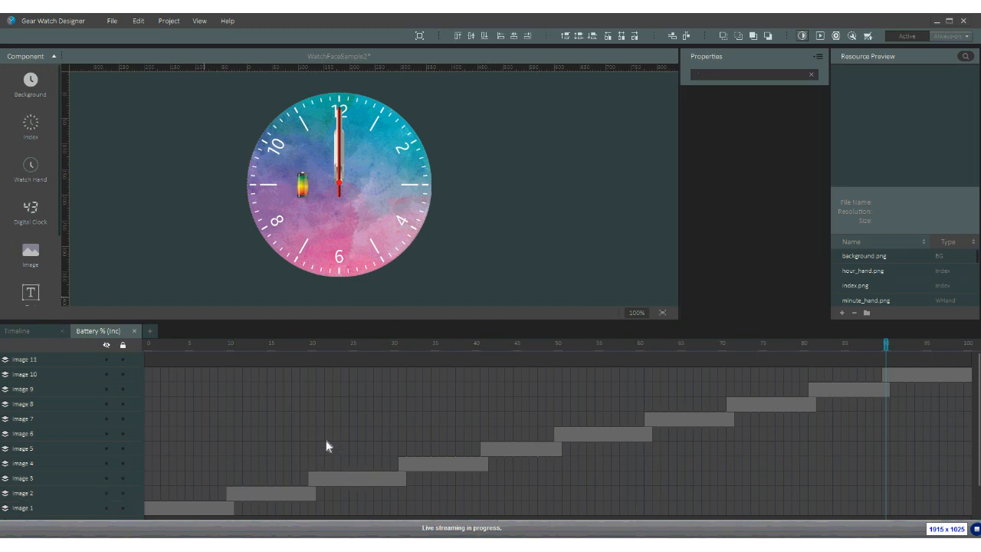
- Save, run the preview with a lowered simulated battery level, then close it
key("ctrl+s")
key("F8")
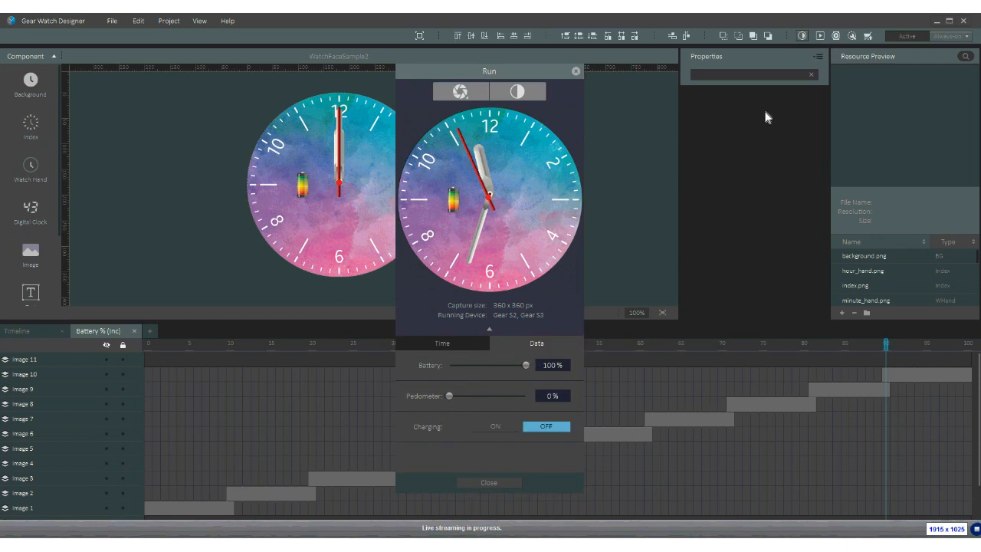
left_click_drag(526, 365, 463, 367)
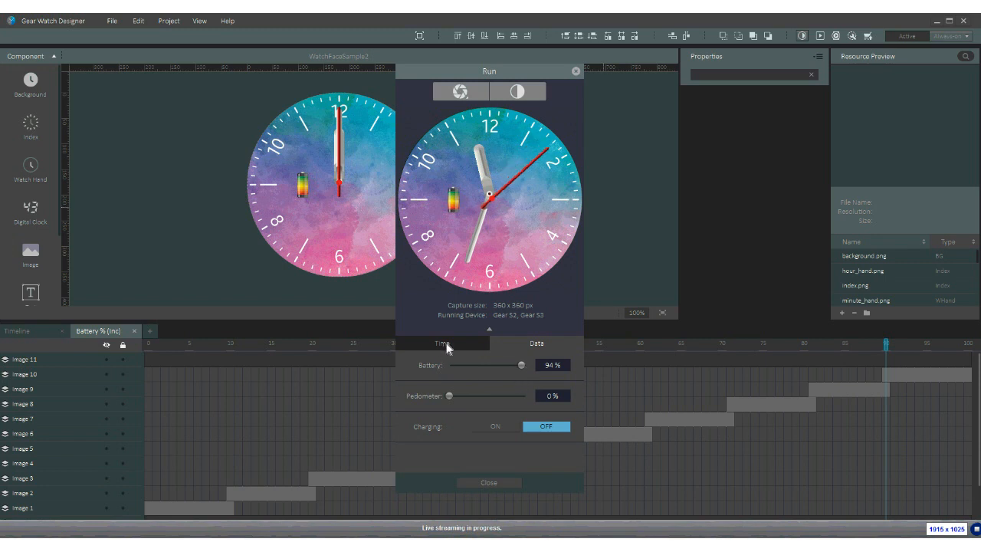
key("Escape")
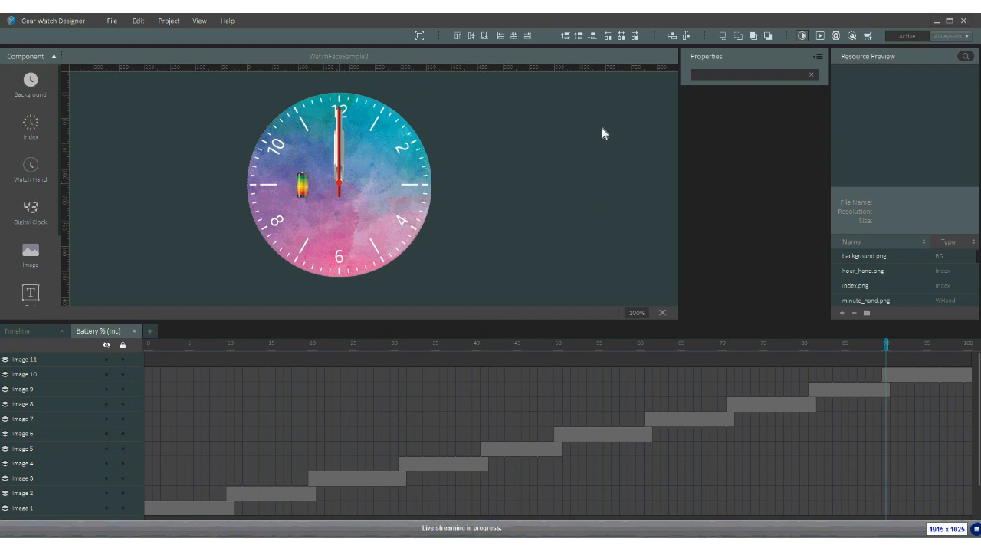
- Nudge the red second hand up 2 px, save, and preview again
key("Up")
key("Up")
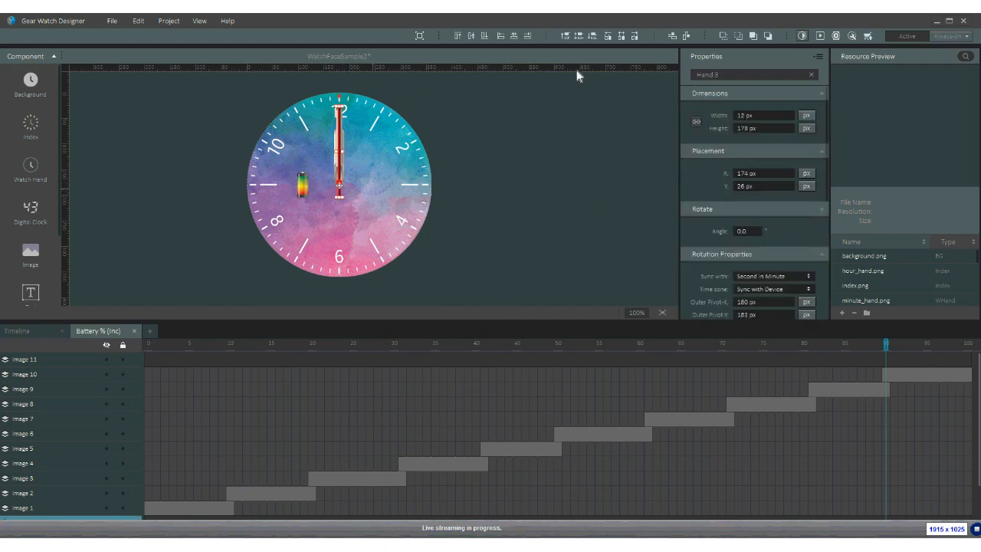
key("ctrl+s")
key("F5")
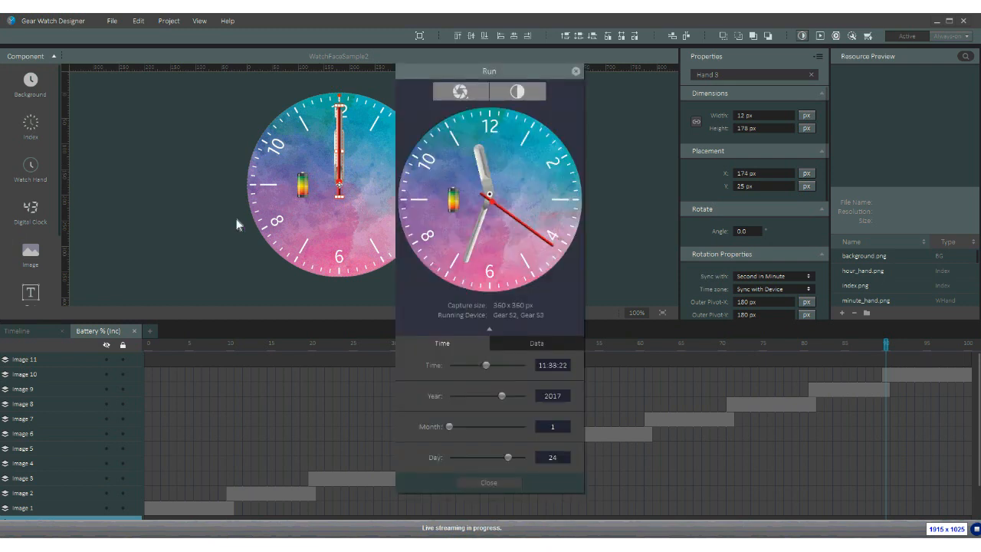
- Close the Run preview, test-rotate Hand 3, undo its pivot move, and select Index 1
left_click(821, 37)
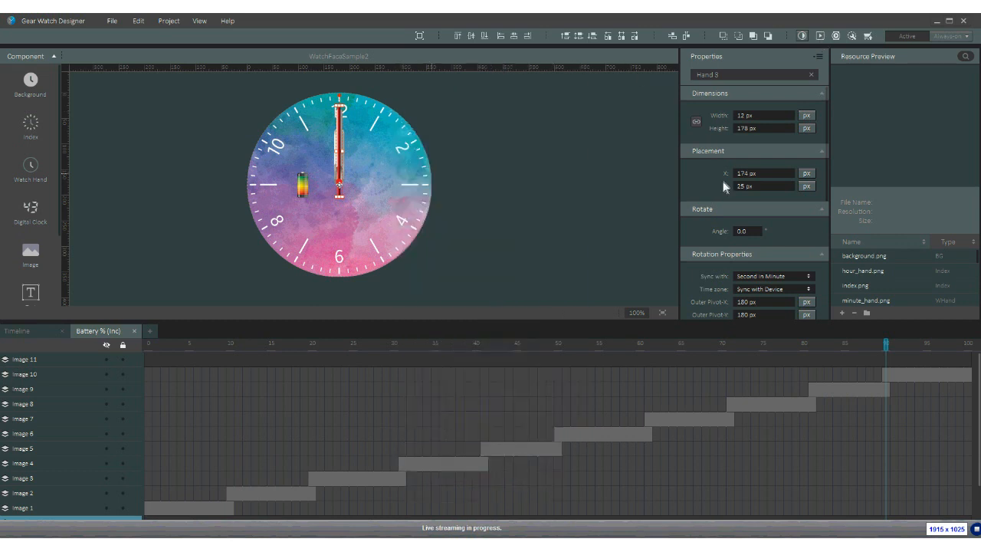
left_click_drag(568, 258, 574, 78)
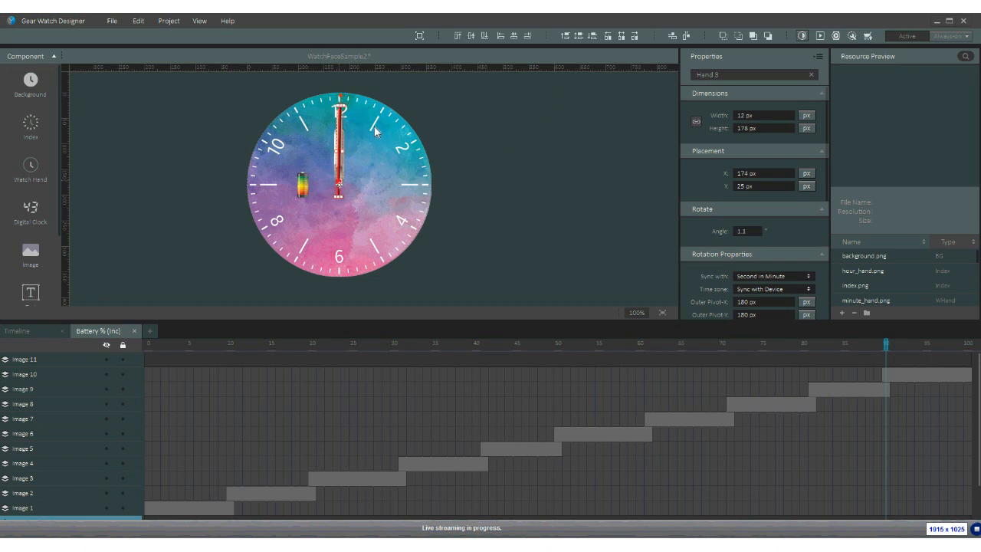
left_click_drag(342, 105, 339, 102)
key("ctrl+z")
left_click(372, 179)
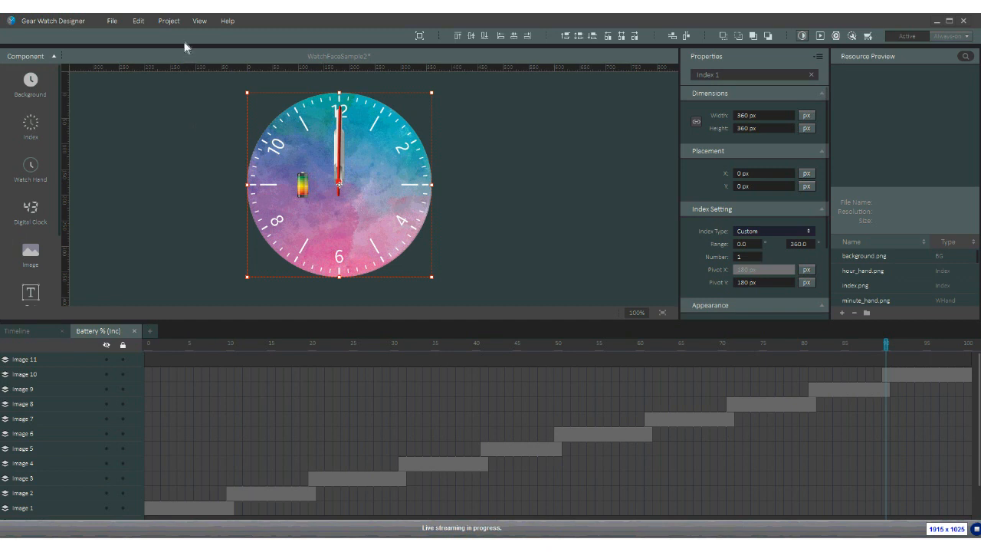
- Add a Low-bit color always-on state from the Project menu and confirm Yes
left_click(168, 23)
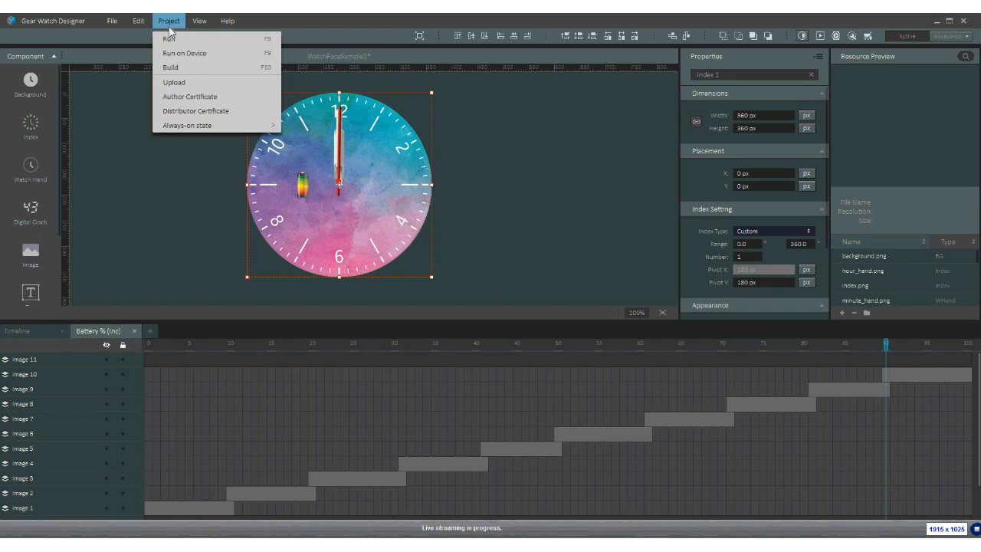
mouse_move(182, 128)
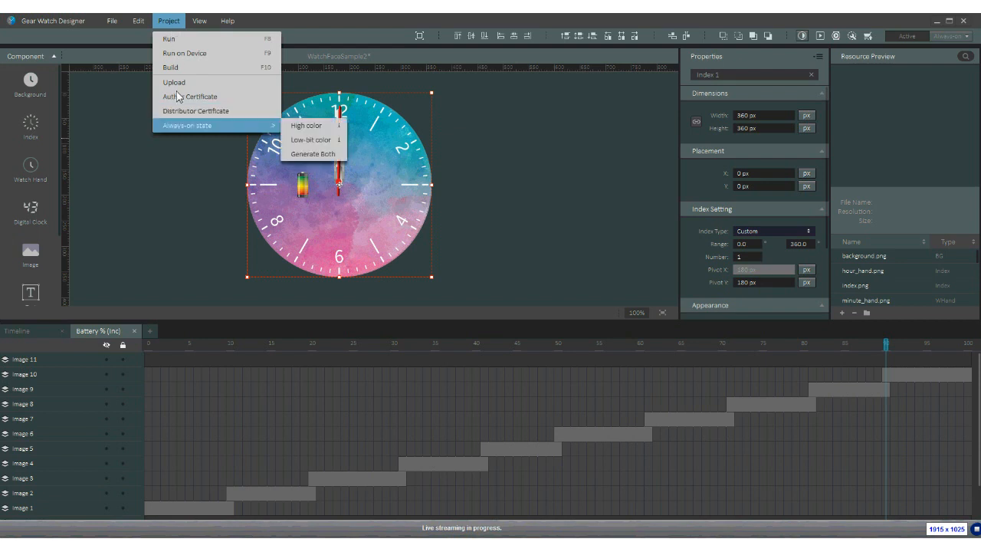
left_click(298, 144)
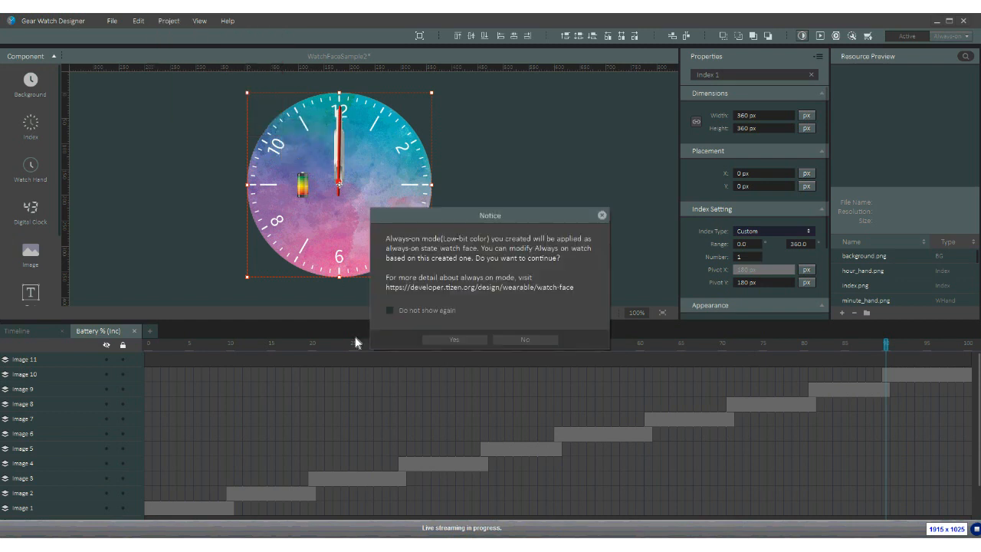
left_click(455, 340)
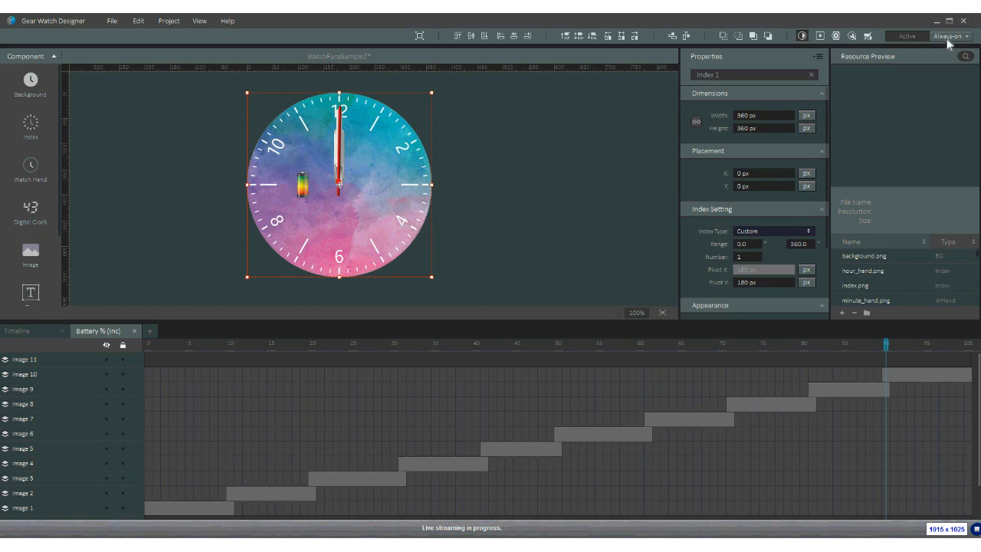
- Set the always-on face background to the dark grey ch_bg_d_04 image
left_click(368, 206)
left_click(35, 86)
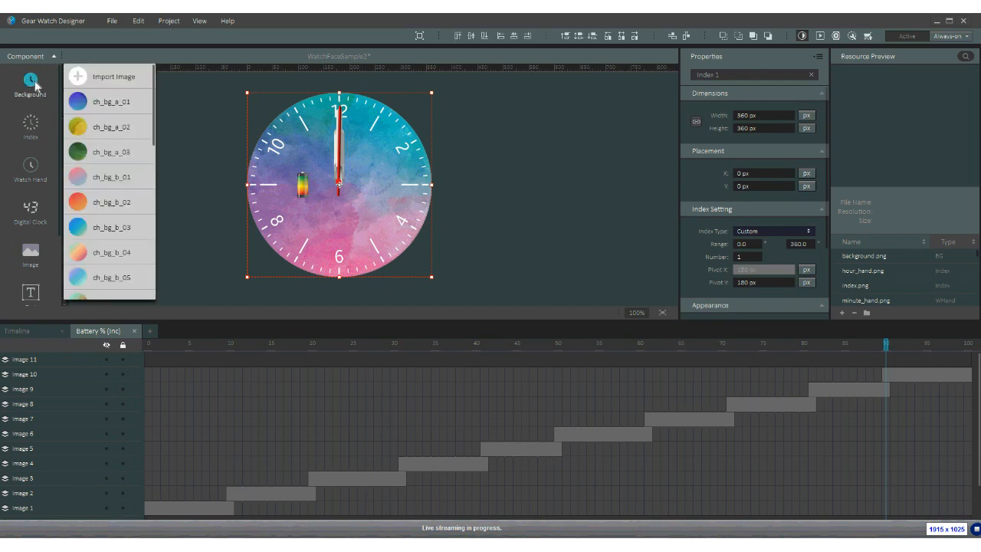
scroll(111, 236, "down", 1)
scroll(112, 245, "down", 3)
scroll(113, 246, "down", 3)
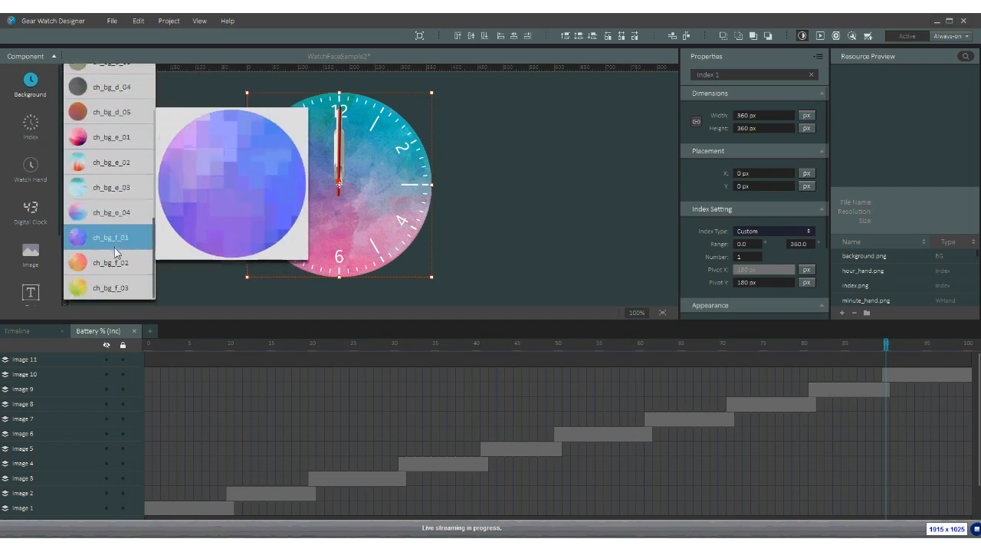
scroll(114, 248, "up", 2)
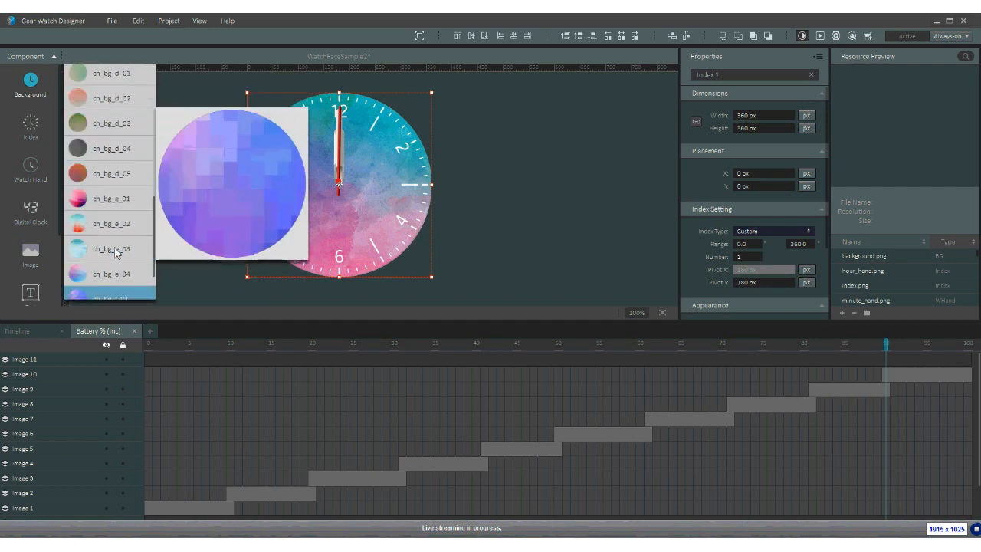
scroll(107, 154, "up", 2)
left_click(104, 148)
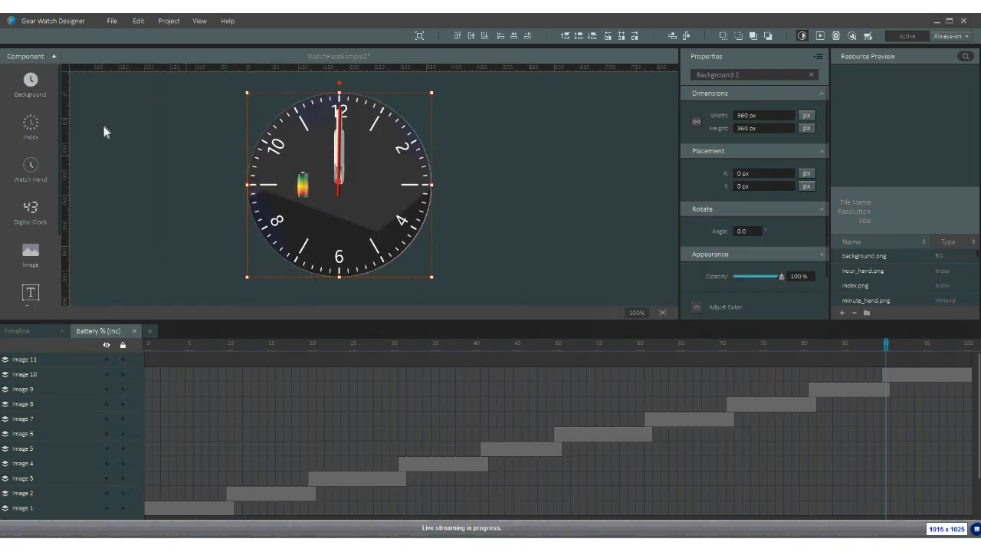
left_click(316, 205)
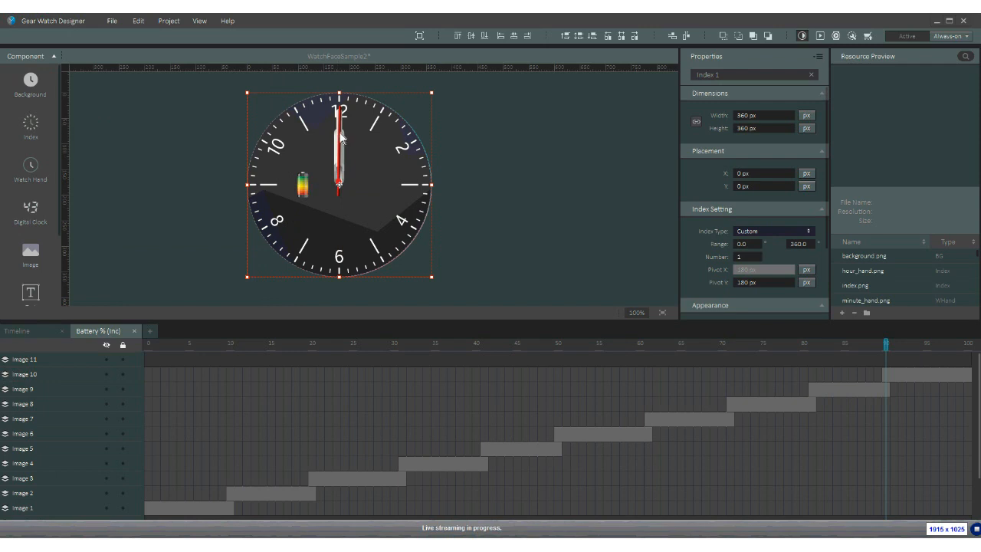
- Delete the Hand 3 red second-hand layer
scroll(60, 423, "down", 2)
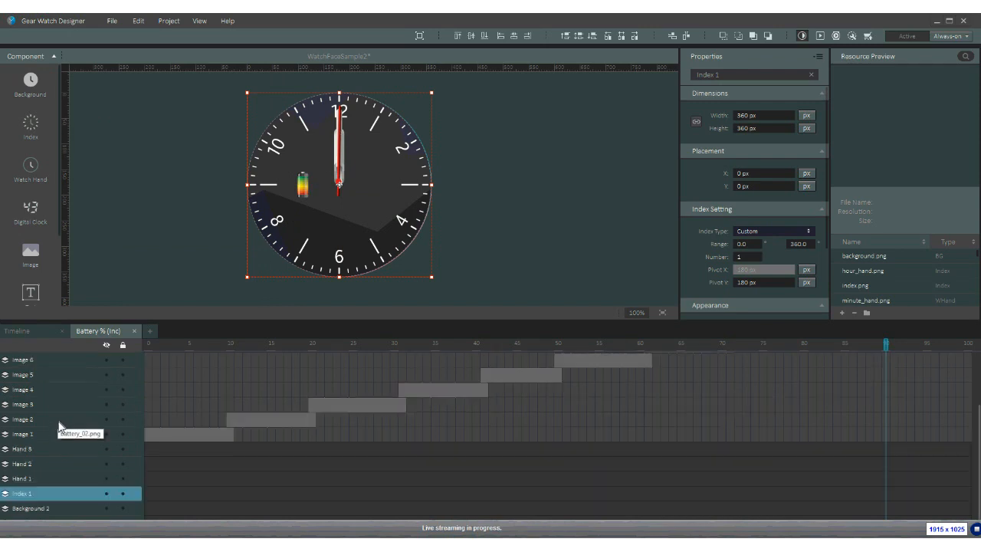
left_click(21, 466)
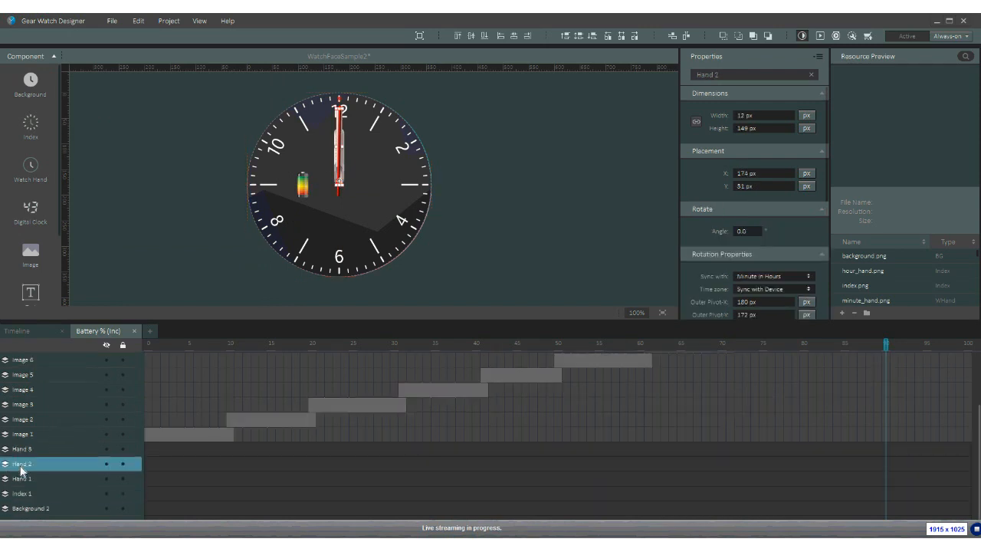
left_click(28, 451)
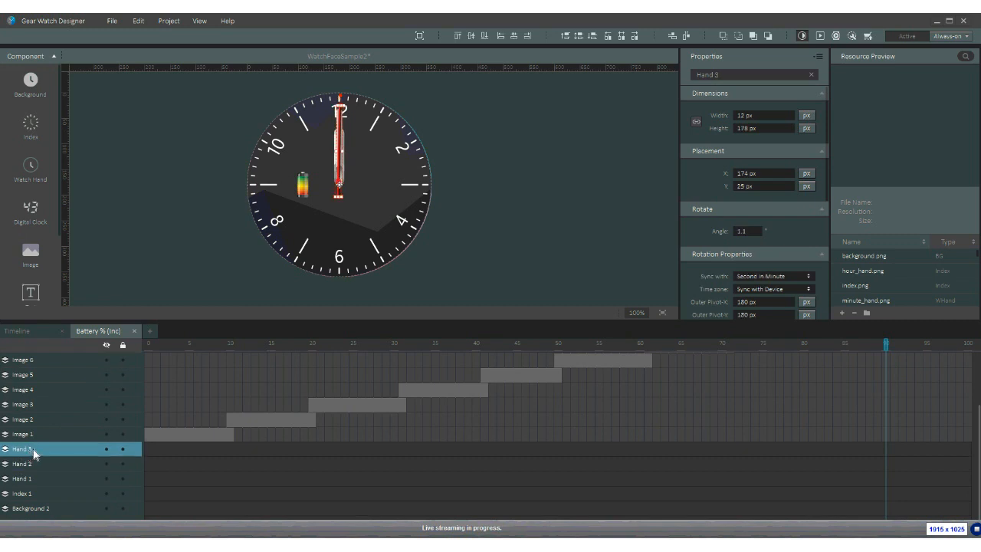
key("Delete")
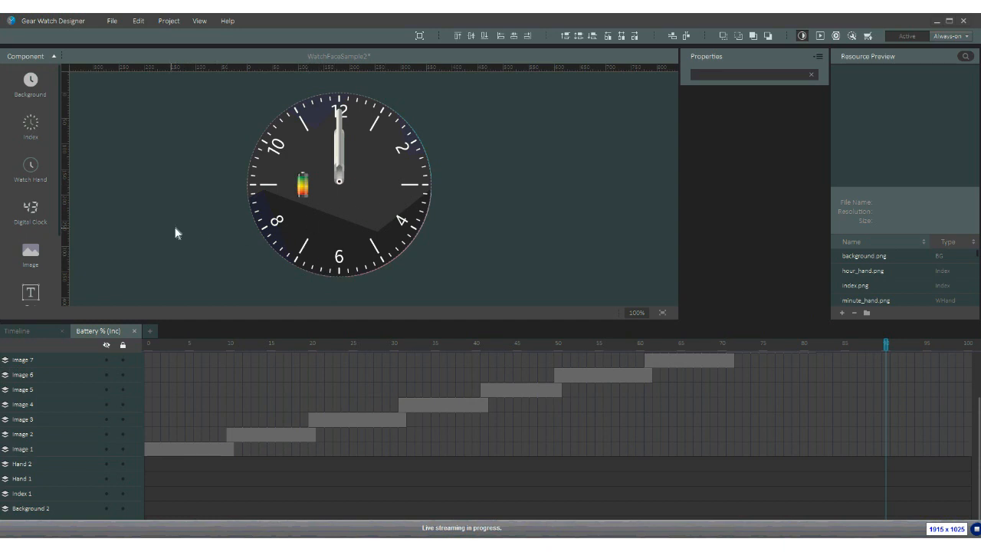
- Delete battery layers Image 1 through Image 10 and save the project
left_click(303, 190)
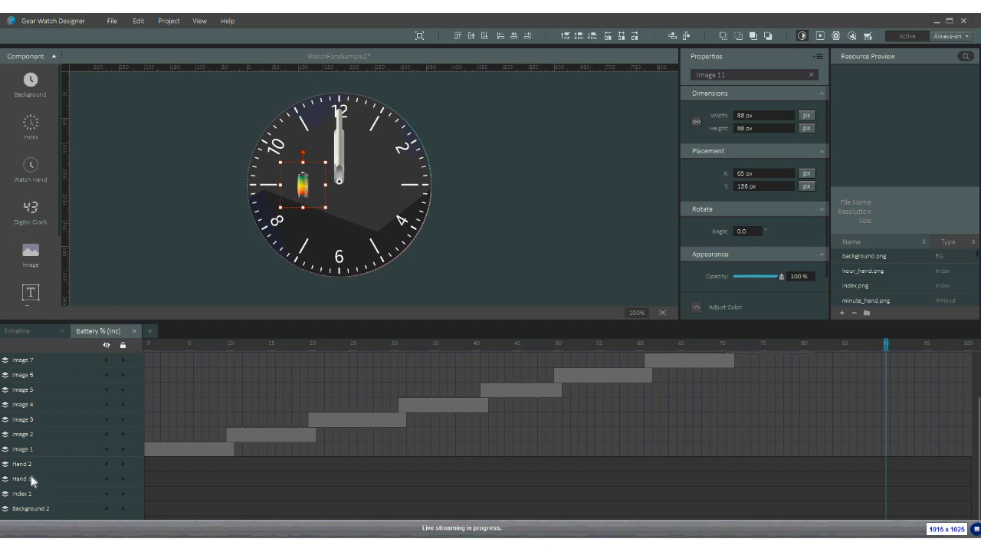
left_click(34, 450)
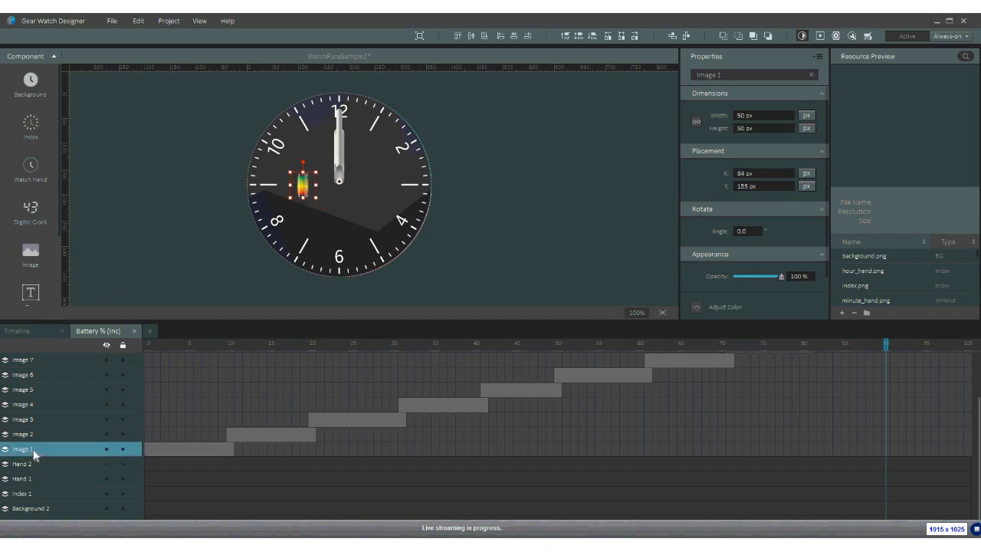
scroll(42, 410, "up", 2)
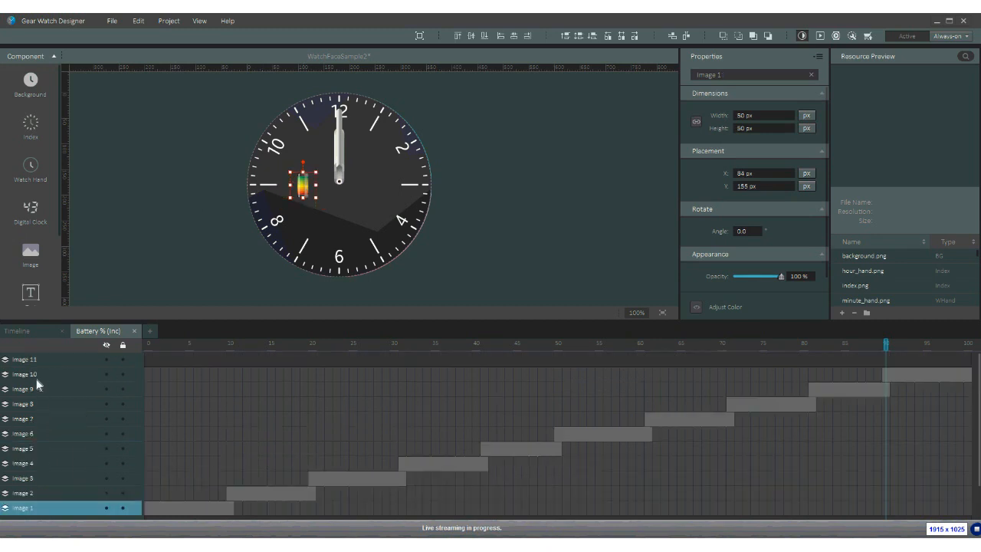
left_click(34, 376, "shift")
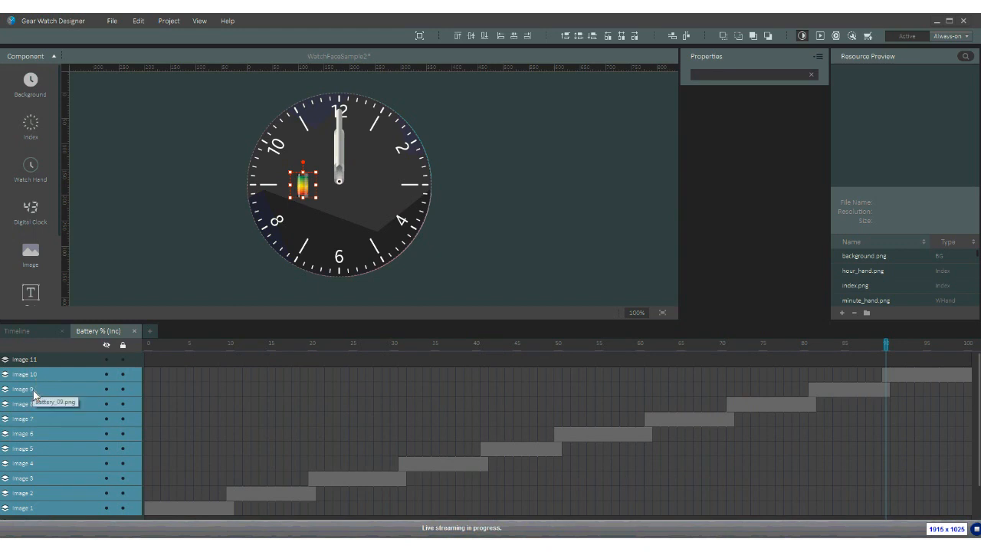
key("Delete")
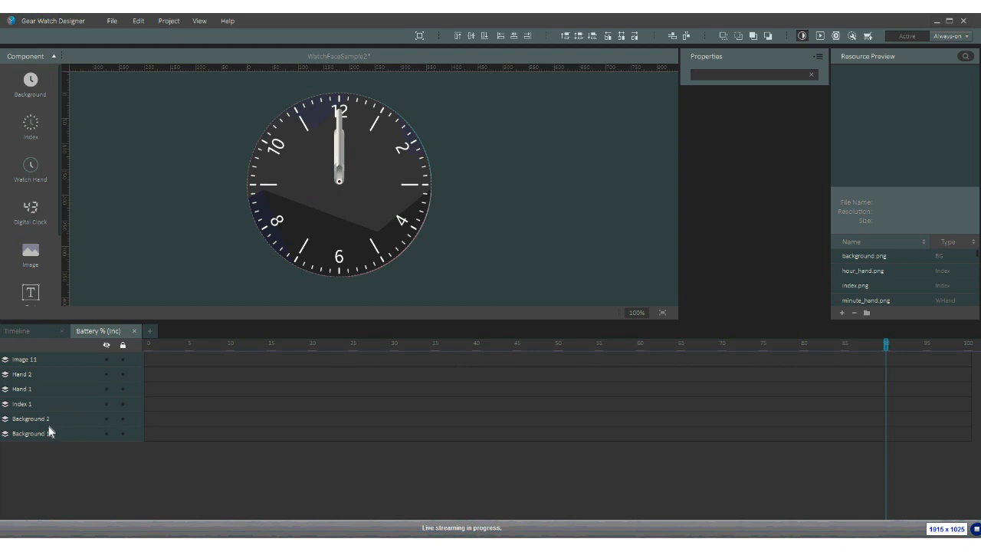
left_click(29, 433)
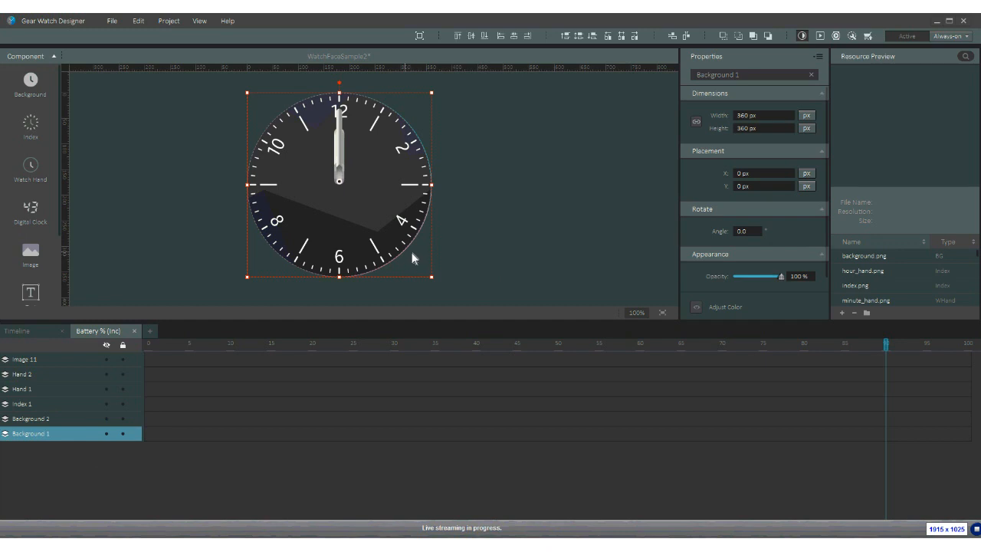
key("ctrl+s")
left_click(819, 36)
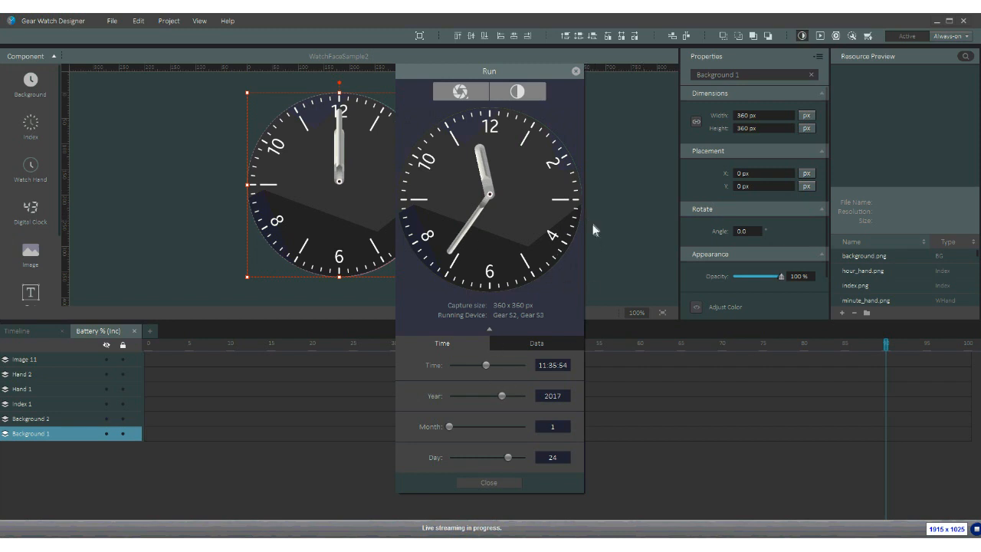
left_click(522, 93)
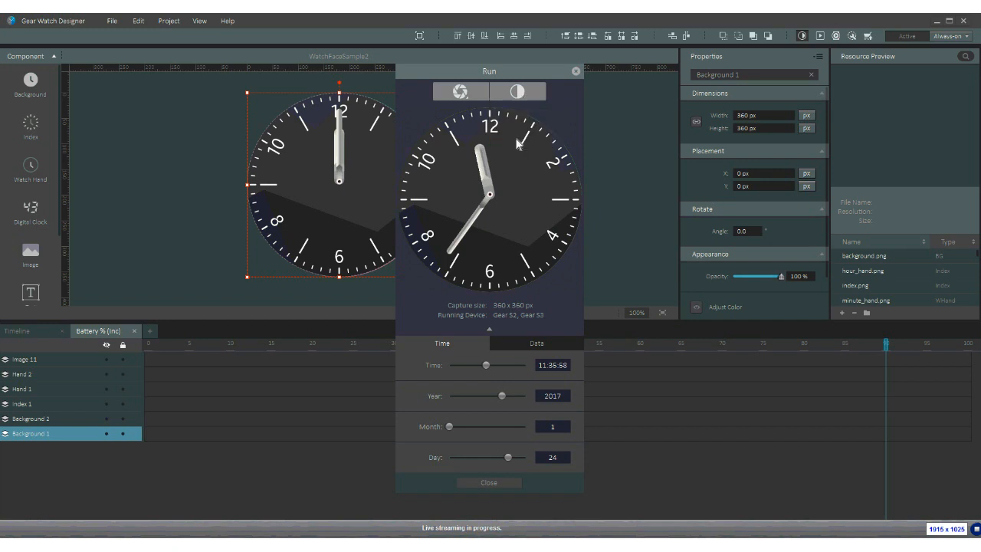
left_click(512, 106)
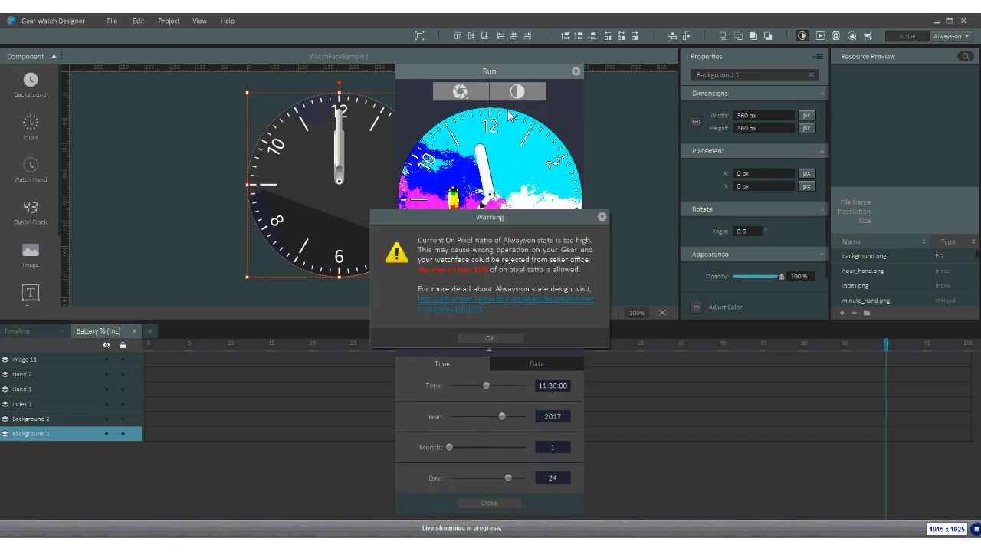
left_click(506, 338)
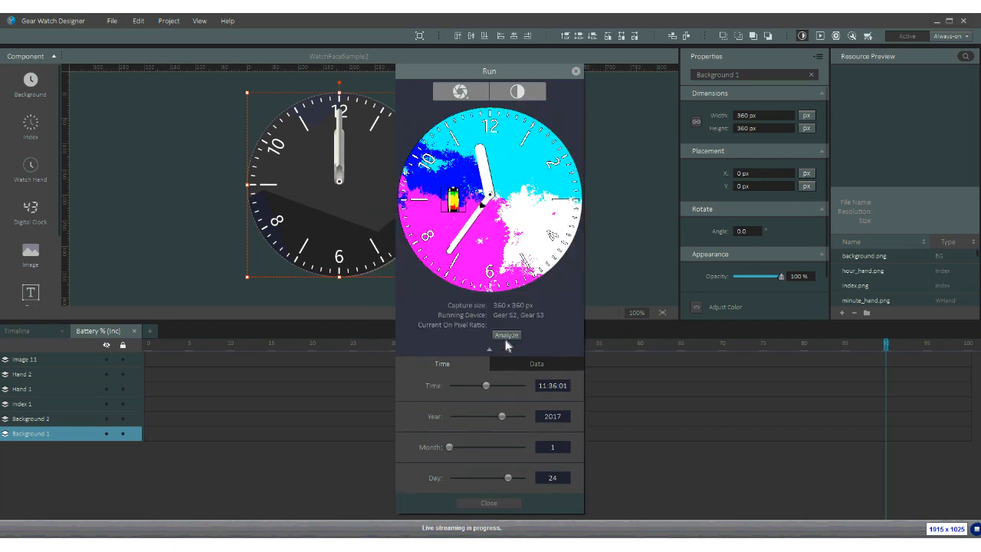
left_click(519, 93)
left_click(511, 137)
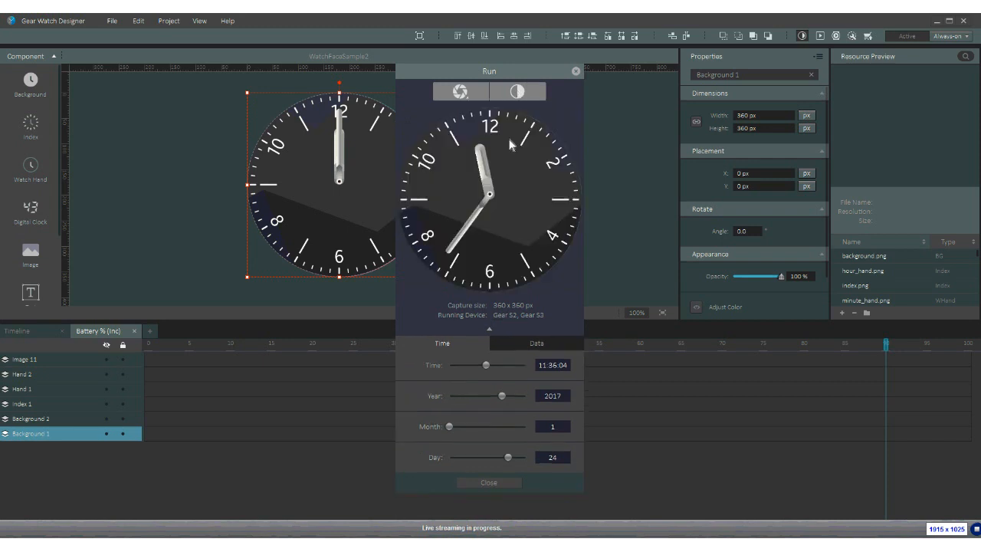
left_click(576, 72)
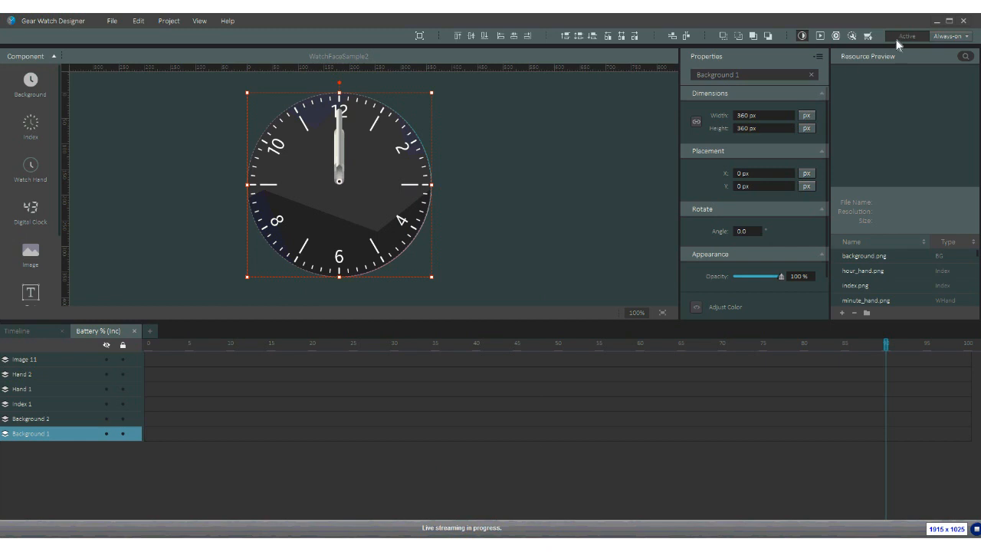
- Preview the face in Low-bit color always-on mode
left_click(948, 37)
left_click(948, 50)
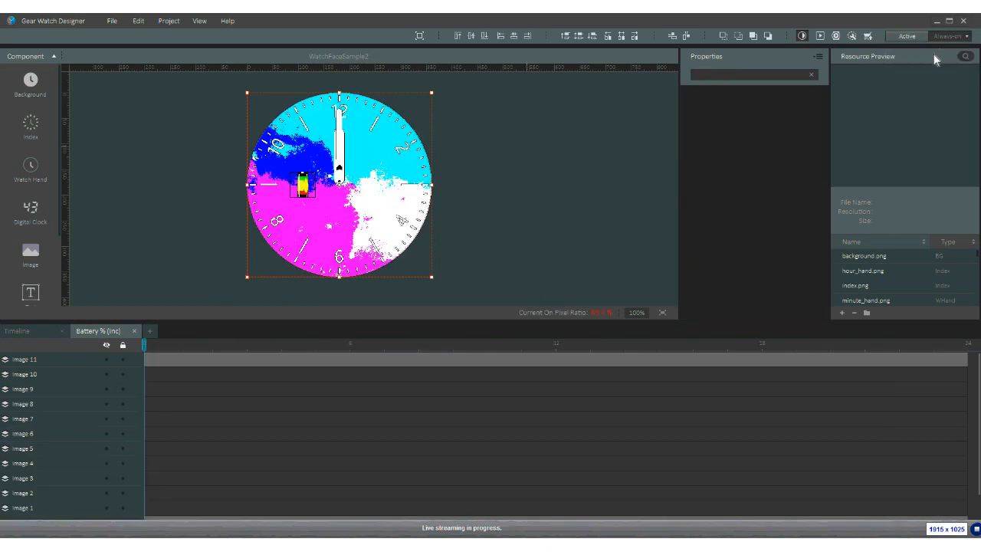
left_click(450, 191)
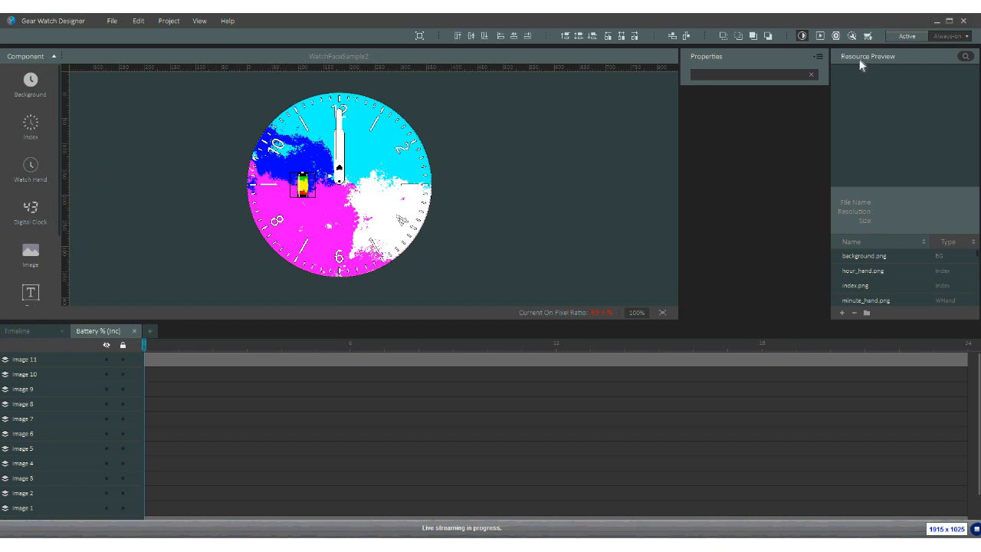
- Switch to Active, save, then return to the always-on on-pixel-ratio view
left_click(911, 37)
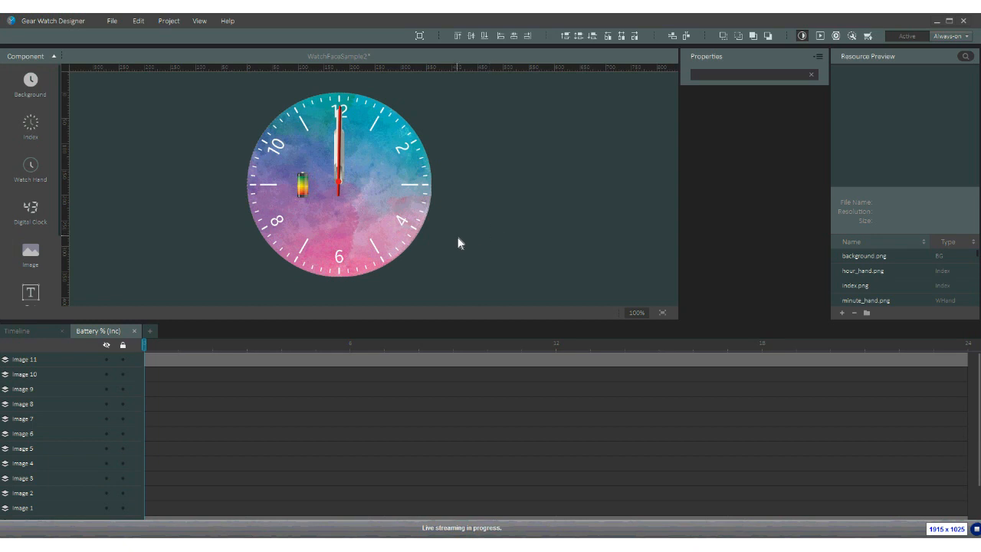
key("ctrl+s")
left_click(951, 36)
left_click(901, 46)
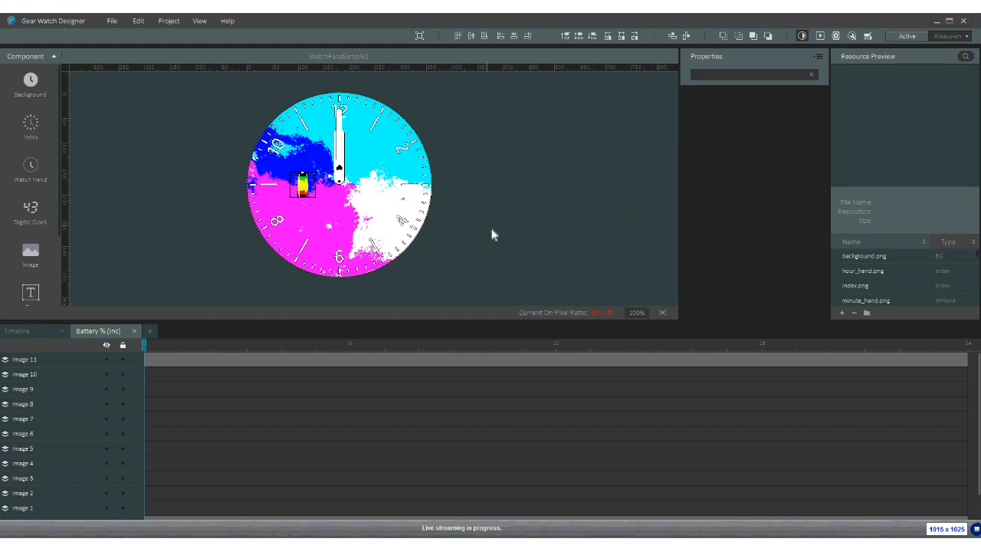
left_click(307, 228)
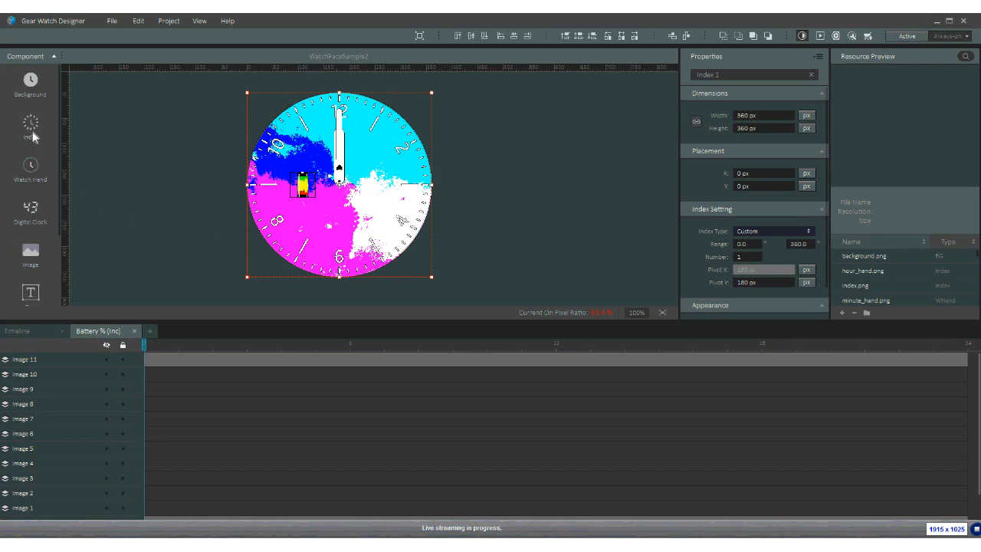
- Apply the plain black dial background and inspect the hour and minute hands
left_click(31, 90)
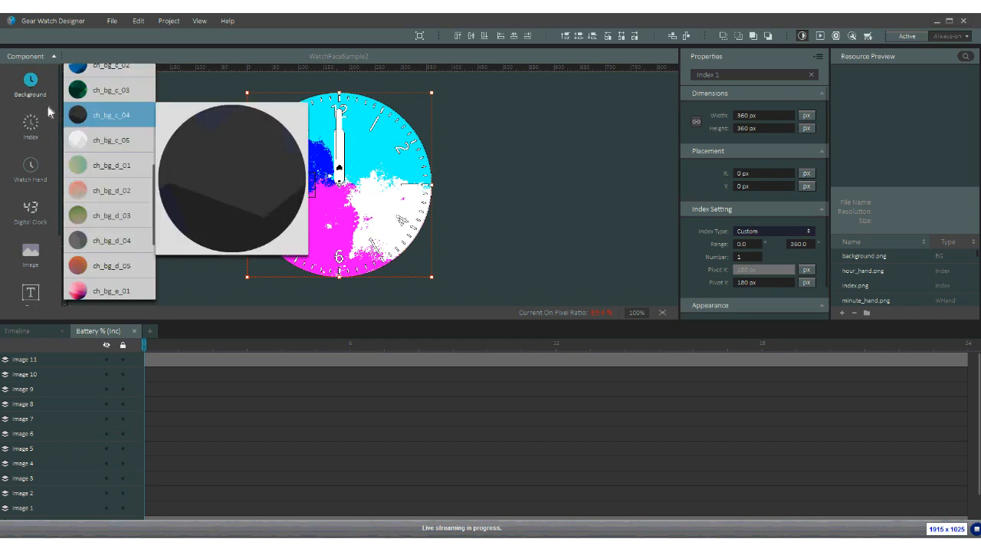
left_click(75, 121)
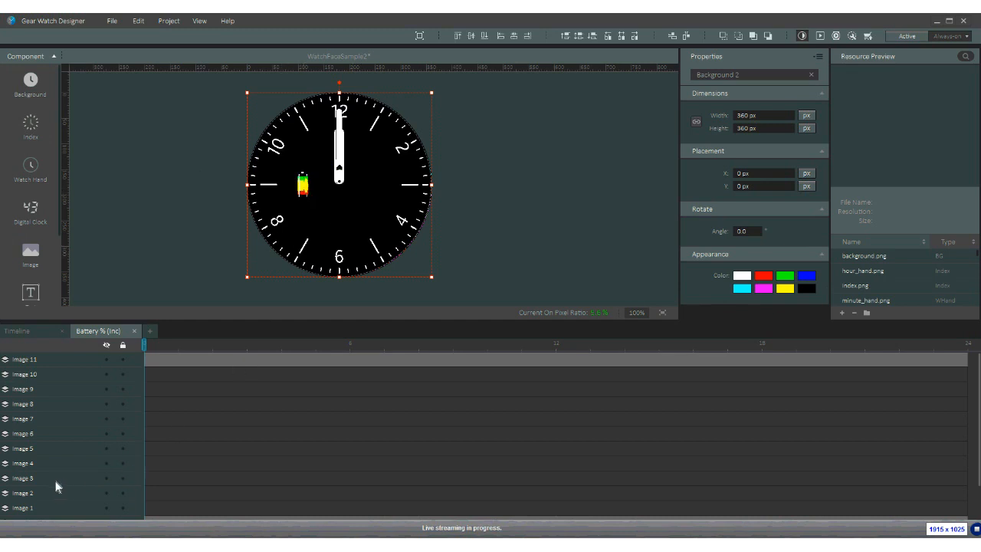
scroll(30, 469, "down", 2)
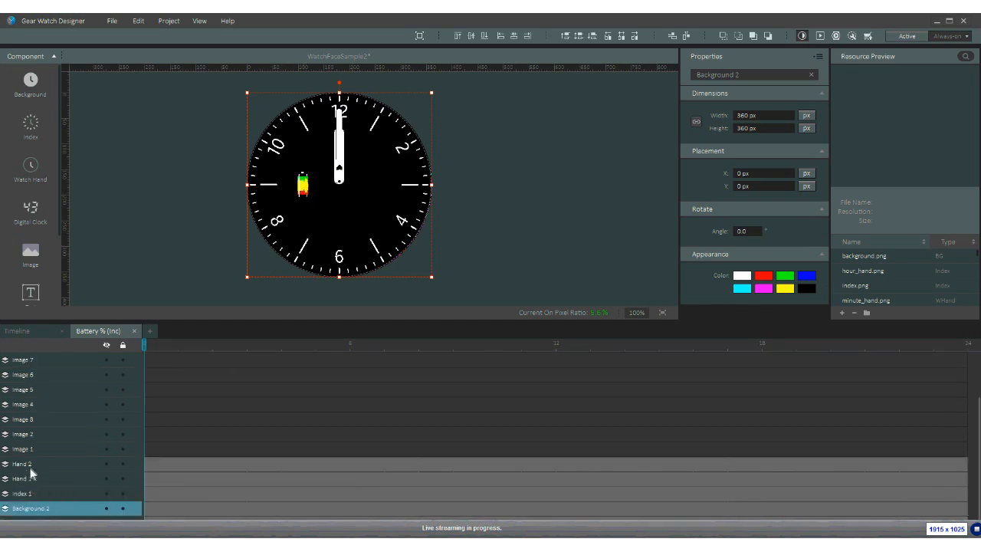
left_click(27, 481)
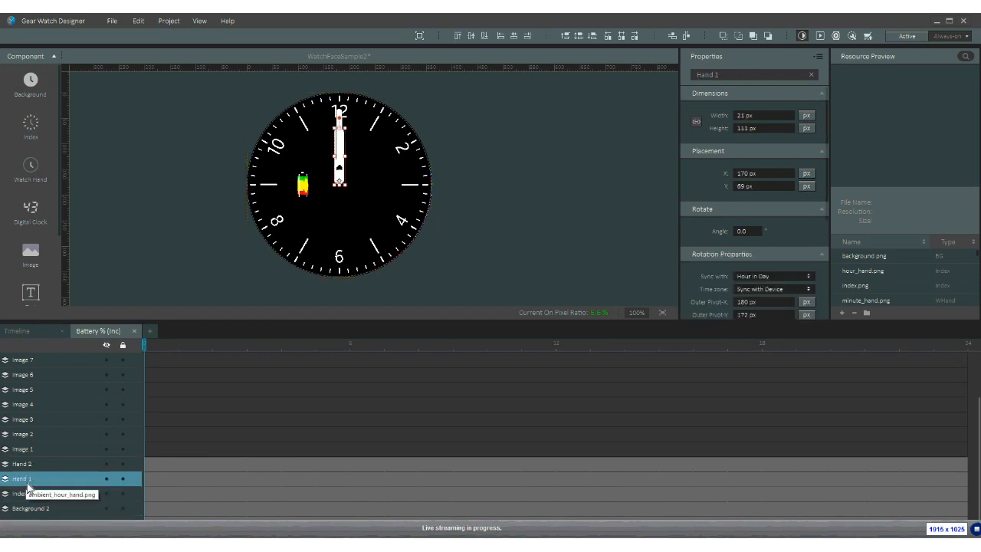
left_click(28, 463)
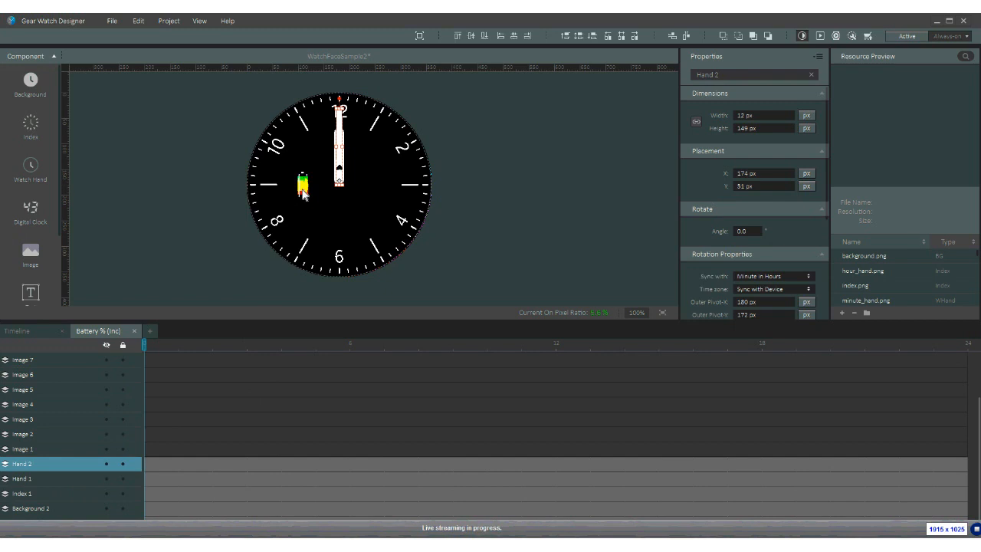
- Delete battery layers Image 1–11 and save the project
left_click(38, 452)
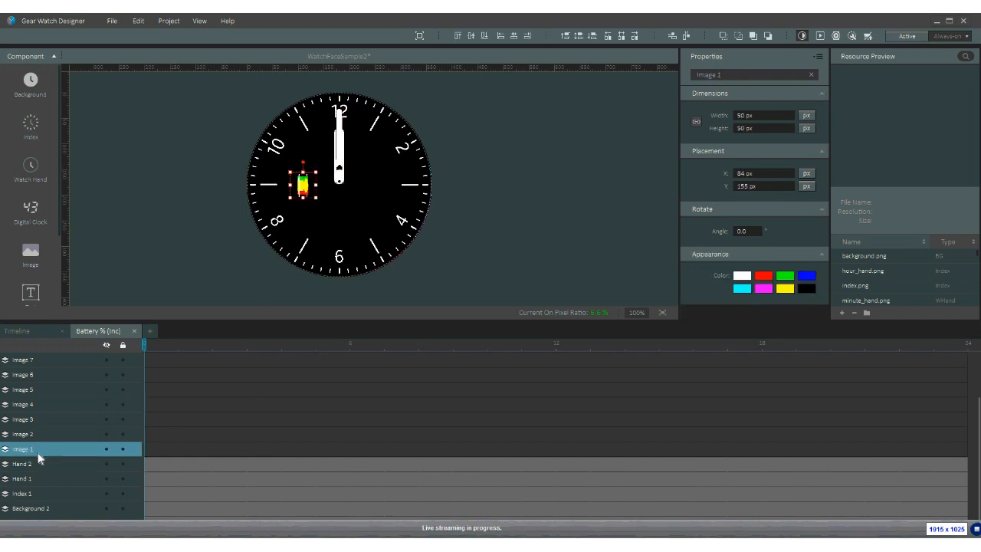
scroll(38, 454, "up", 2)
left_click(35, 365, "shift")
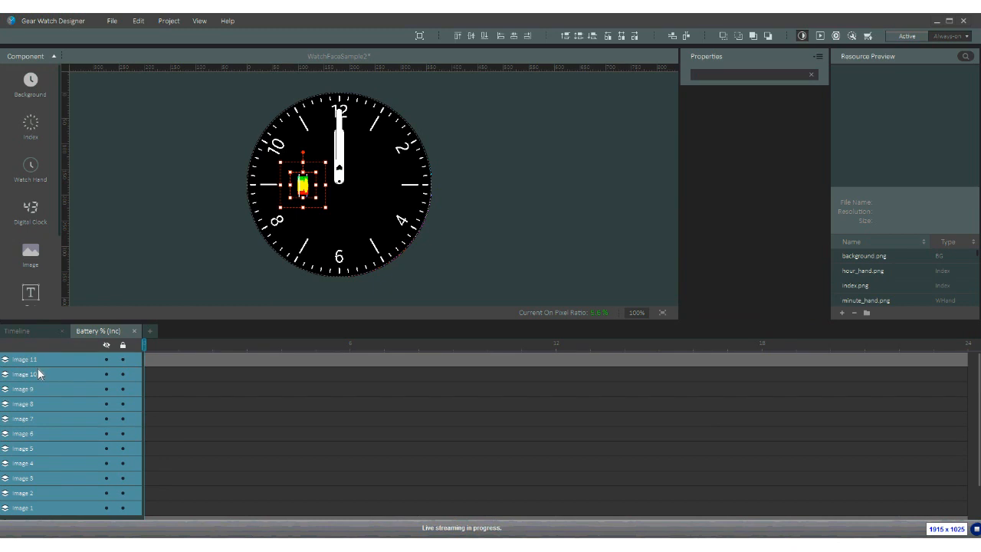
key("Delete")
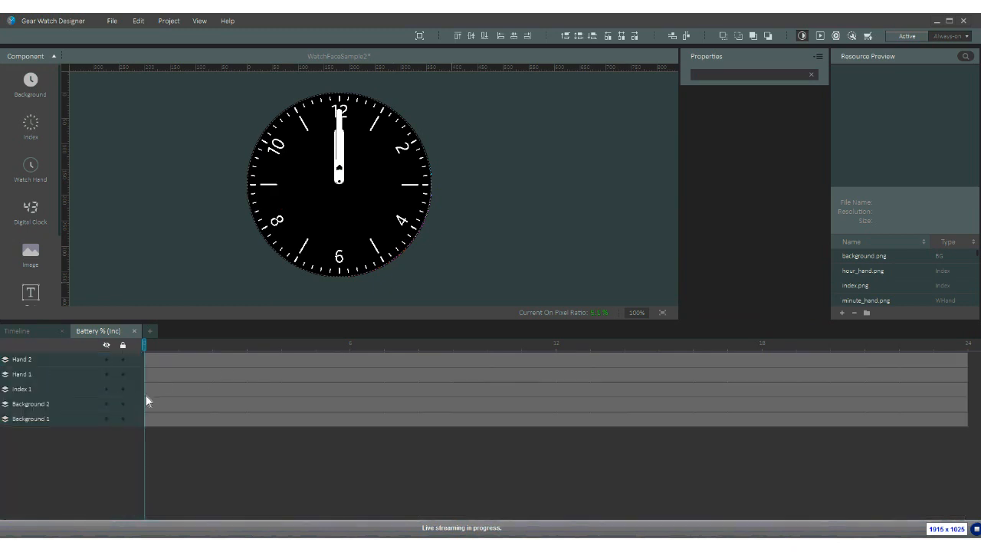
key("ctrl+s")
- Preview the active watercolor face, close the preview and acknowledge the on-pixel-ratio warning
left_click(820, 36)
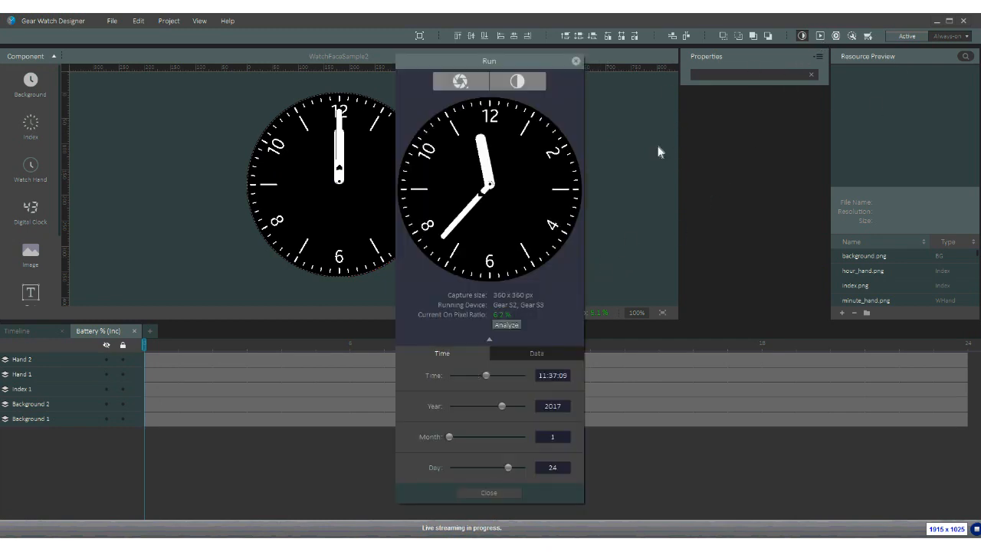
left_click(530, 87)
left_click(518, 128)
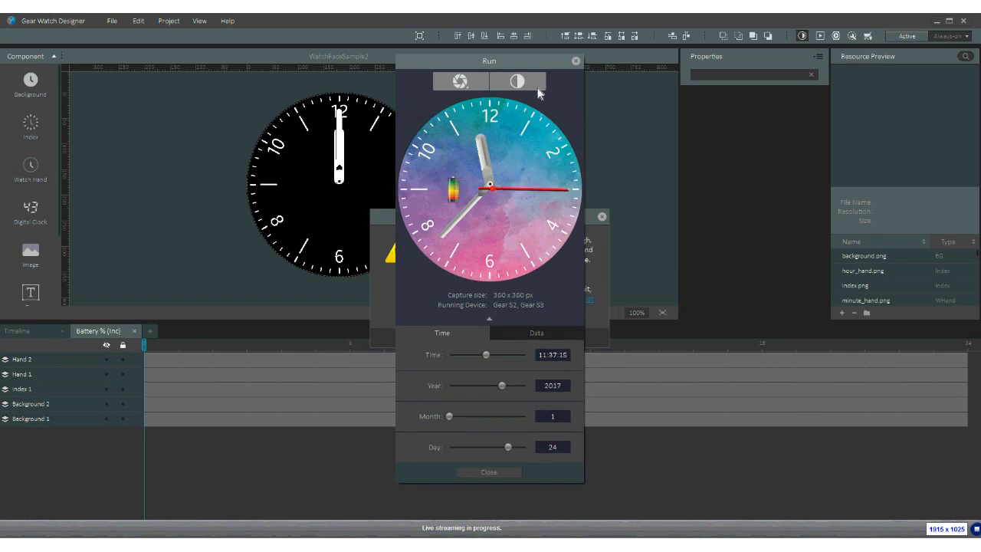
left_click(576, 62)
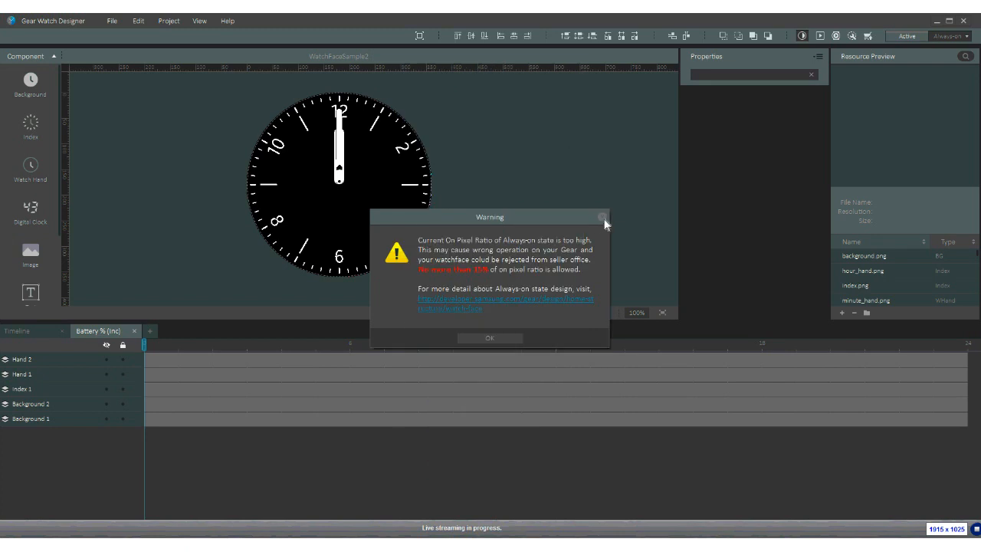
left_click(488, 341)
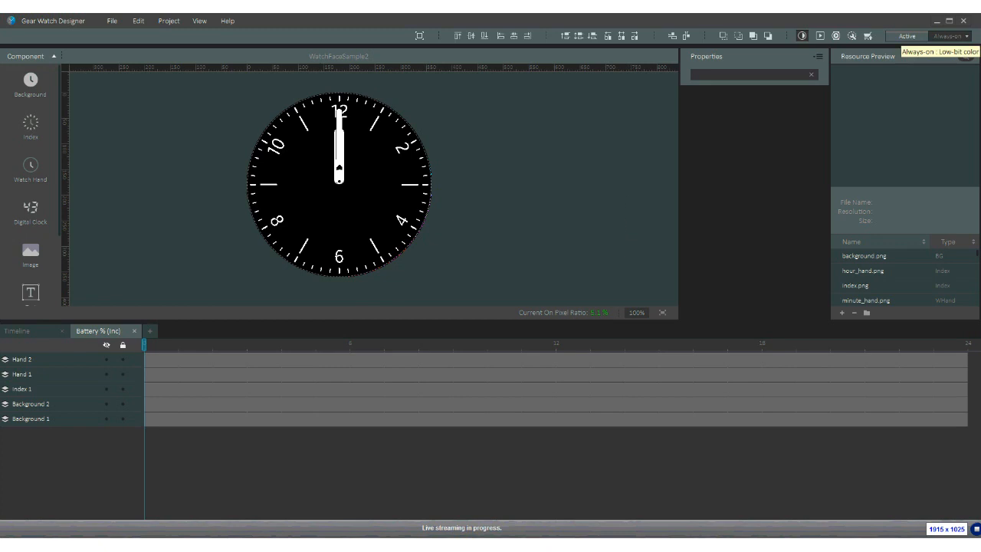
left_click(909, 38)
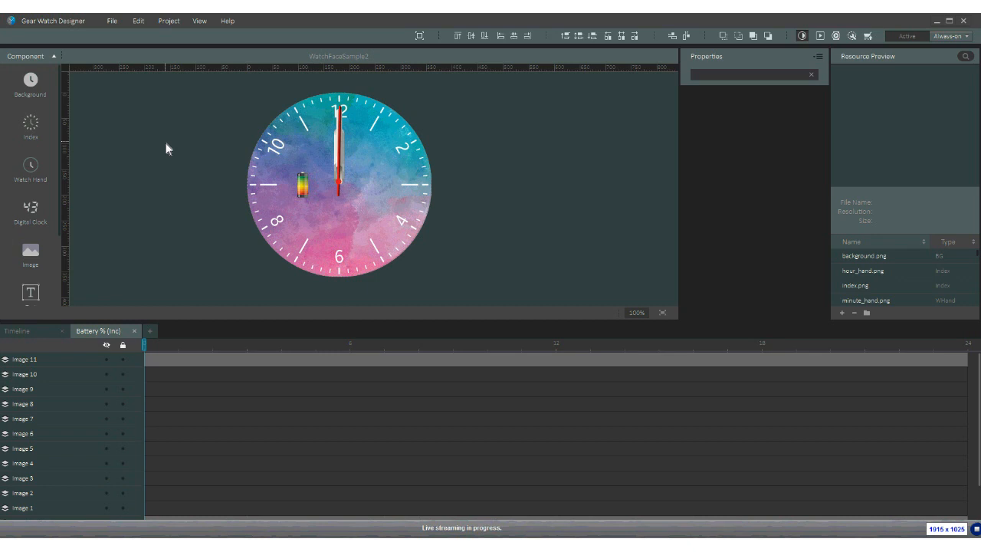
- Begin a new Author Certificate signing request from the Project menu
left_click(172, 24)
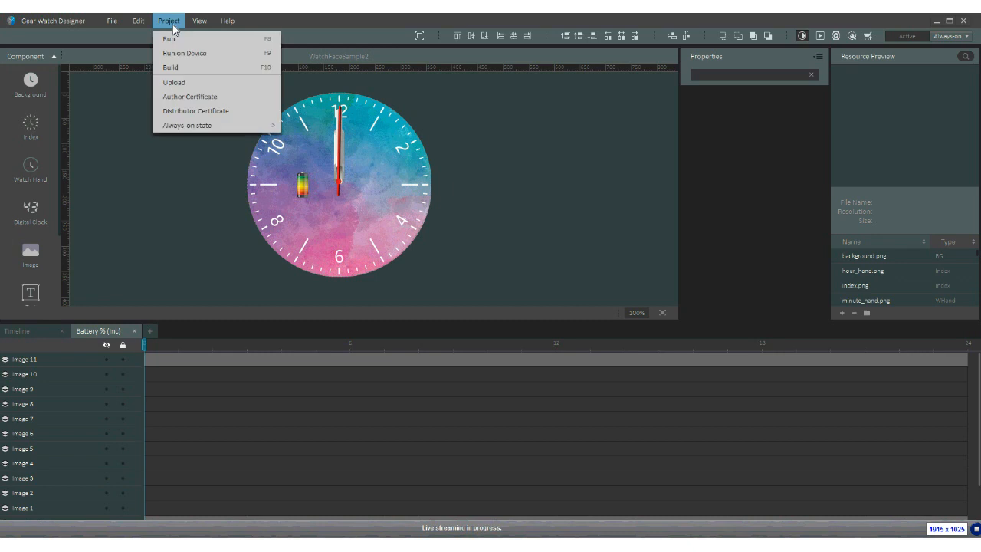
left_click(173, 98)
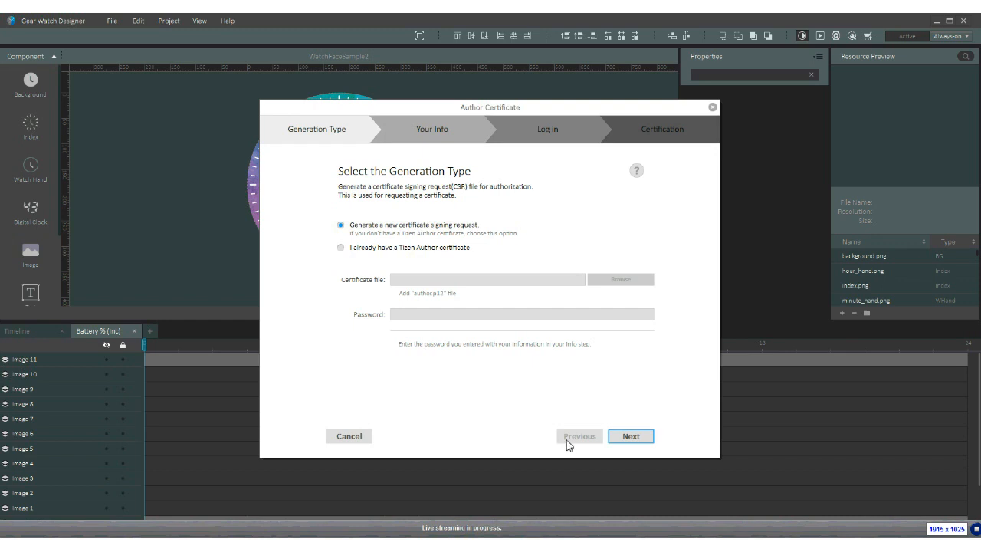
left_click(631, 437)
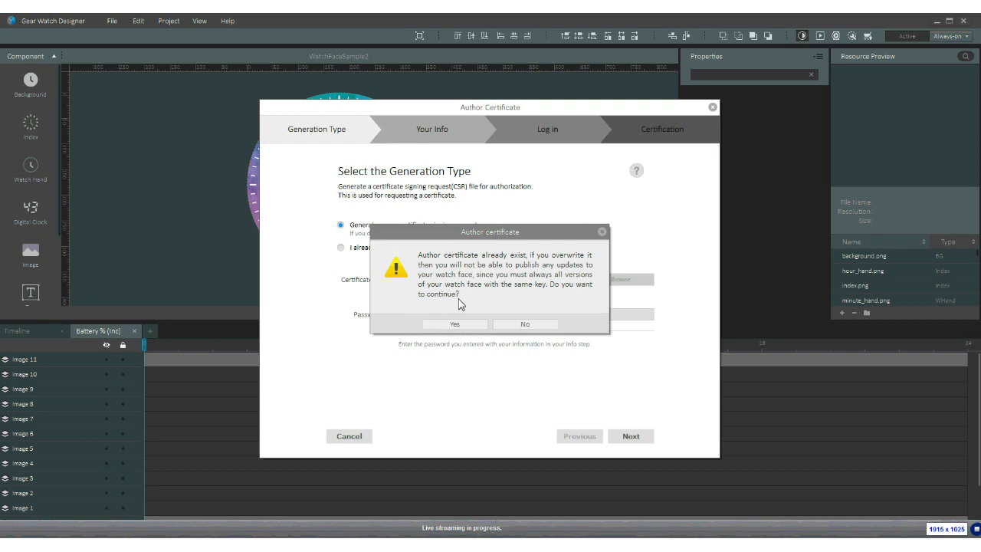
- Overwrite the existing author certificate and enter the holder's name and password twice
left_click(454, 324)
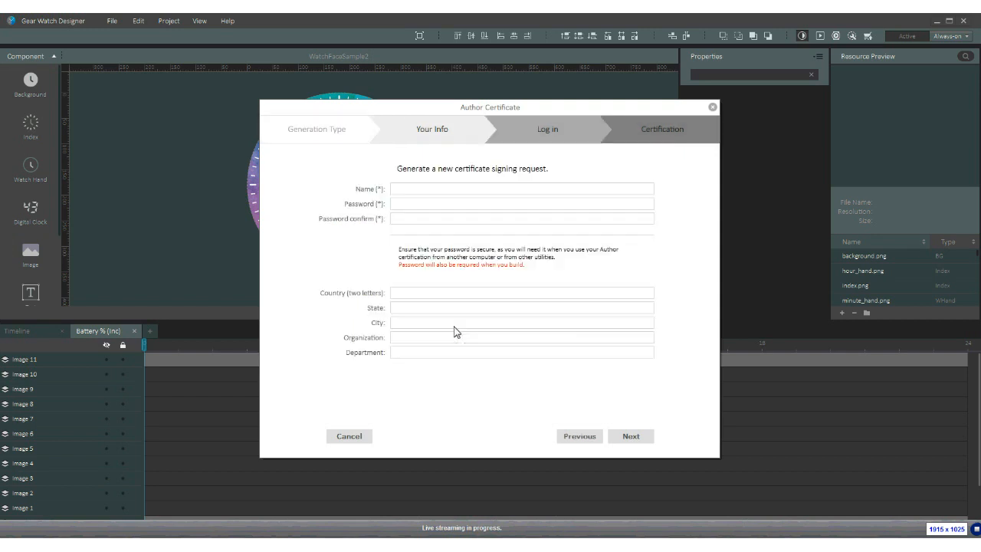
left_click(405, 191)
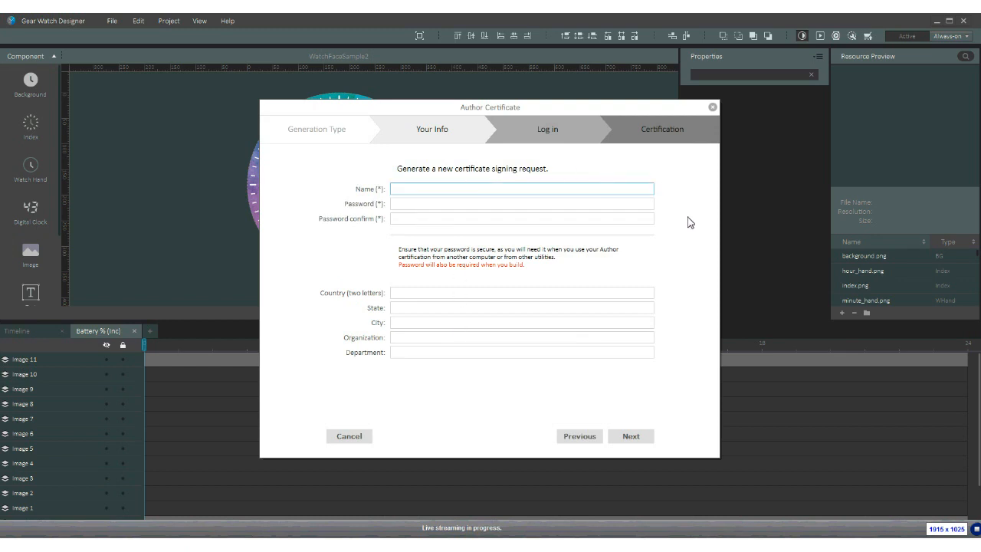
type("gk")
key("Tab")
type("123456789")
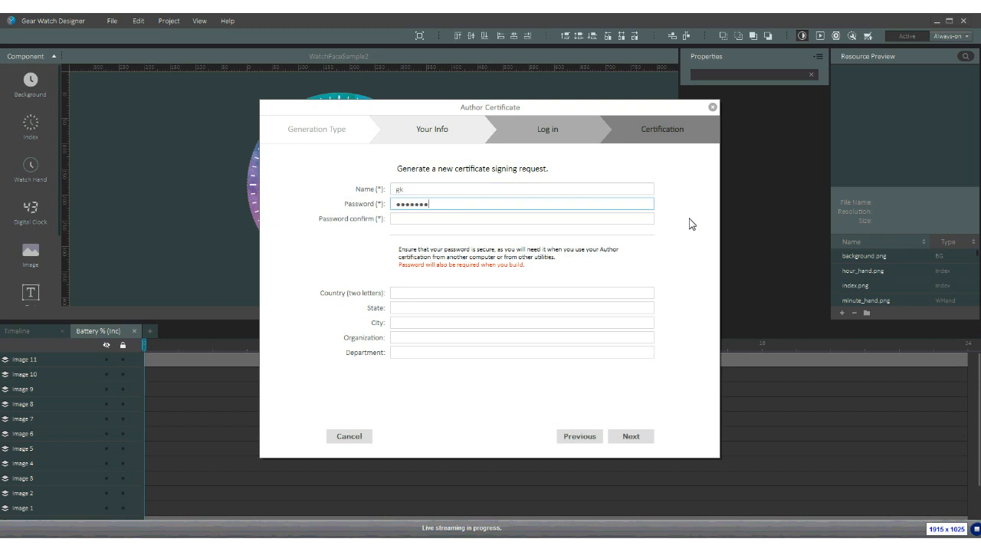
key("Tab")
type("123456789")
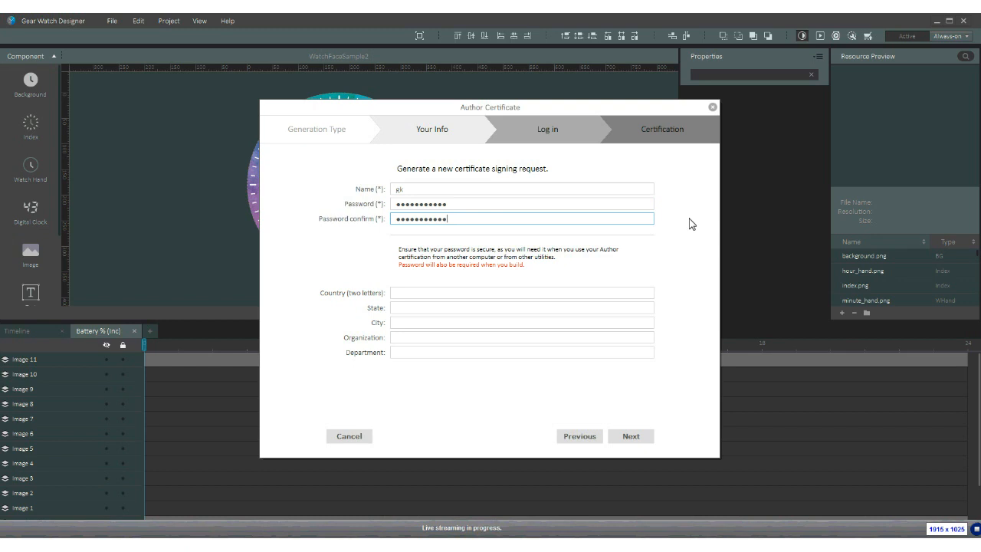
- Add the location, organization 'samsung' and department 'dev', then submit the certificate request
key("Tab")
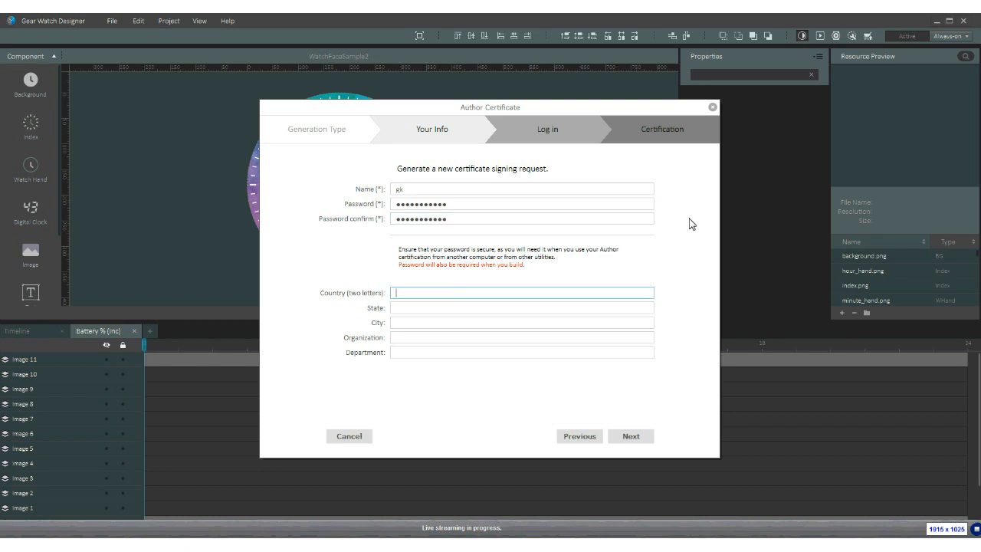
key("Tab")
key("Tab")
type("san jose")
key("Tab")
type("samsung")
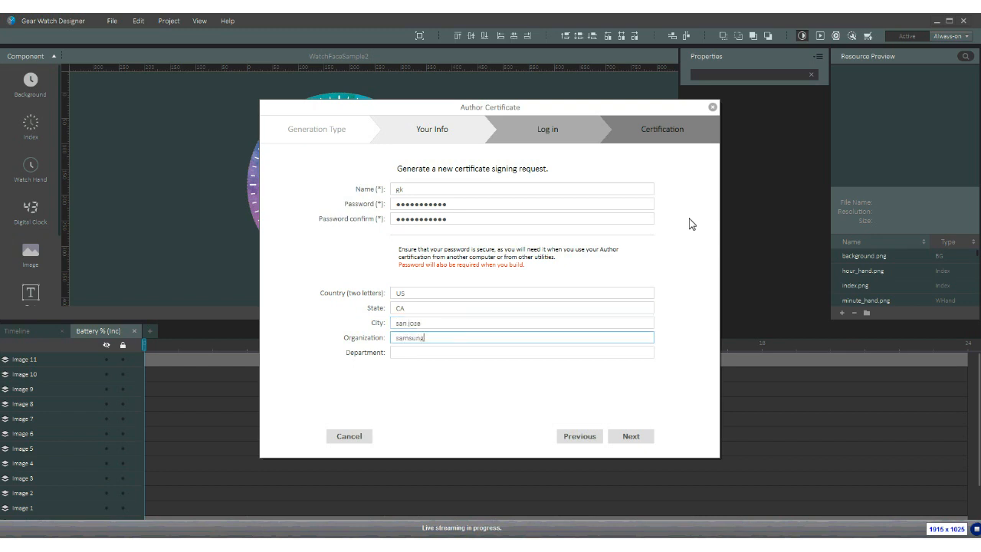
key("Tab")
type("dev")
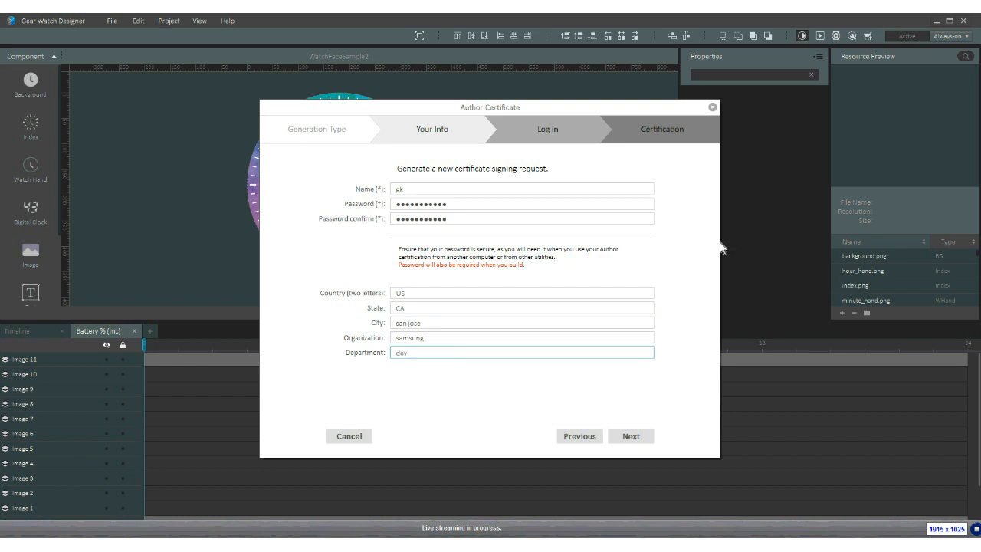
left_click(633, 443)
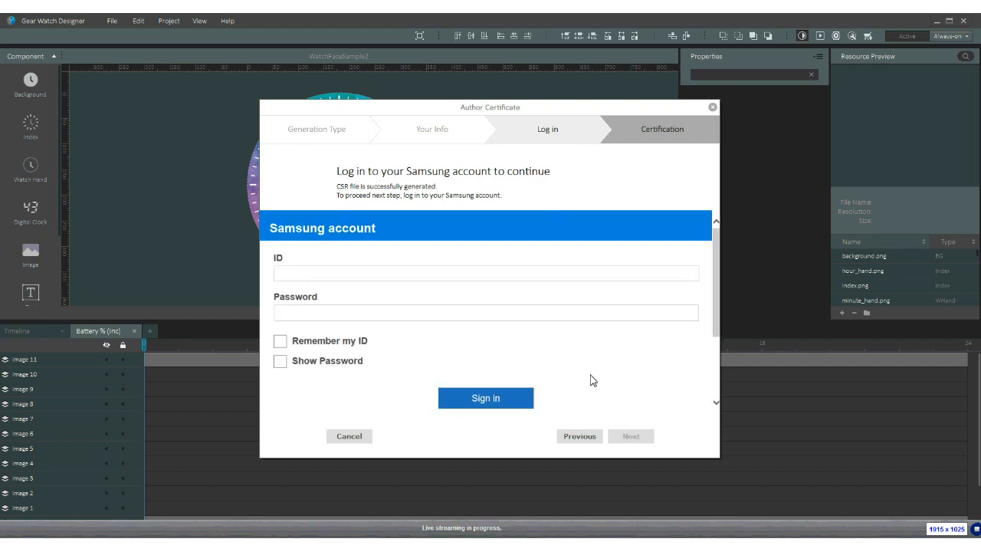
- Sign in with the Samsung account ID and account password
left_click(463, 280)
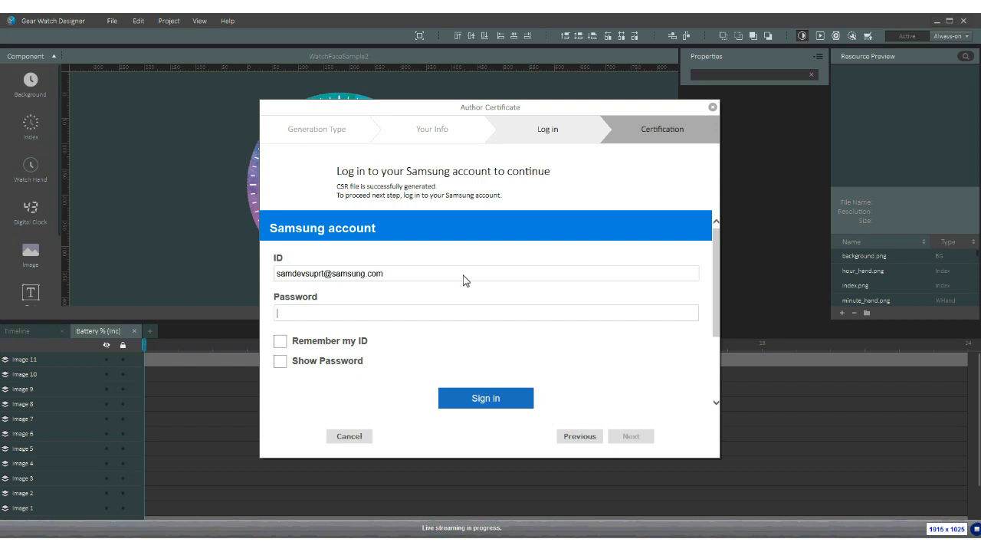
key("Tab")
type("•••••••••••")
key("Return")
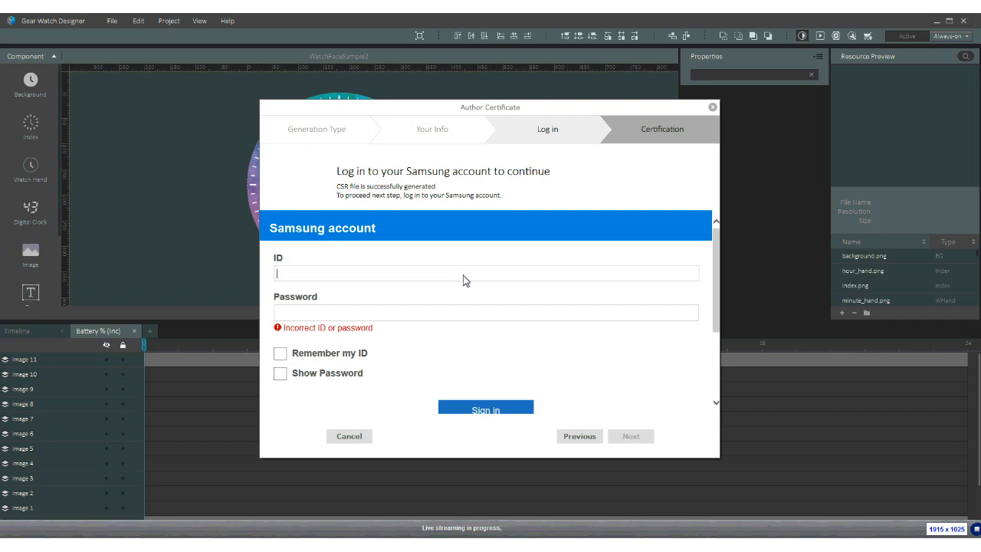
- Correct the account ID to a different Samsung e-mail, re-enter the password and sign in again
type("j")
key("BackSpace")
type("samdevsupp")
key("BackSpace")
key("BackSpace")
key("BackSpace")
key("BackSpace")
key("BackSpace")
key("BackSpace")
key("BackSpace")
key("BackSpace")
key("BackSpace")
key("BackSpace")
key("BackSpace")
key("BackSpace")
key("Tab")
type("••")
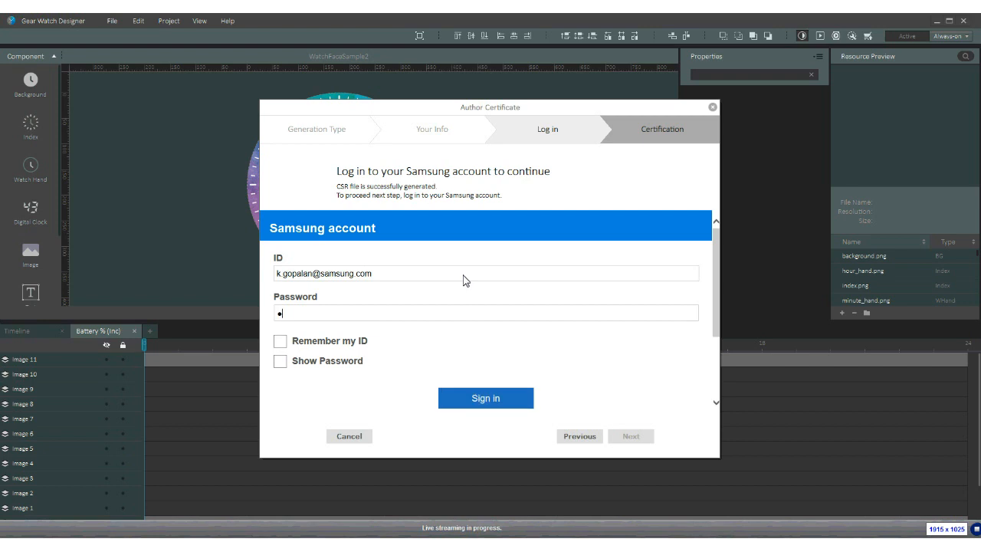
type("••••••••••")
key("Return")
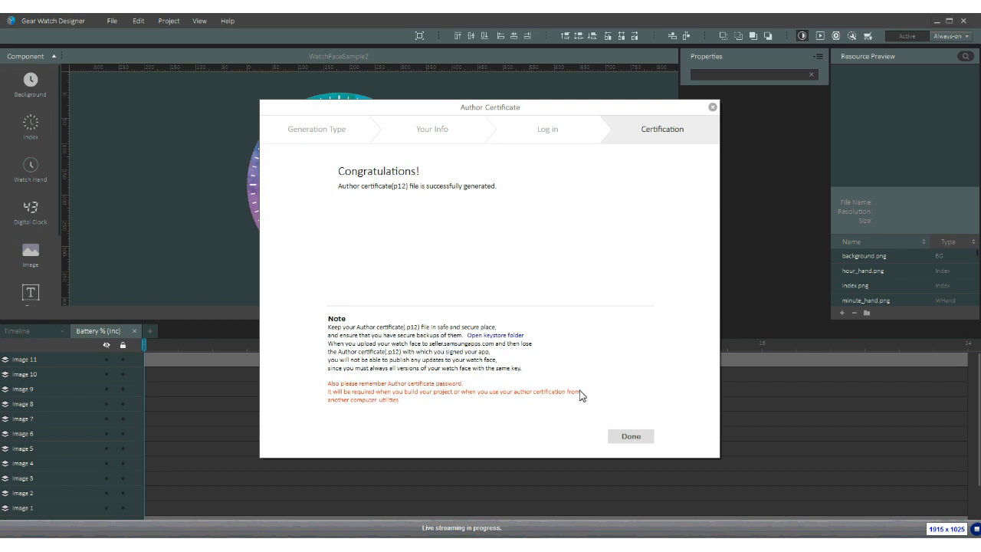
- Finish the author certificate wizard, cancel the Distributor Certificate request, and scan for a Gear device
left_click(631, 437)
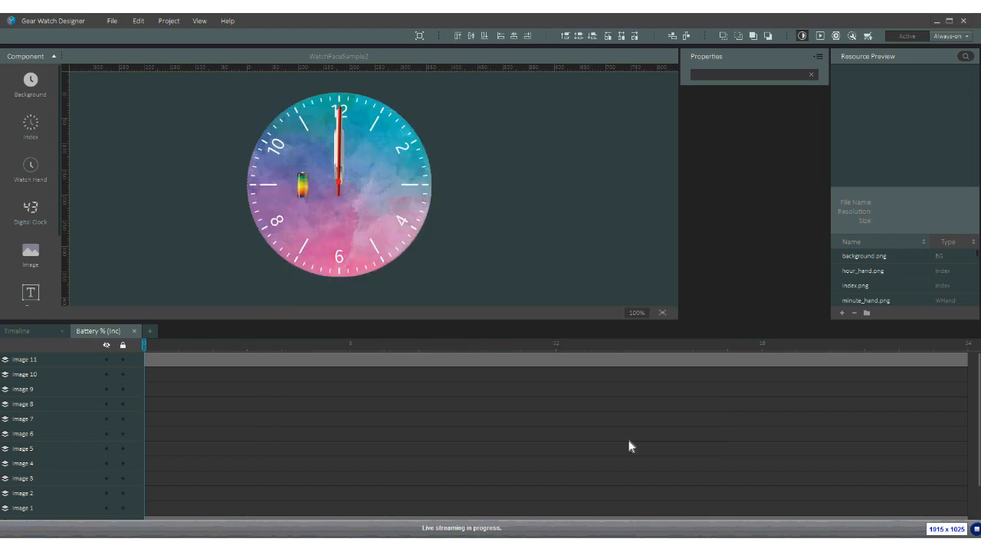
left_click(169, 20)
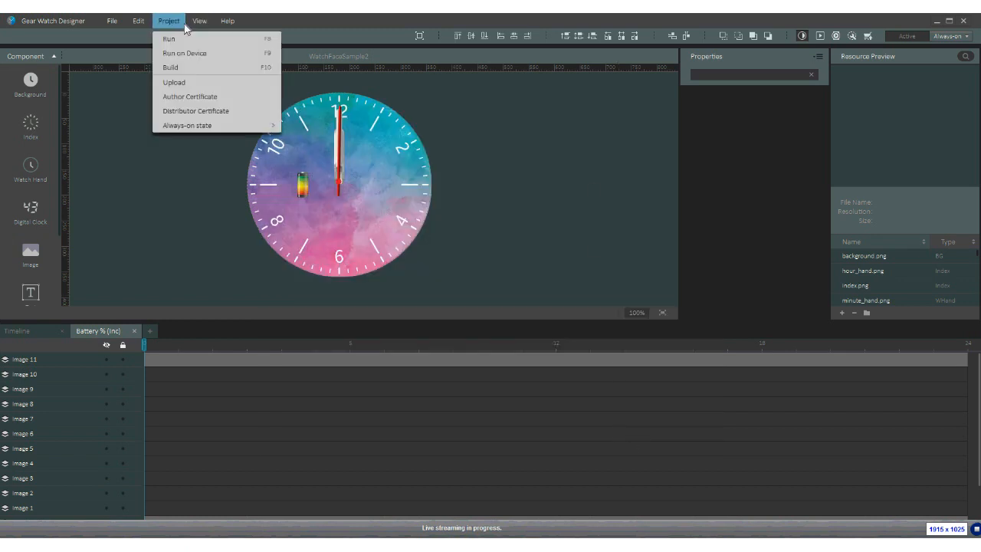
left_click(189, 113)
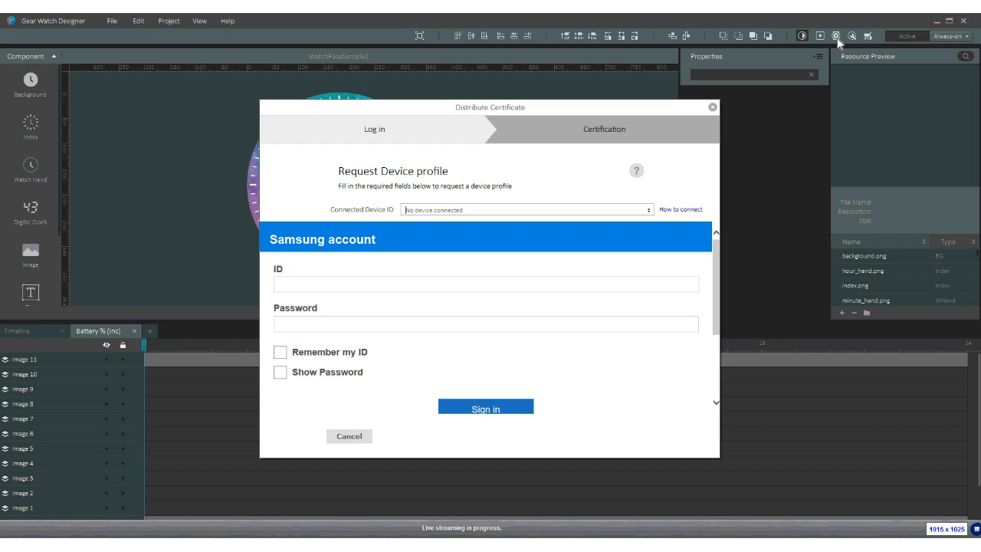
left_click(350, 435)
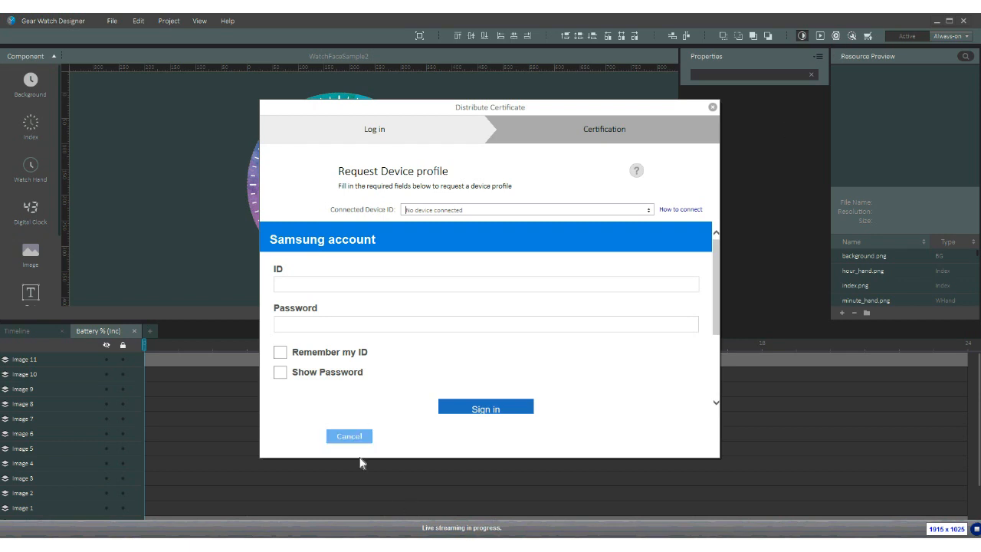
left_click(837, 36)
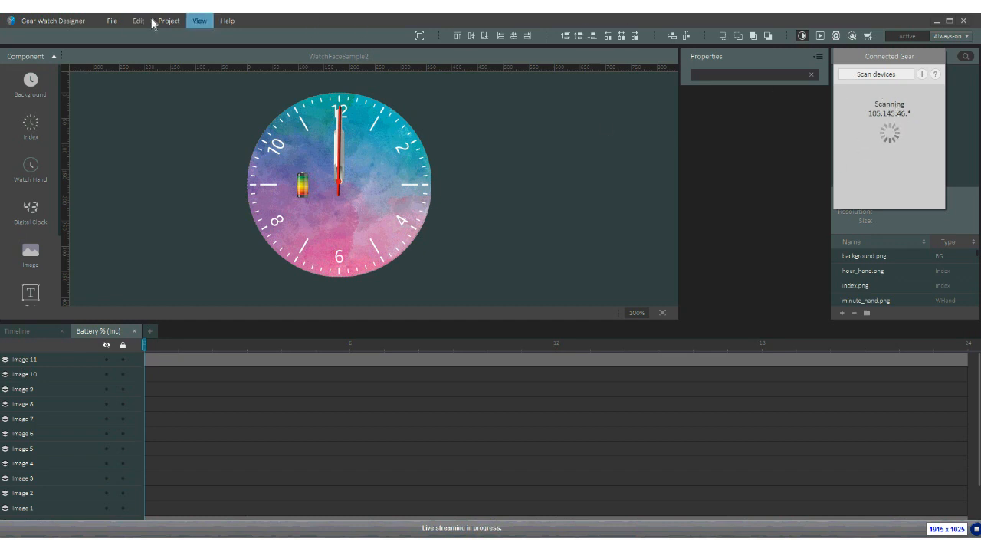
- Reopen the Distributor Certificate request and dismiss the 'No device found' notice
left_click(182, 26)
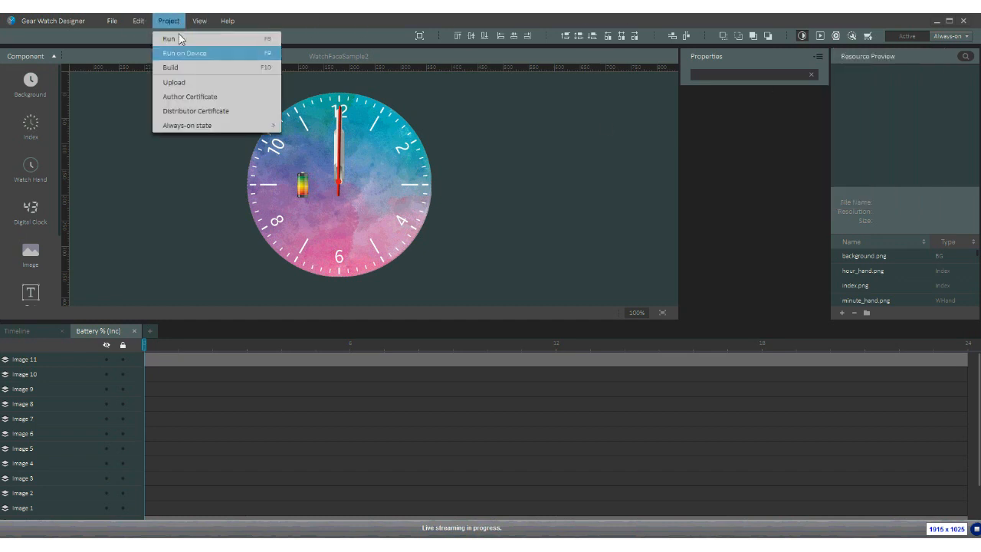
left_click(196, 112)
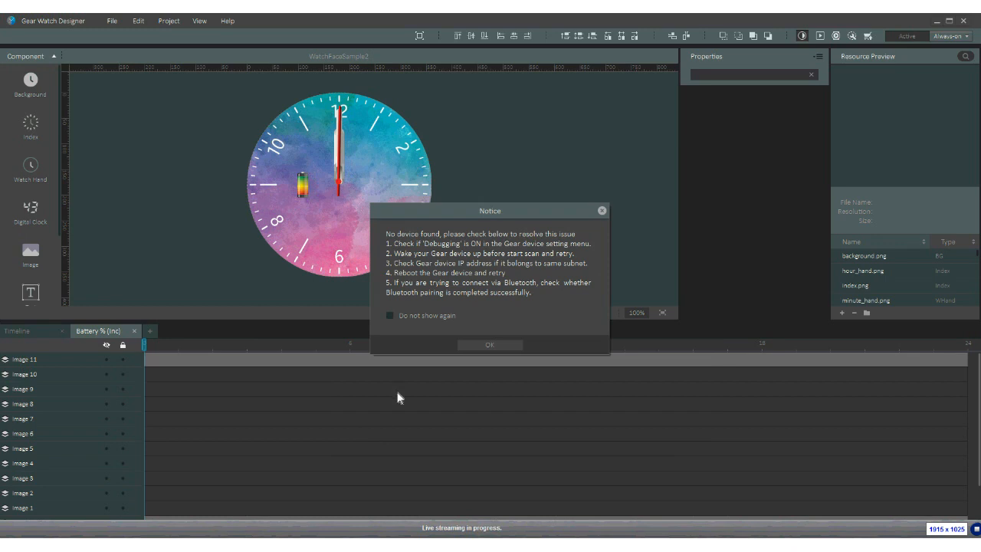
left_click(601, 210)
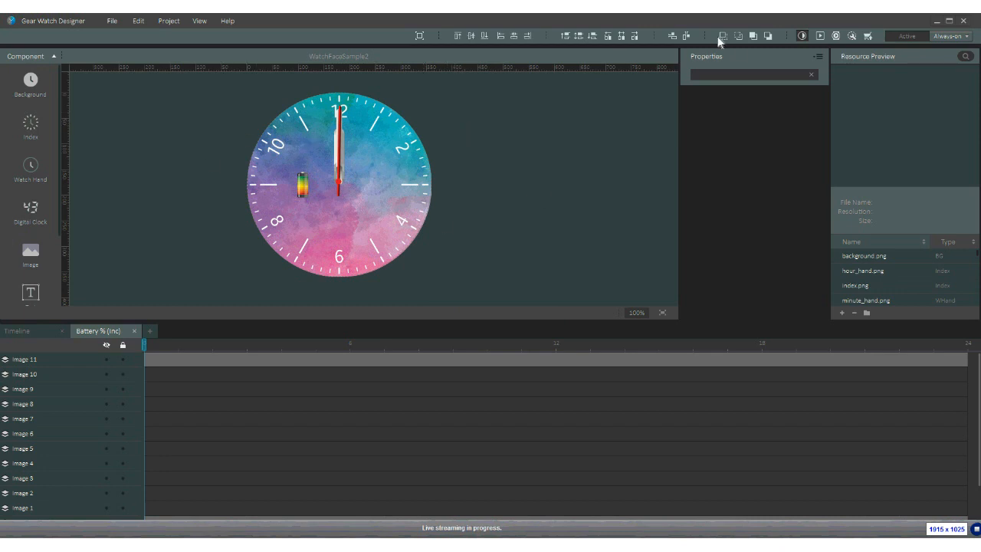
left_click(820, 36)
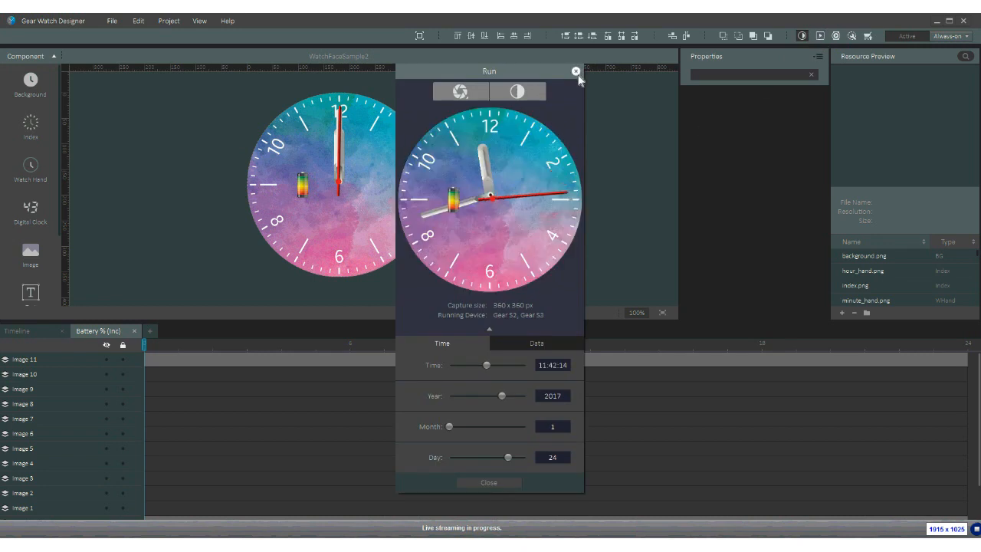
left_click(536, 343)
left_click_drag(522, 366, 487, 371)
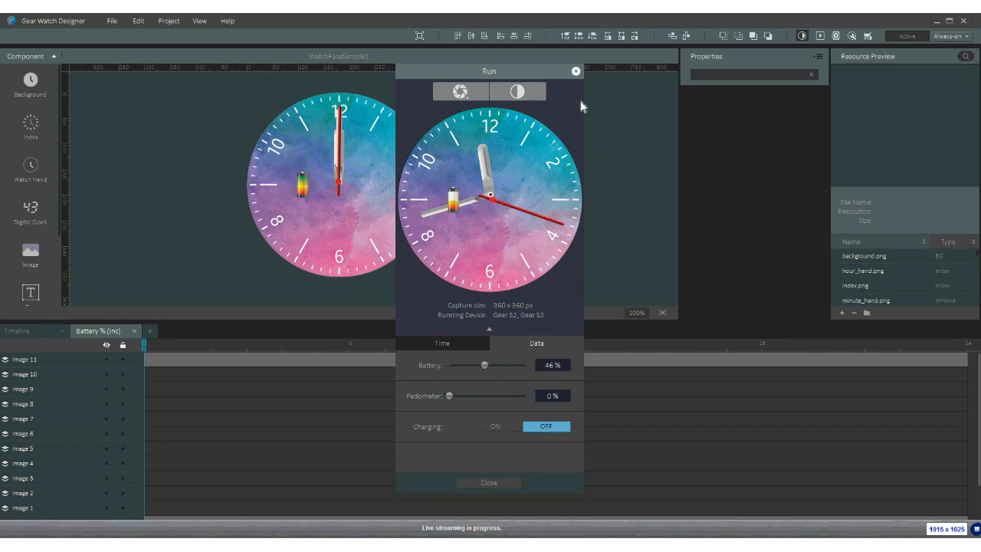
left_click(576, 72)
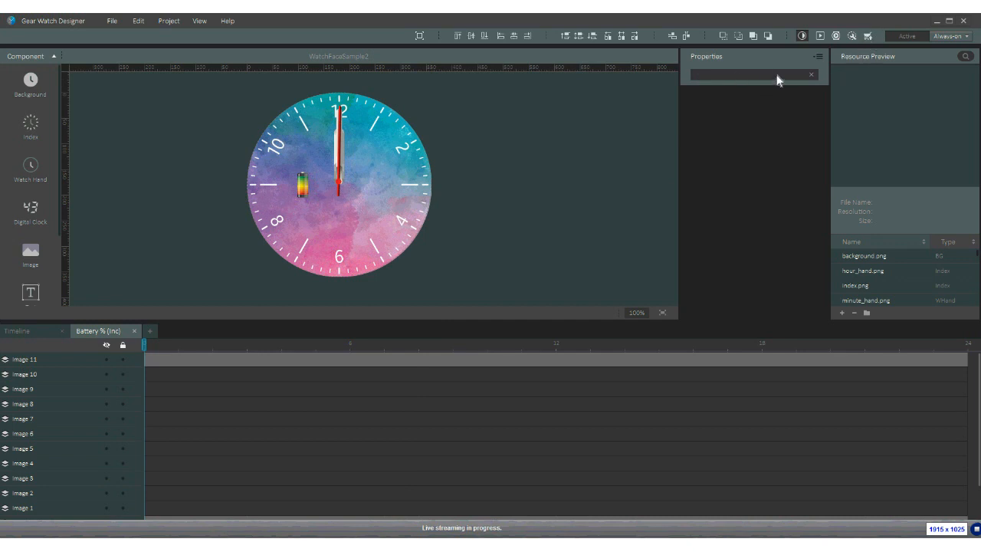
- Launch Upload to Market and sign in to Seller Office with the seller account password
left_click(868, 37)
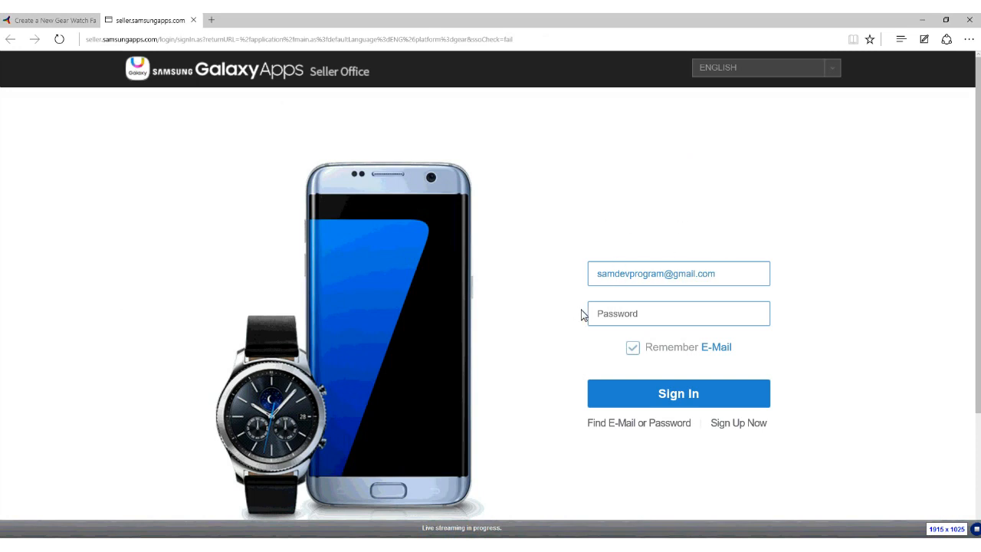
left_click(656, 320)
type("•••••••••••")
key("Return")
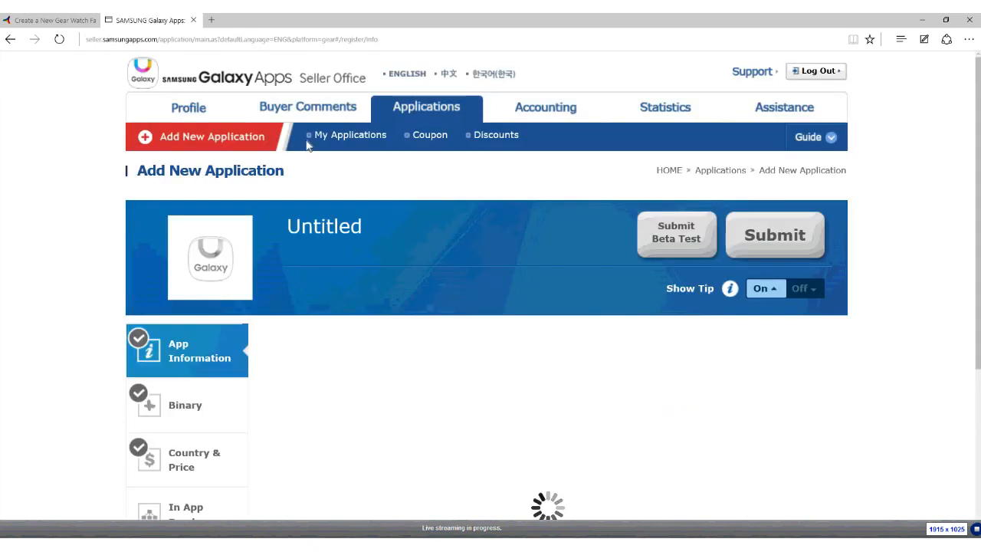
- Add a new Samsung Gear application in English and look over its App Information form
left_click(146, 141)
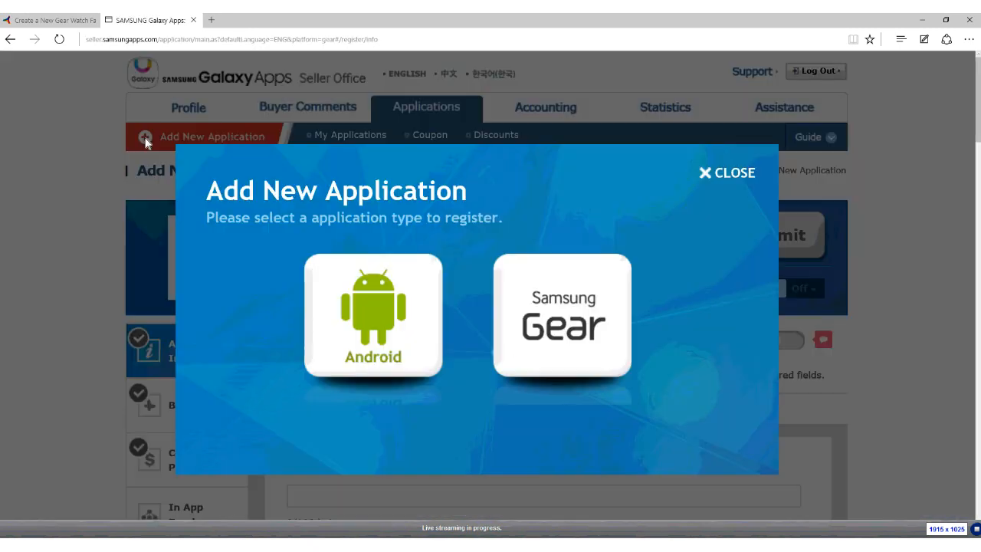
left_click(541, 311)
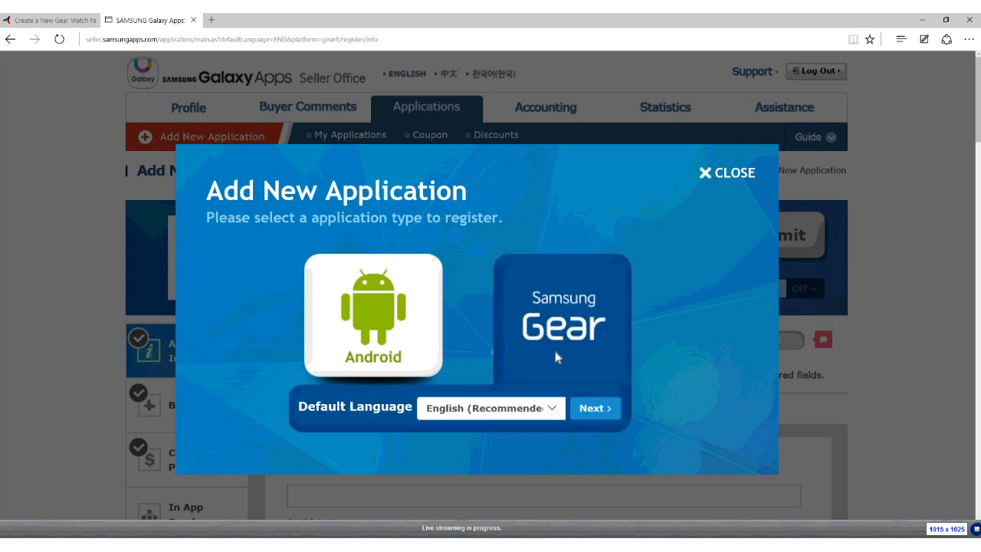
left_click(592, 414)
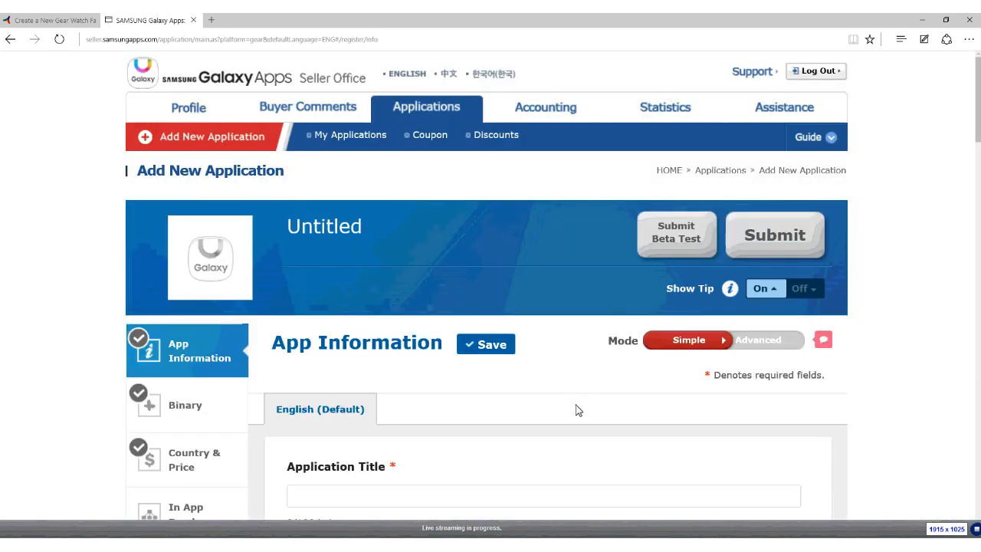
scroll(575, 407, "down", 2)
scroll(471, 339, "down", 6)
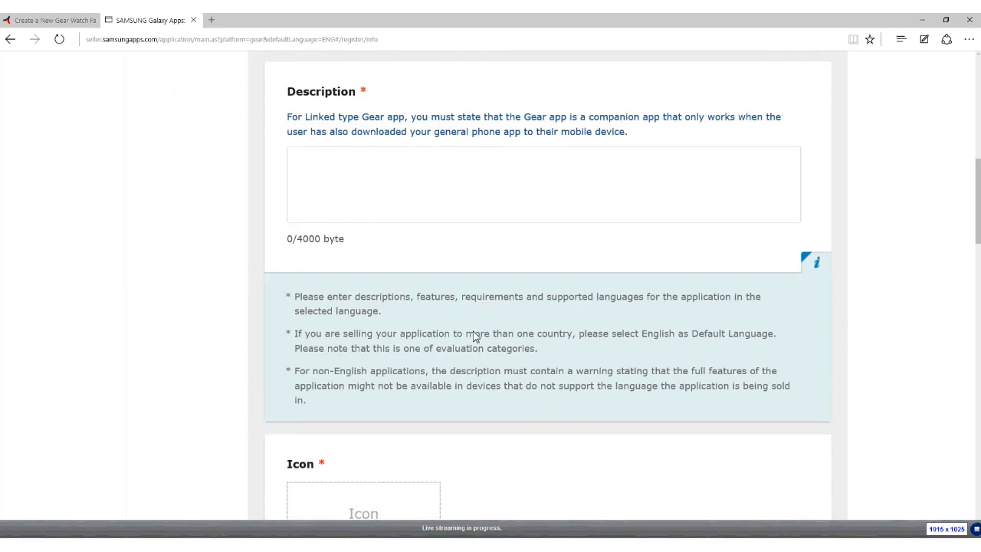
scroll(476, 337, "up", 8)
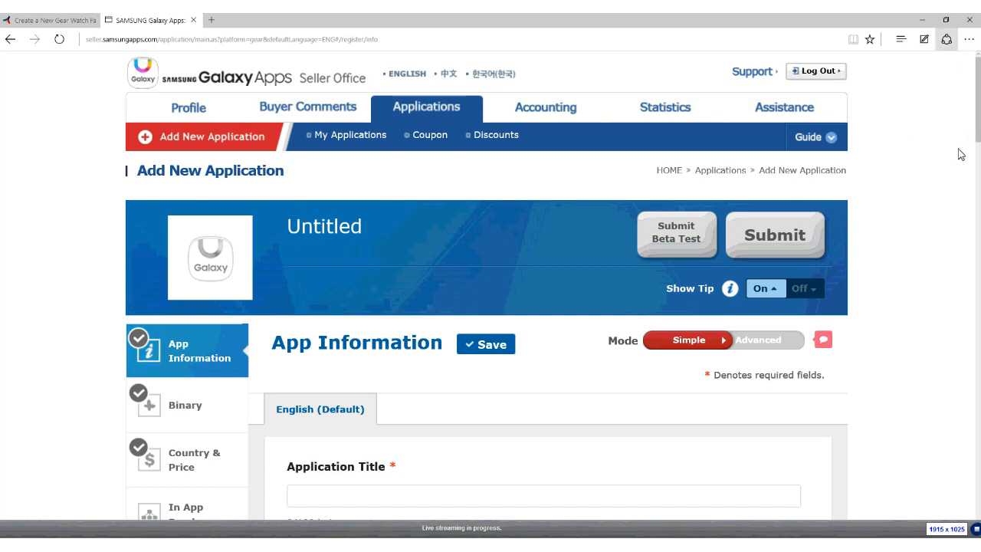
- Close Microsoft Edge along with all its open tabs
left_click(970, 23)
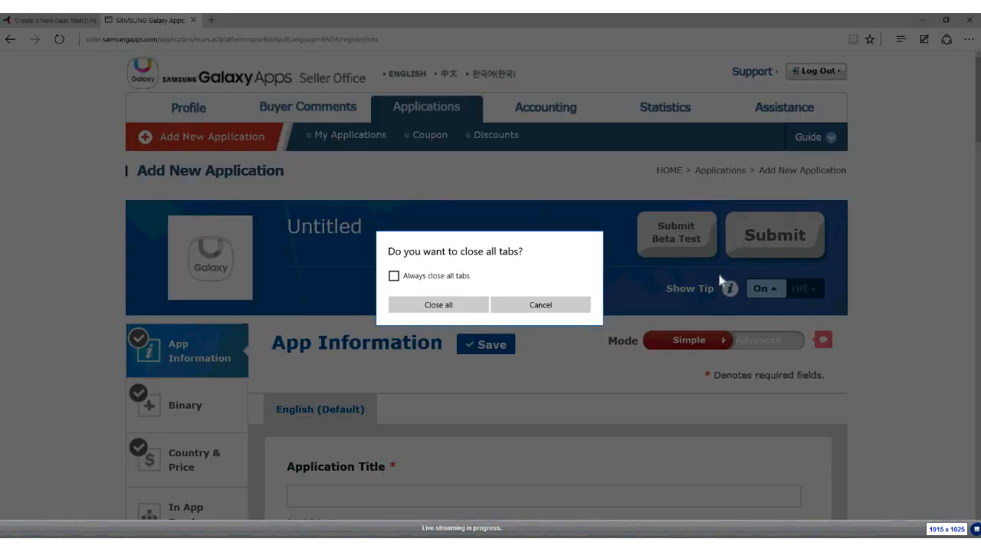
left_click(470, 310)
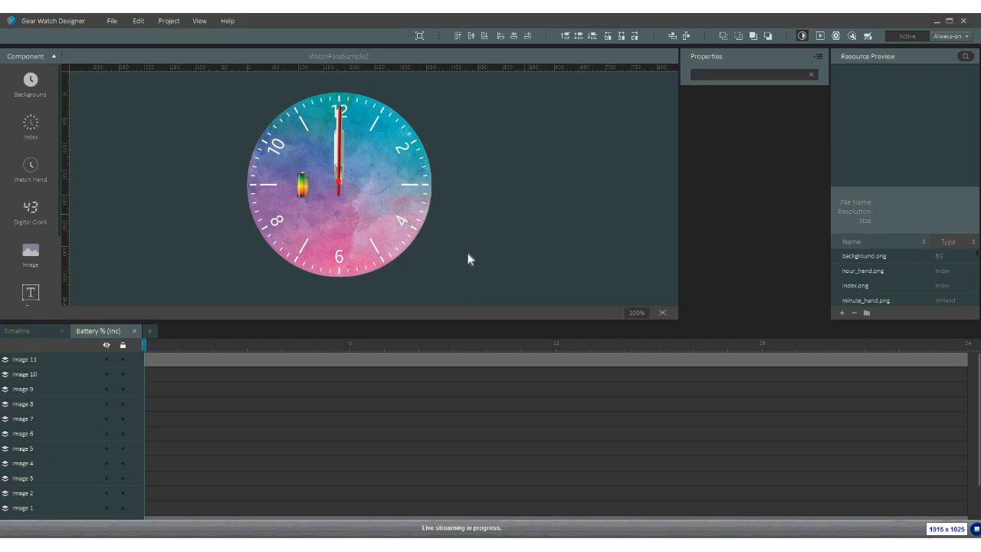